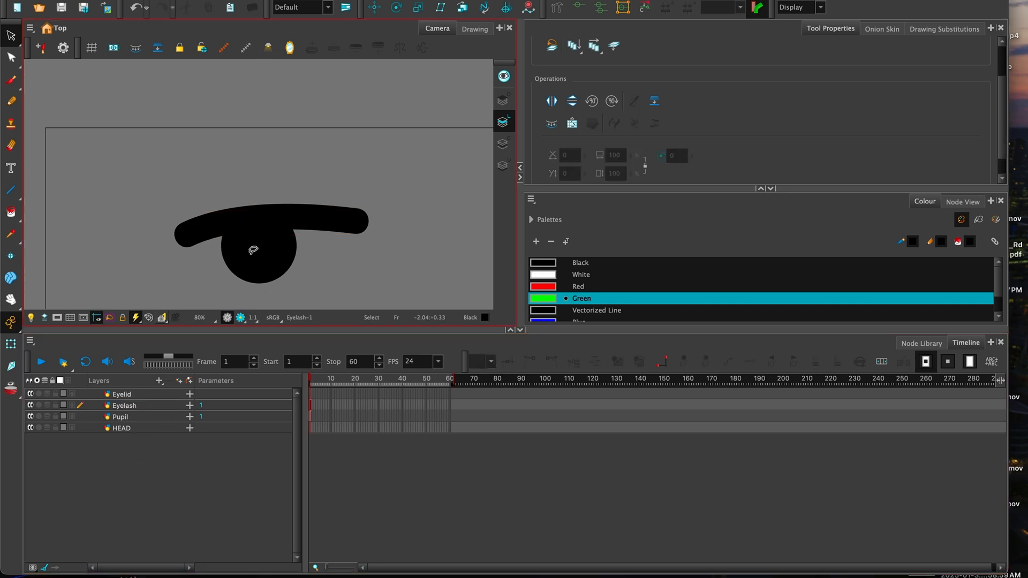
- On the HEAD layer, draw a green head outline with the Line tool and fill it green
left_click_drag(347, 225, 376, 181)
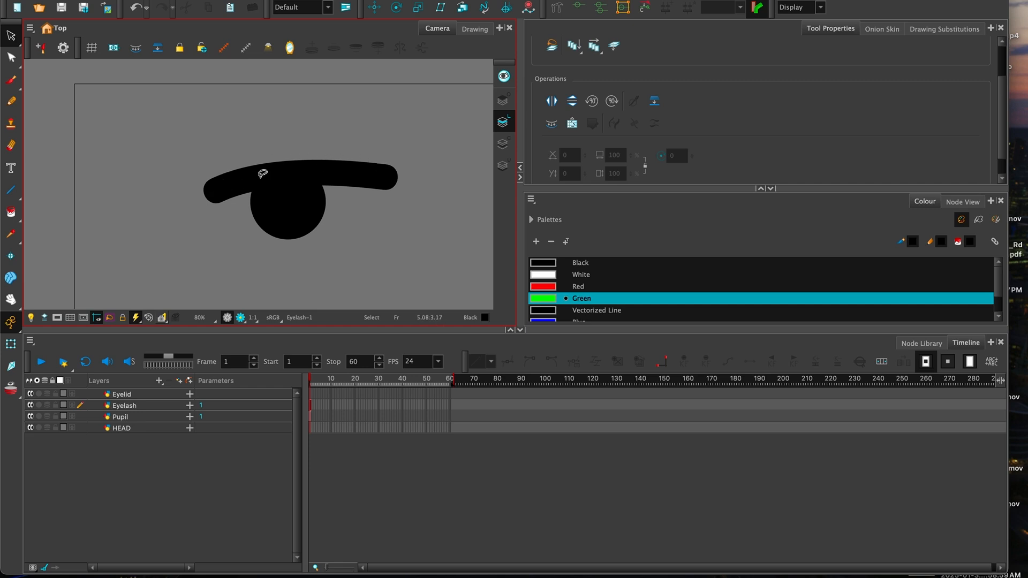
left_click(122, 428)
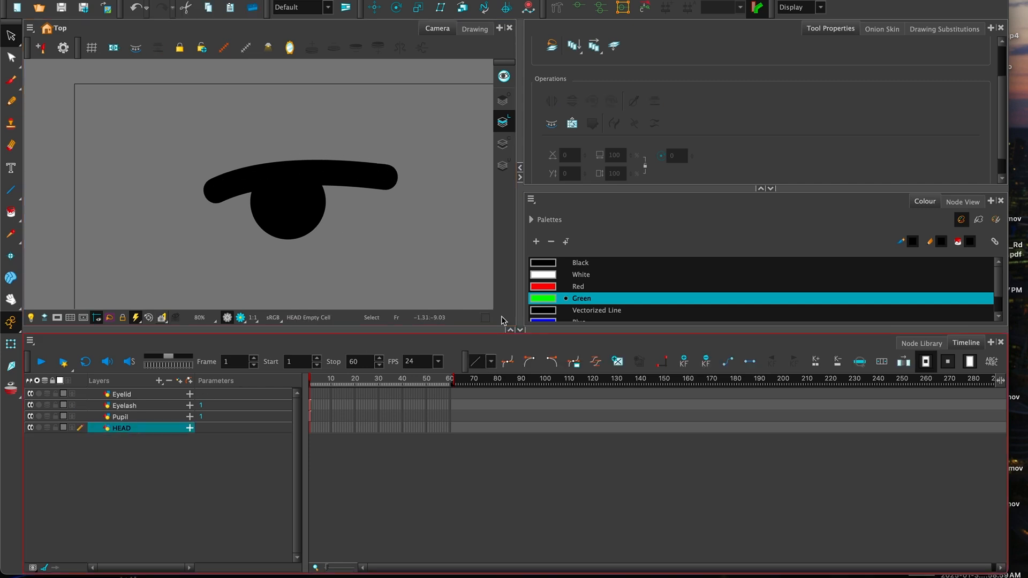
left_click(11, 190)
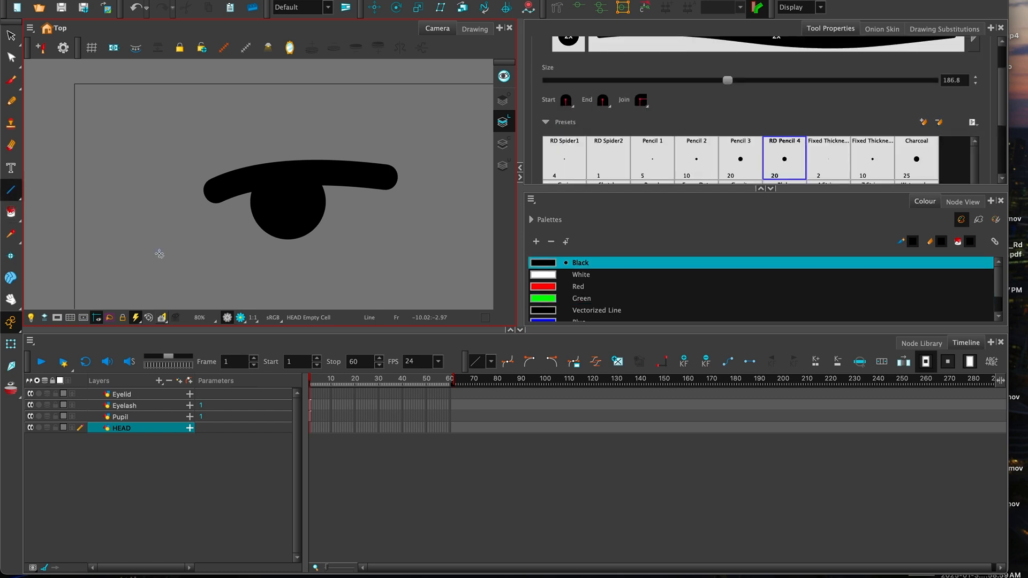
left_click(590, 297)
mouse_move(183, 289)
left_mouse_down()
mouse_move(168, 105)
mouse_move(284, 77)
mouse_move(477, 104)
mouse_move(420, 304)
mouse_move(183, 292)
left_mouse_up()
left_click(10, 212)
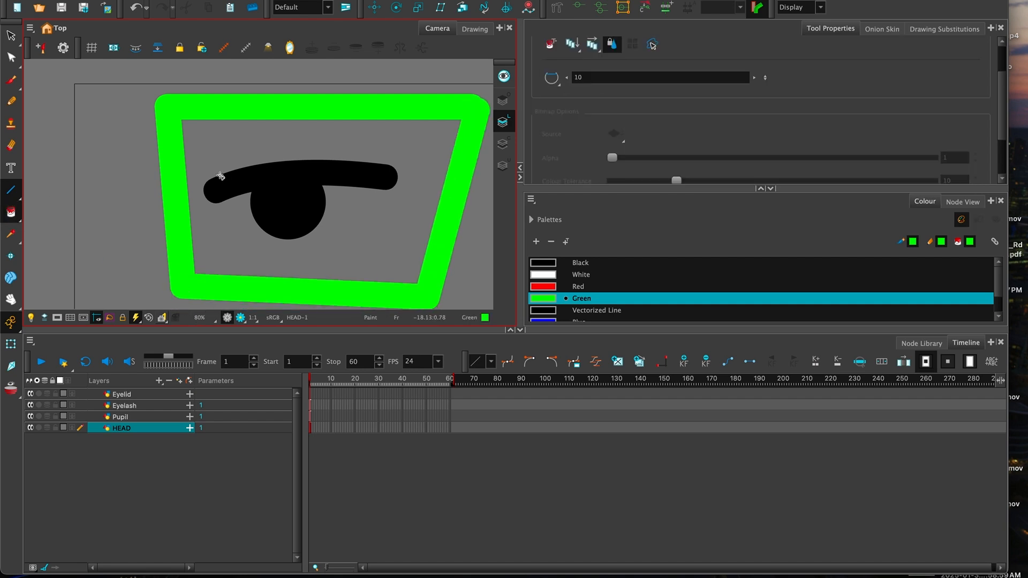
left_click(300, 205)
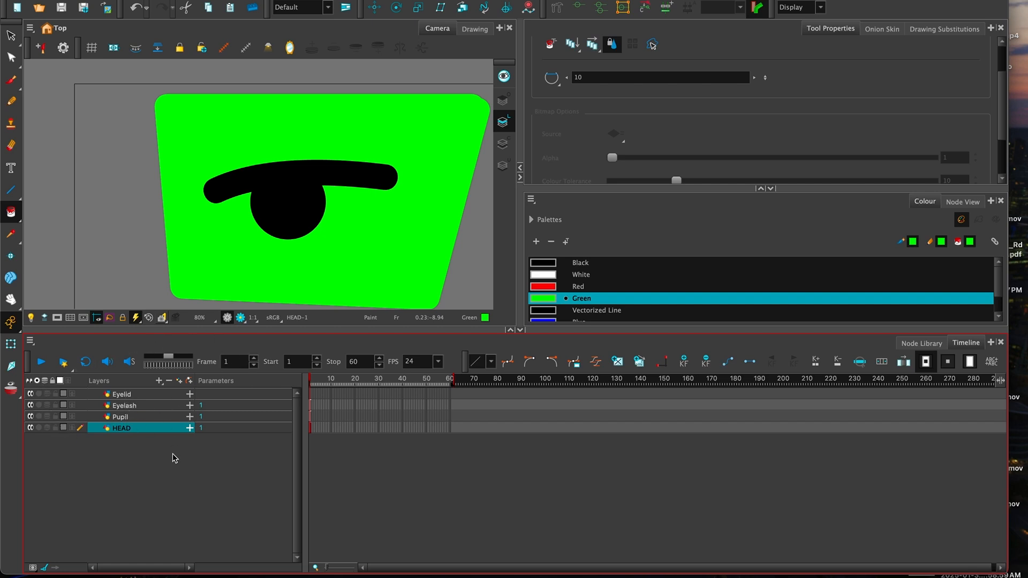
- Zoom out to the whole head and hide the Eyelid, Eyelash and Pupil layers
left_click_drag(361, 199, 345, 192)
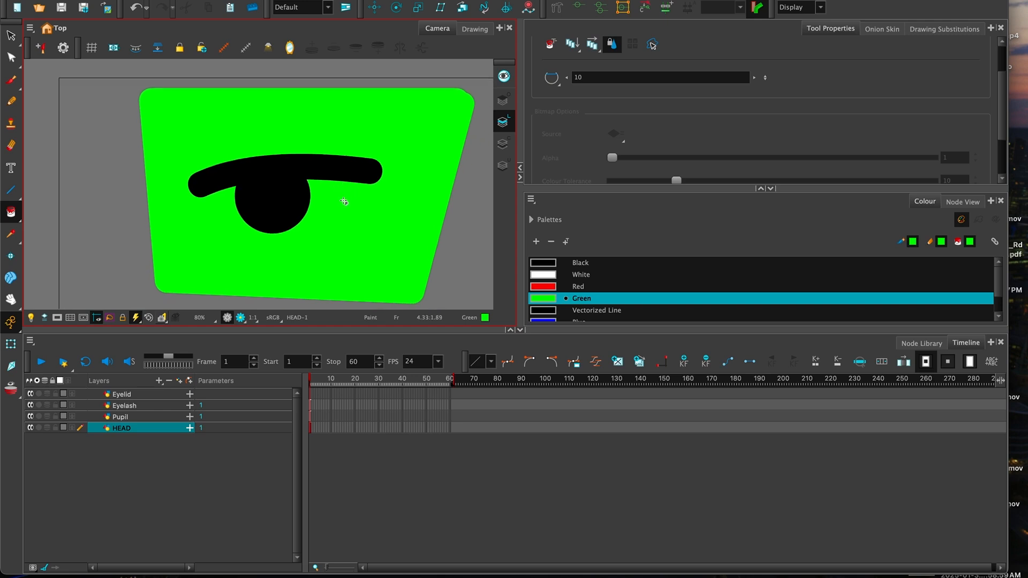
key("1")
left_click(30, 394)
left_click(30, 406)
left_click(30, 416)
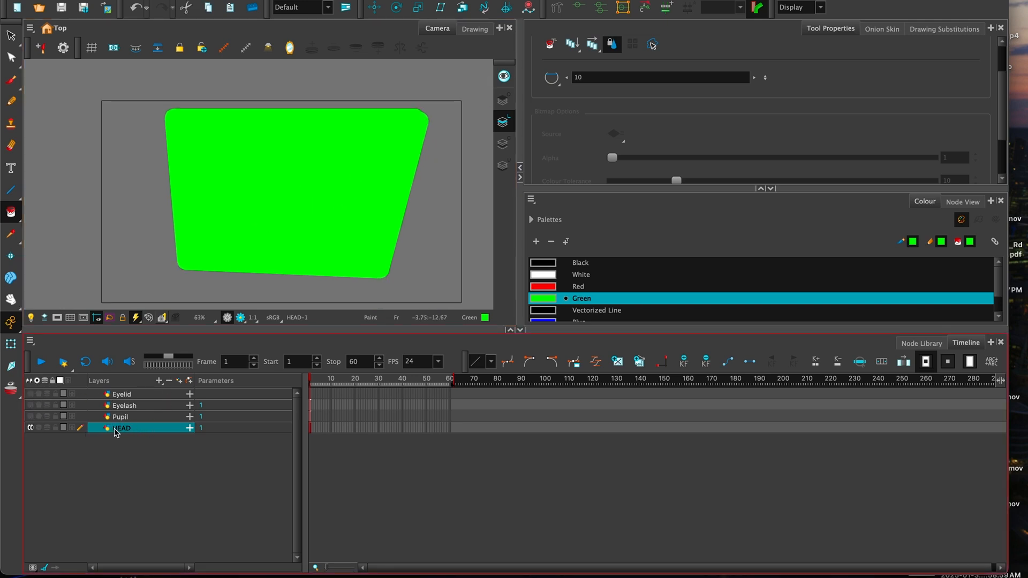
- Hide HEAD, check each layer's drawing, and leave only Eyelash visible and selected
left_click(30, 427)
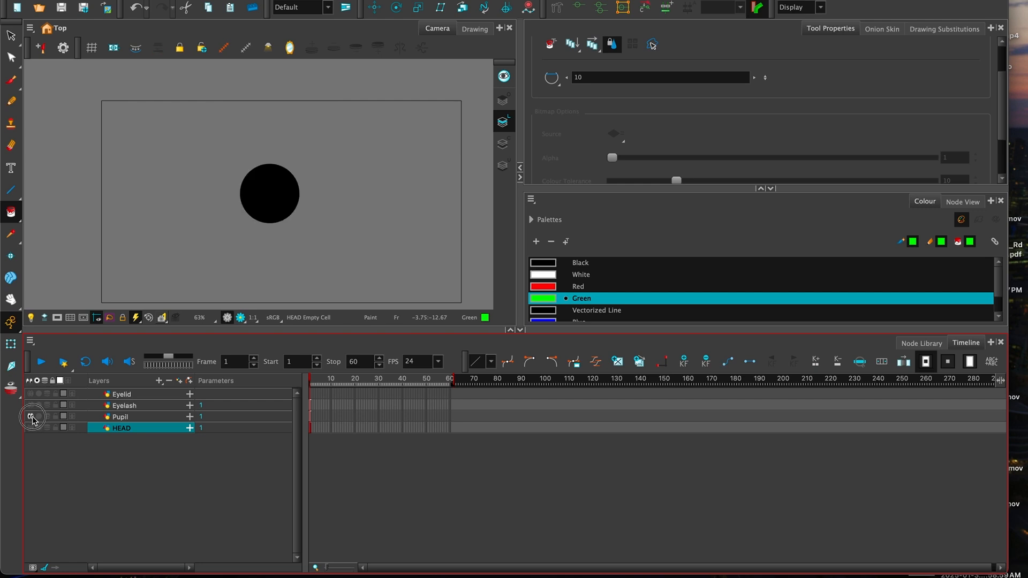
left_click(30, 417)
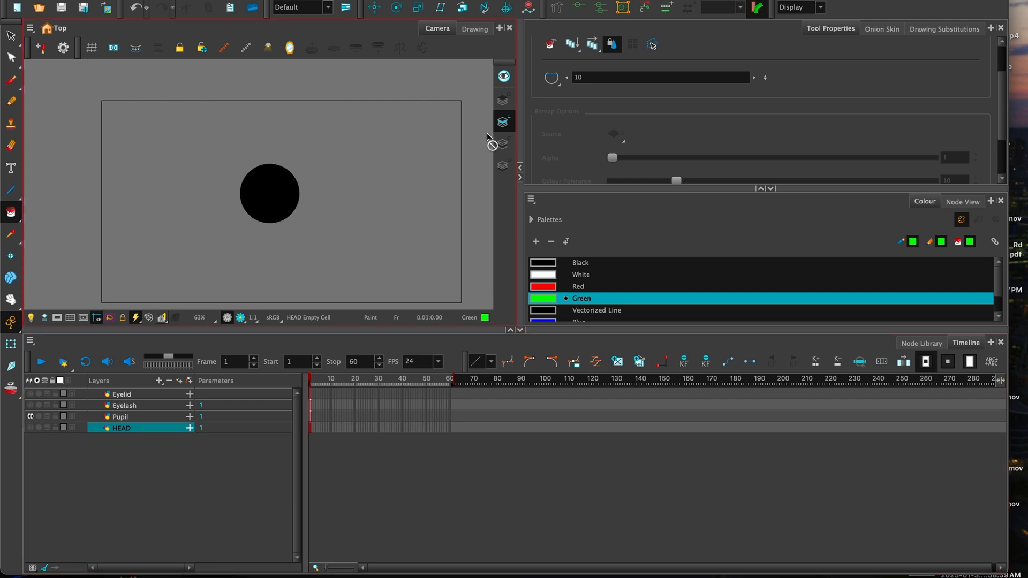
left_click(29, 416)
left_click(30, 405)
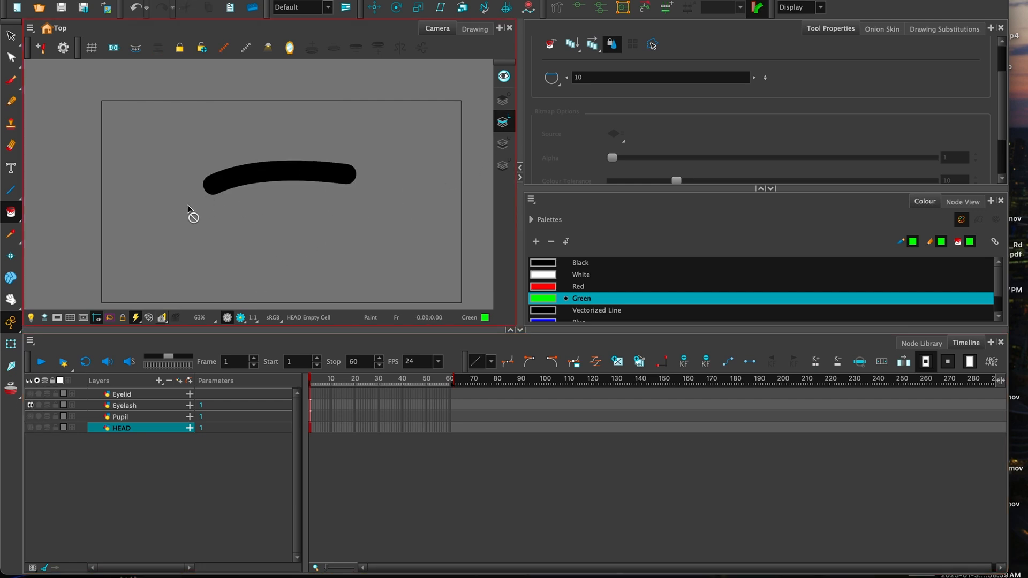
left_click(30, 405)
left_click(30, 394)
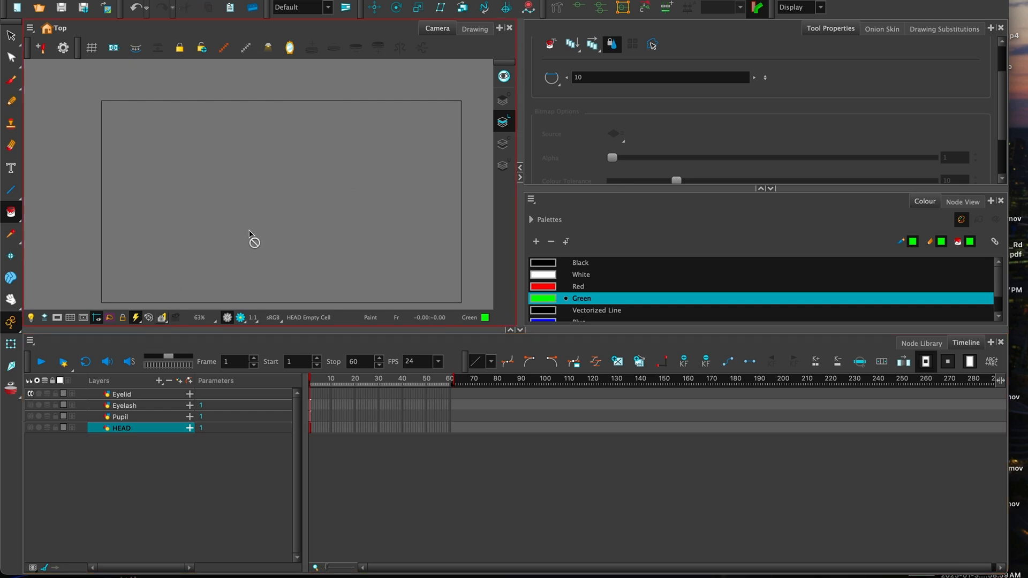
left_click(30, 405)
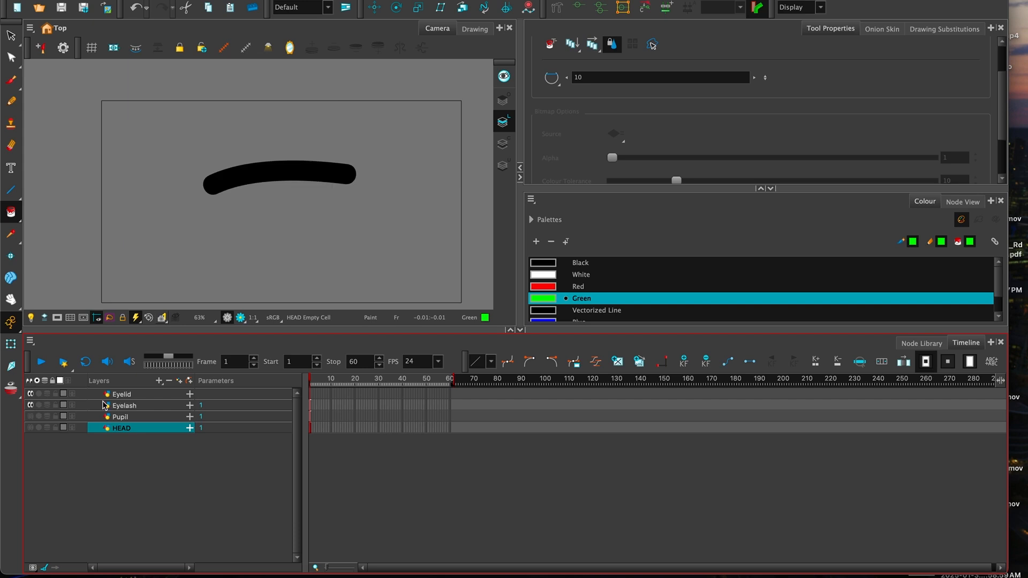
left_click(130, 407)
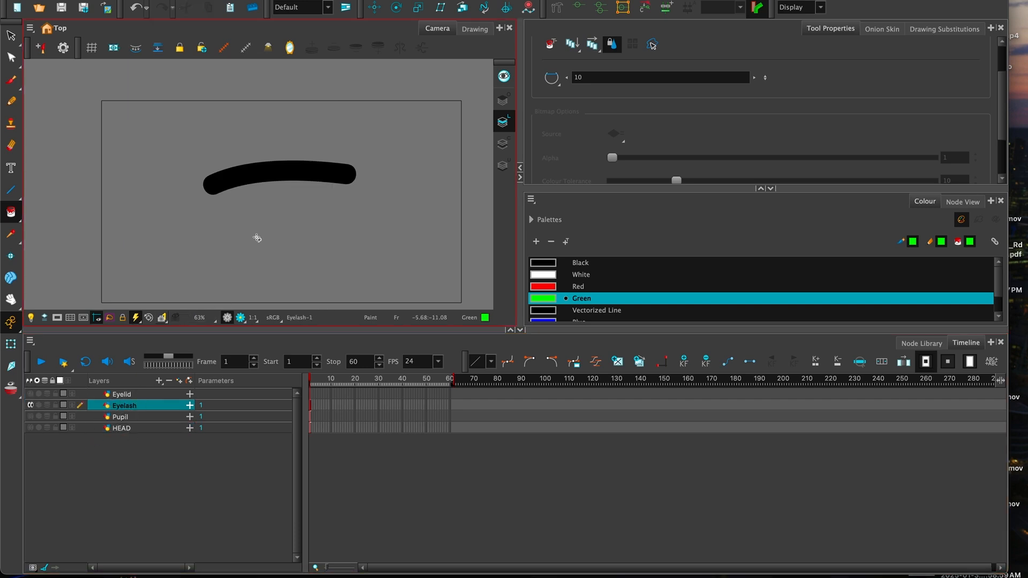
- Draw a test black line across the canvas, then undo it
left_click(12, 192)
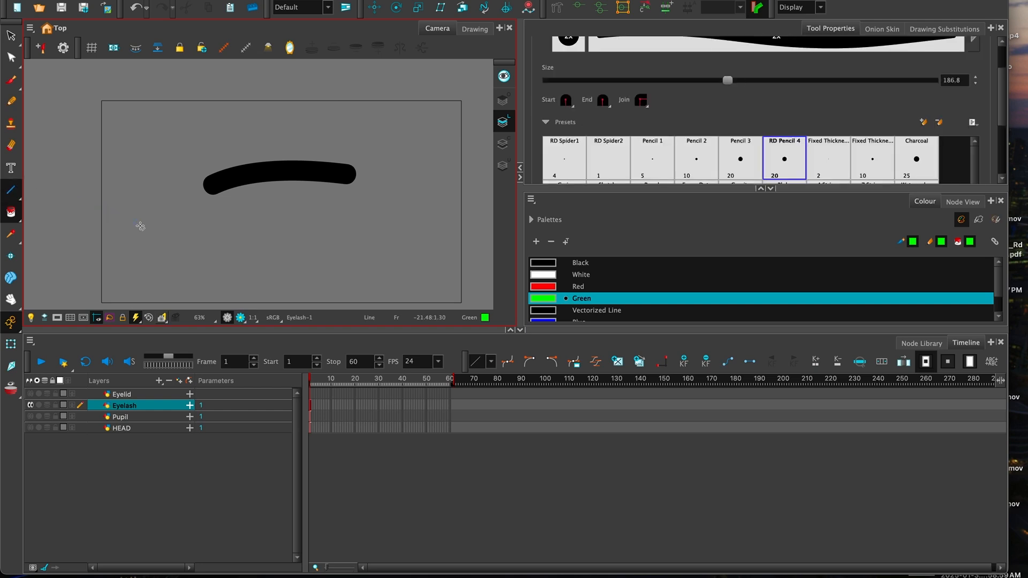
left_click(579, 263)
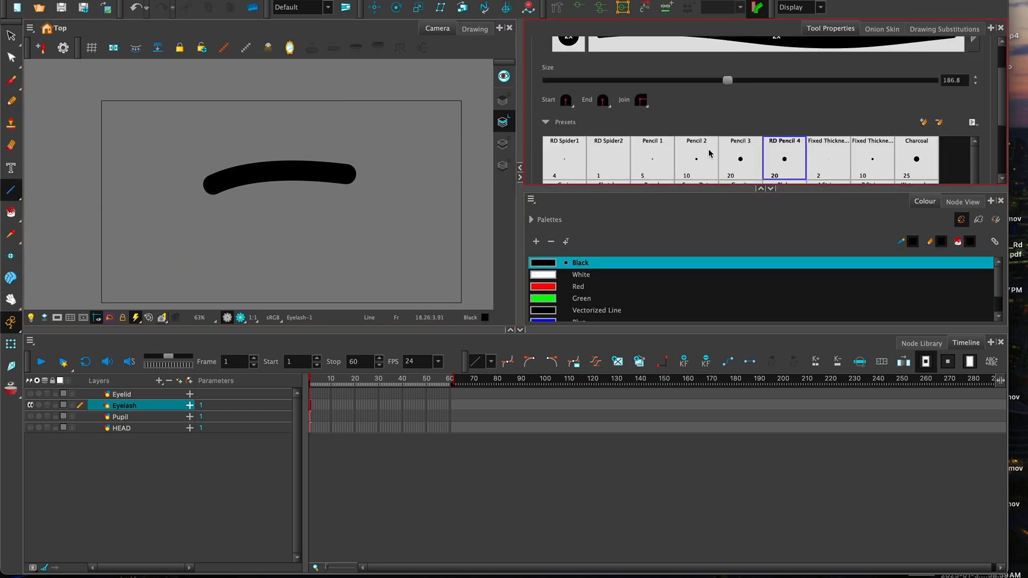
mouse_move(197, 263)
left_mouse_down()
mouse_move(420, 250)
mouse_move(289, 238)
mouse_move(278, 165)
mouse_move(293, 318)
mouse_move(284, 172)
mouse_move(330, 237)
left_mouse_up()
key("ctrl+z")
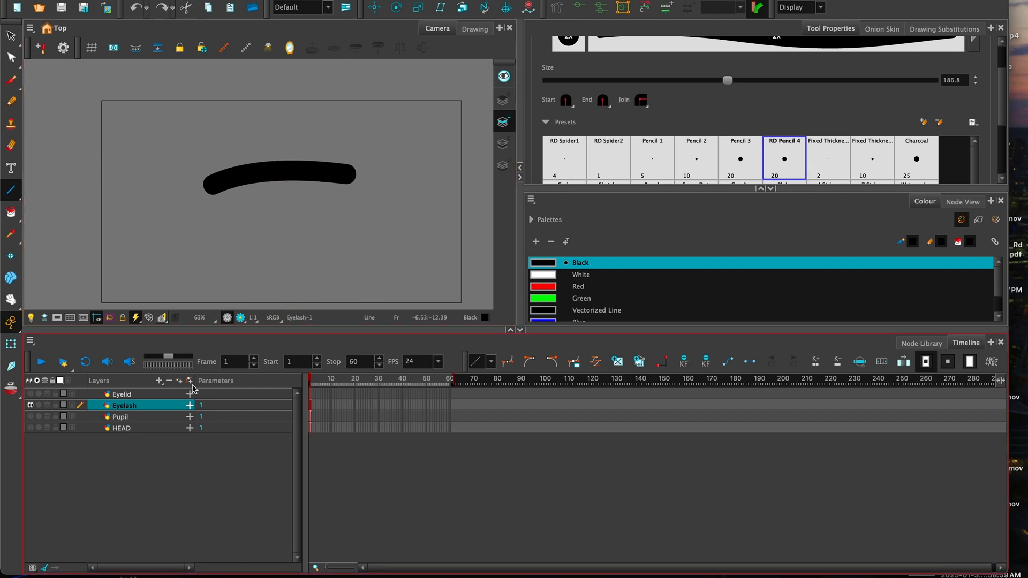
- Select the curved eyelash stroke, then switch to the Eyelid layer and hide Eyelash
left_click(10, 34)
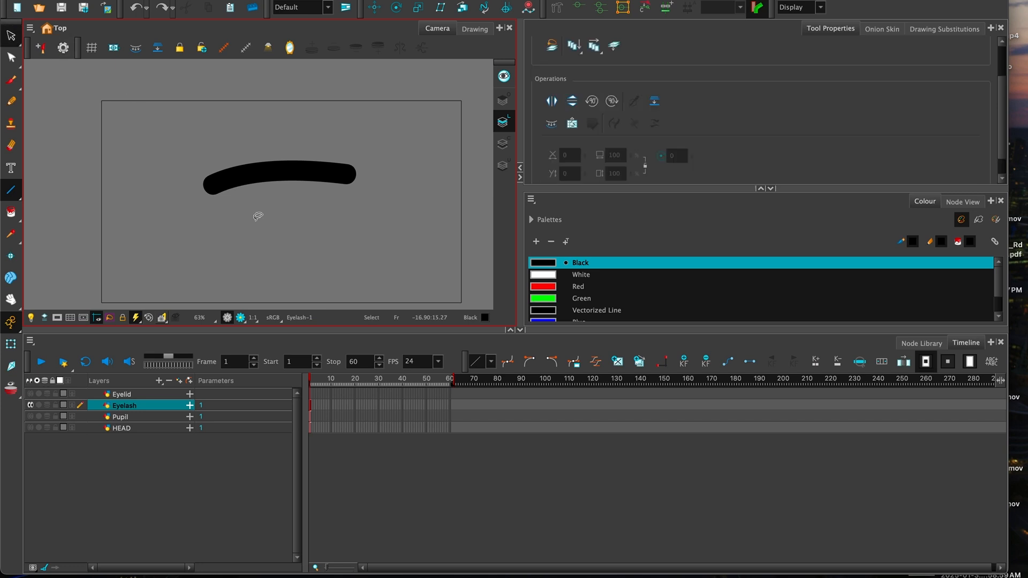
left_click(289, 174)
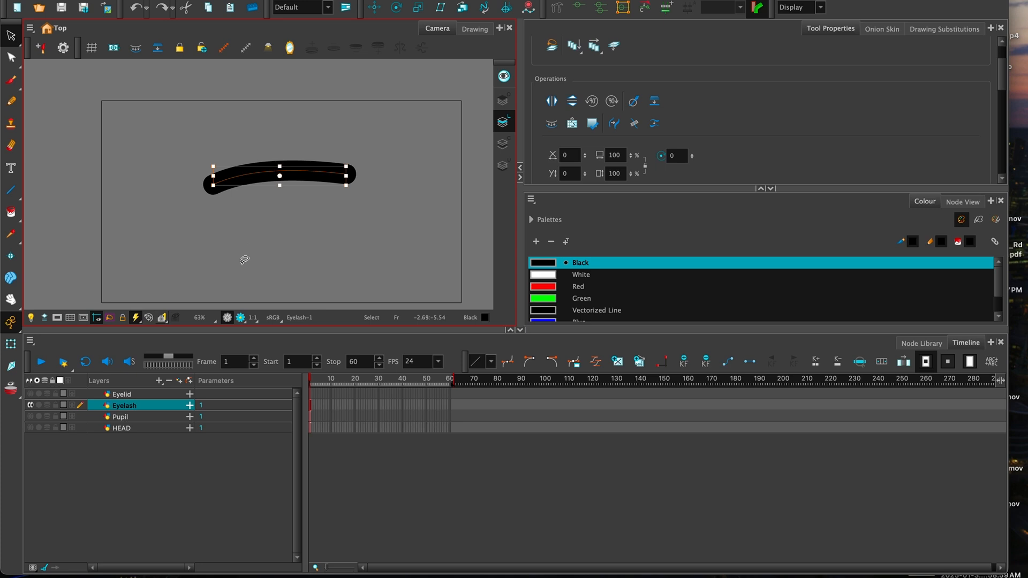
left_click(121, 394)
left_click(31, 405)
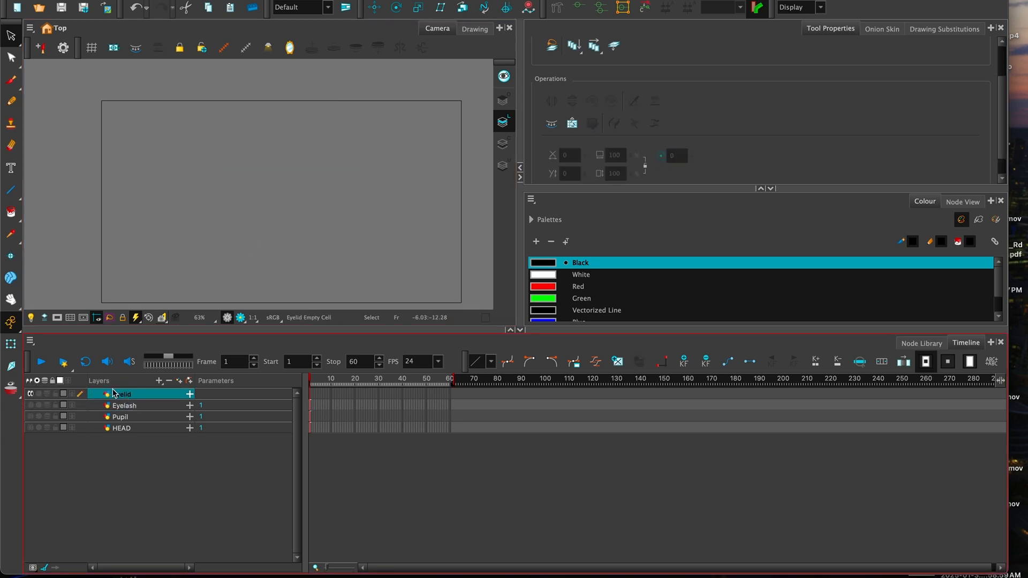
- Paste the eyelash stroke onto the Eyelid layer, zoom in, and recolour it green
key("ctrl+v")
left_click_drag(301, 185, 303, 216)
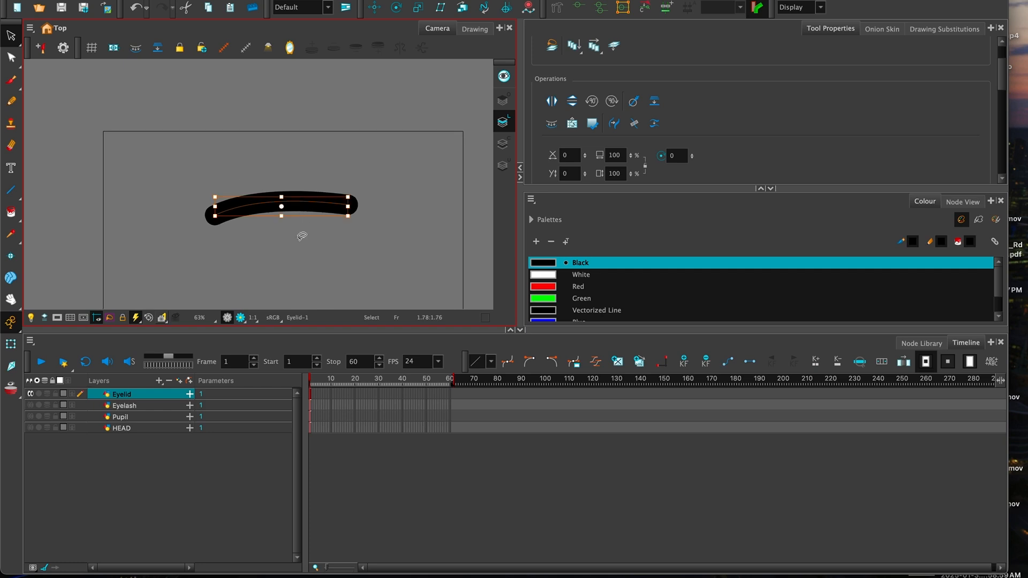
key("2")
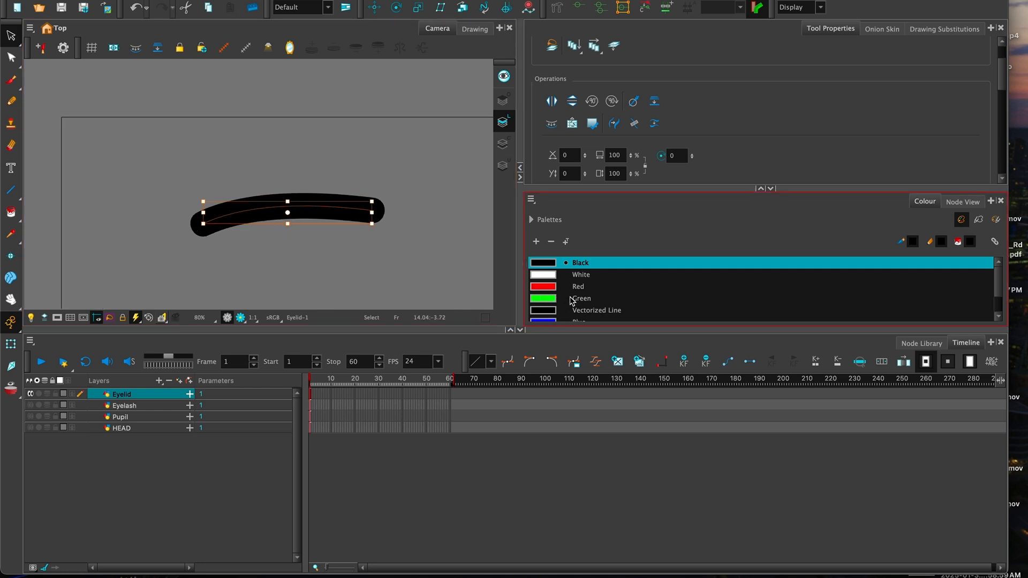
left_click(578, 301)
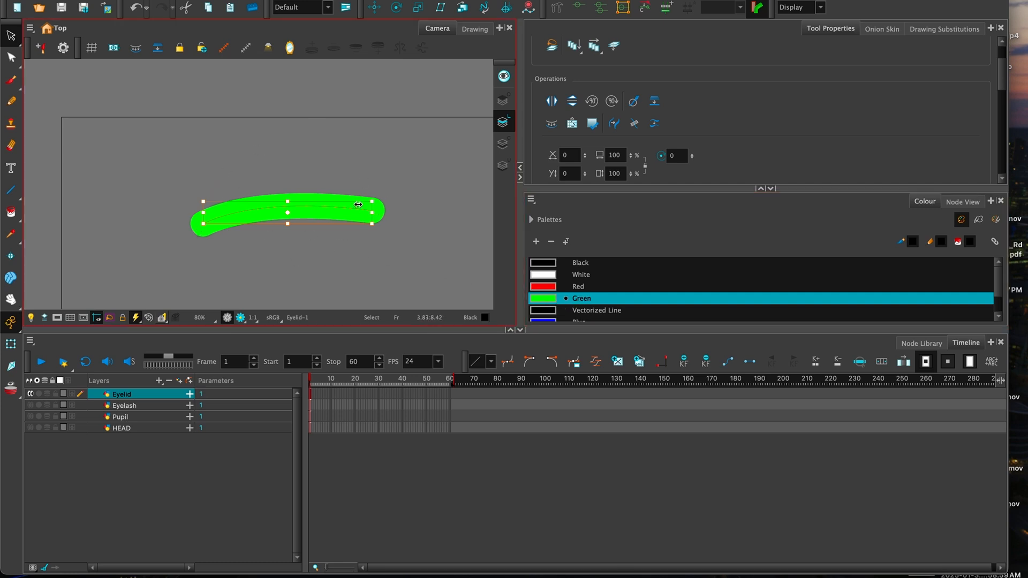
left_click(12, 190)
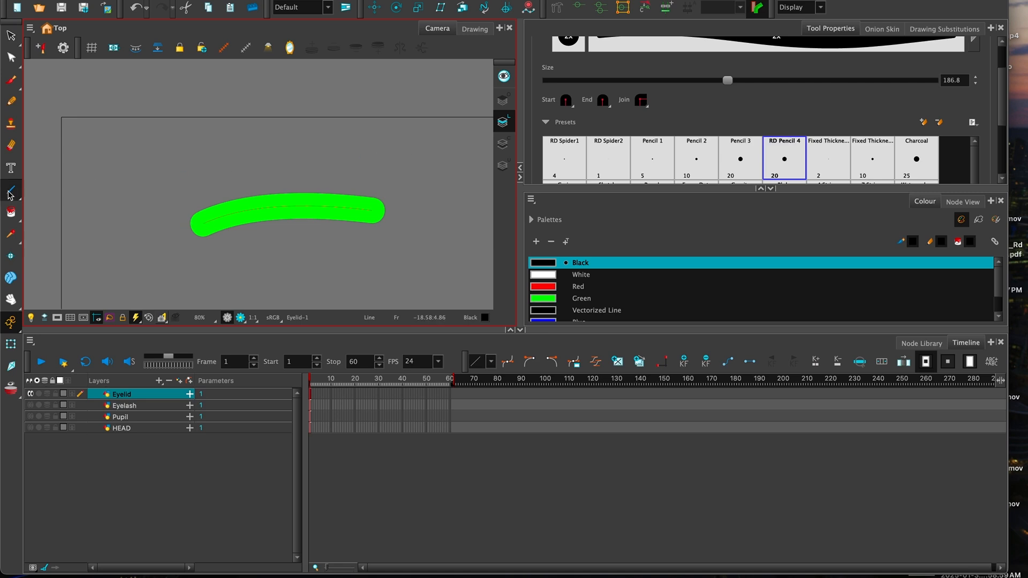
- Replace a stray black line with green line segments that close the eyelid outline
scroll(999, 111, "up", 3)
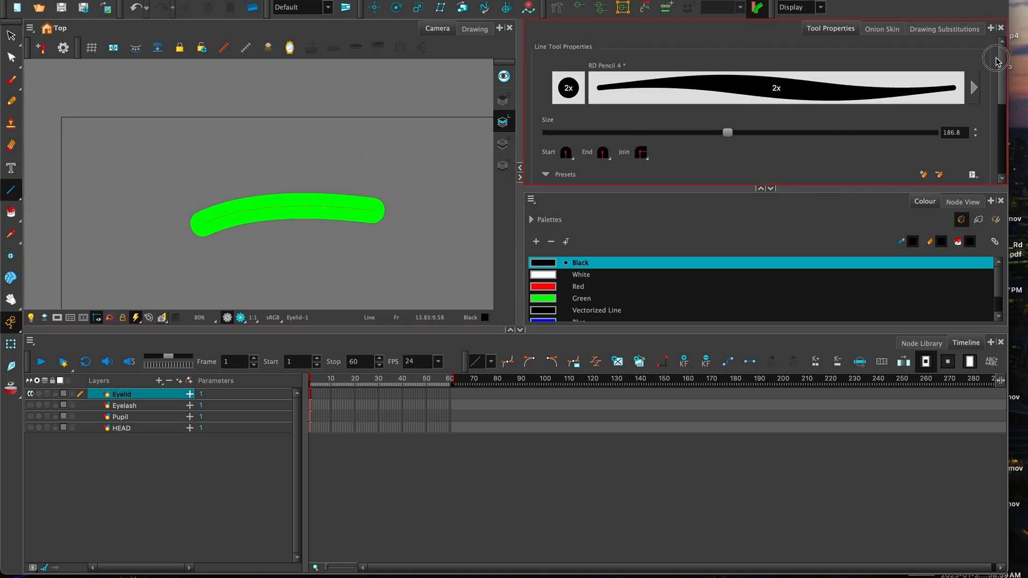
scroll(980, 149, "down", 8)
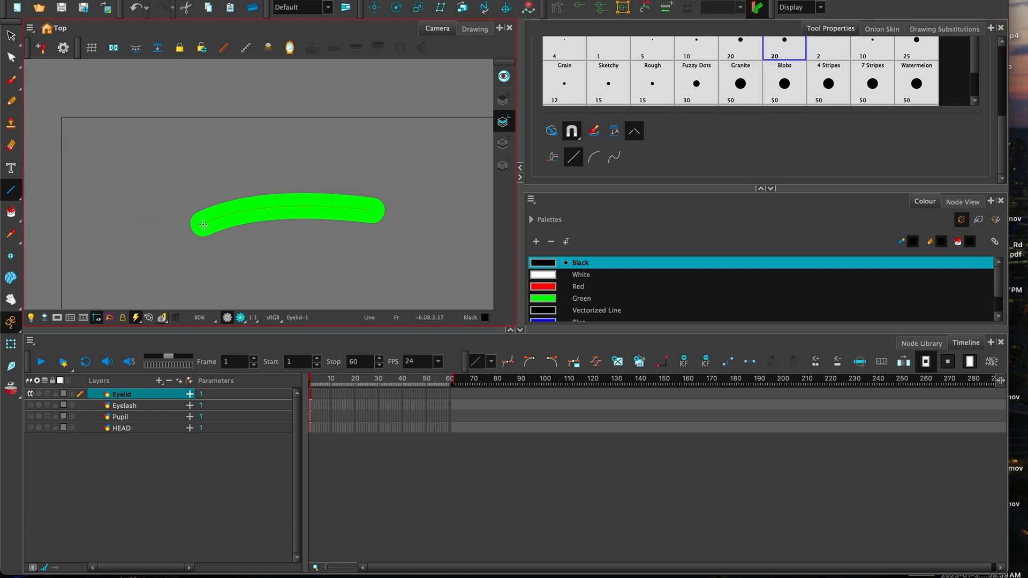
mouse_move(202, 224)
left_mouse_down()
mouse_move(152, 215)
mouse_move(150, 184)
left_mouse_up()
key("super+z")
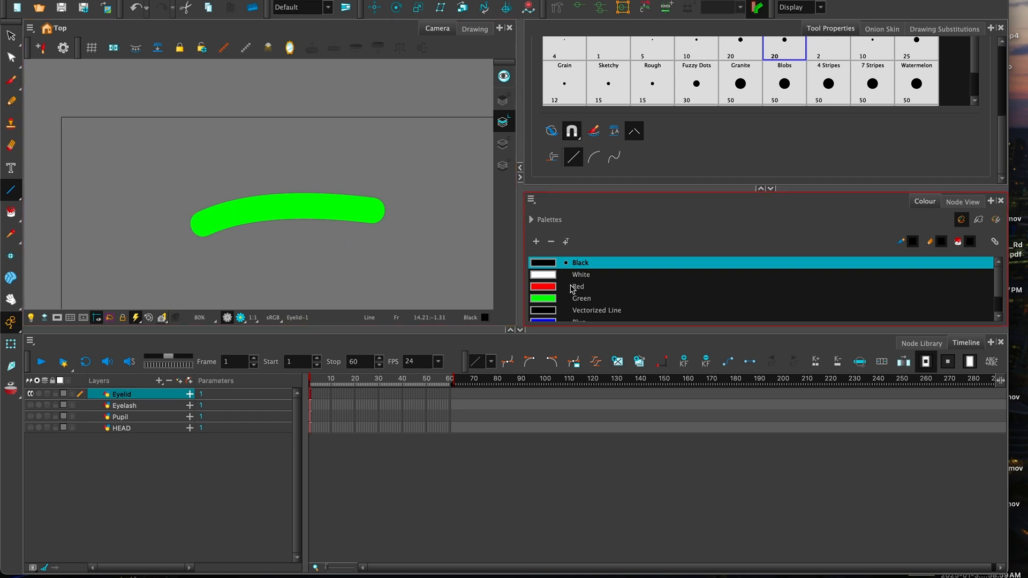
left_click(572, 298)
mouse_move(204, 225)
left_mouse_down()
mouse_move(156, 176)
mouse_move(163, 109)
mouse_move(416, 119)
mouse_move(344, 120)
mouse_move(398, 114)
mouse_move(378, 114)
mouse_move(282, 54)
left_mouse_up()
mouse_move(411, 120)
left_mouse_down()
mouse_move(413, 183)
mouse_move(373, 208)
left_mouse_up()
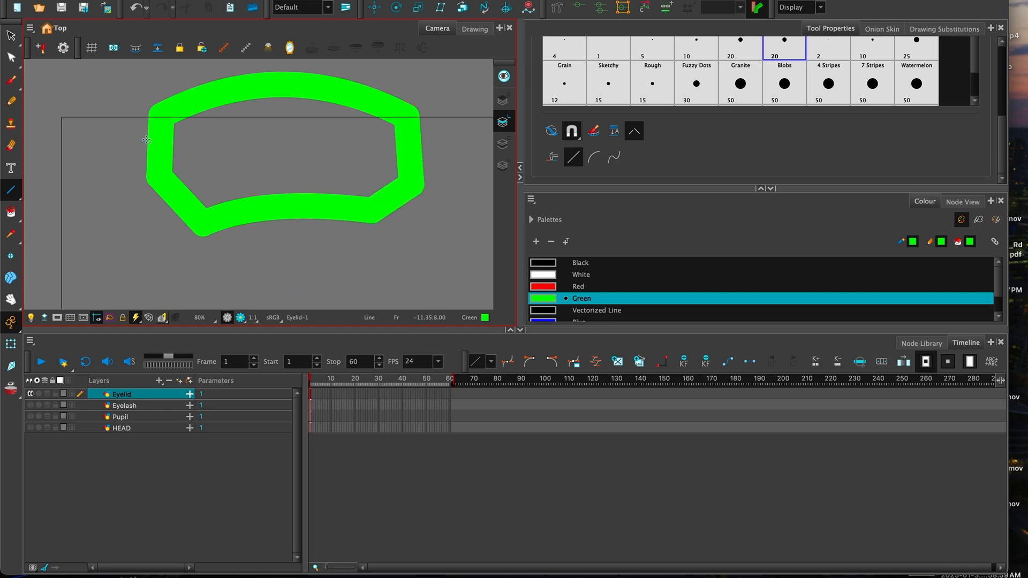
- Select the eyelid outline and paint its interior green on the Colour Art layer
left_click(10, 35)
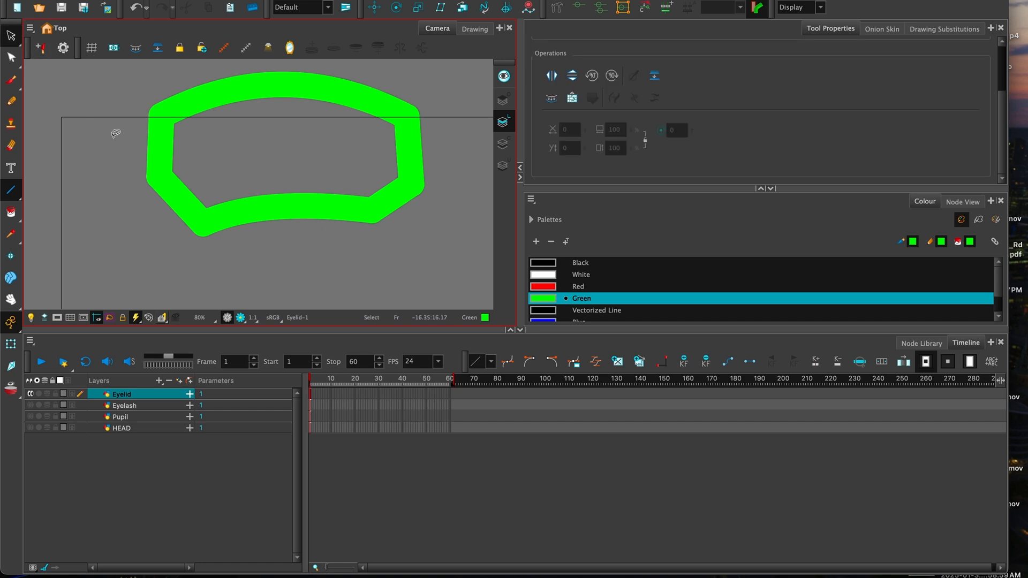
mouse_move(172, 252)
left_mouse_down()
mouse_move(148, 113)
mouse_move(432, 70)
mouse_move(351, 260)
mouse_move(189, 264)
mouse_move(166, 212)
left_mouse_up()
left_click(11, 35)
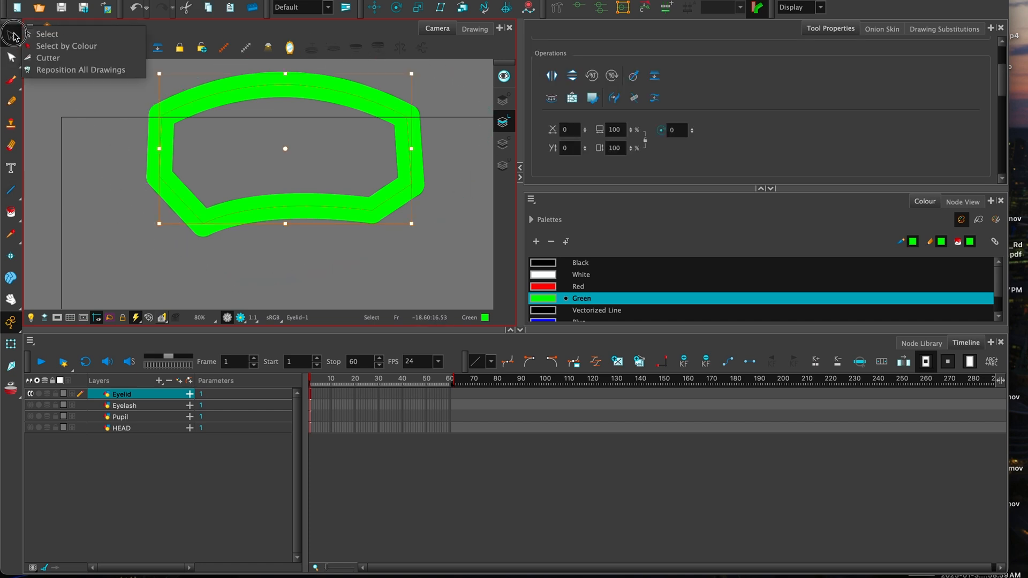
mouse_move(130, 203)
left_mouse_down()
mouse_move(111, 159)
mouse_move(314, 34)
mouse_move(473, 129)
mouse_move(249, 259)
mouse_move(160, 230)
mouse_move(123, 194)
left_mouse_up()
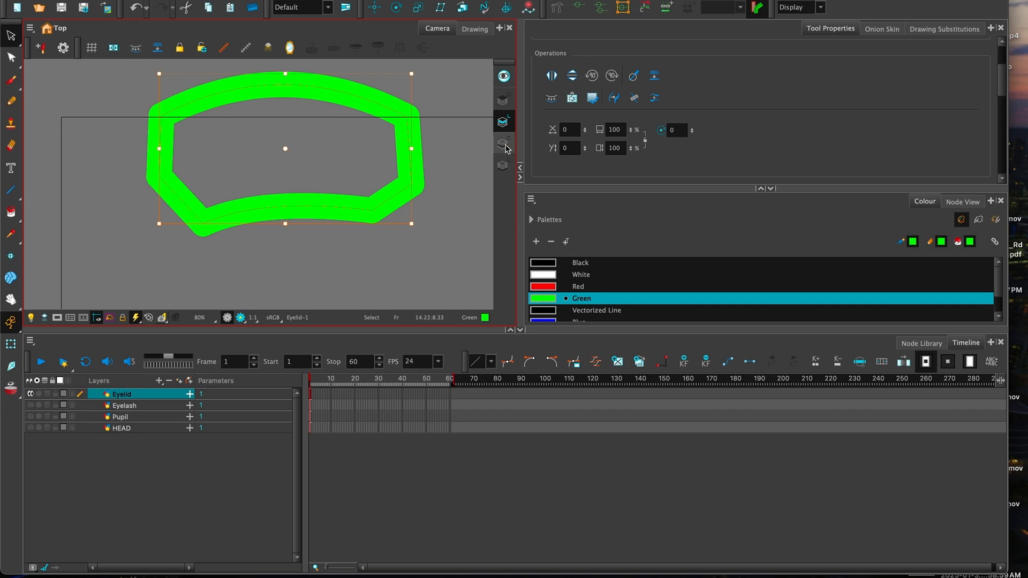
left_click(502, 143)
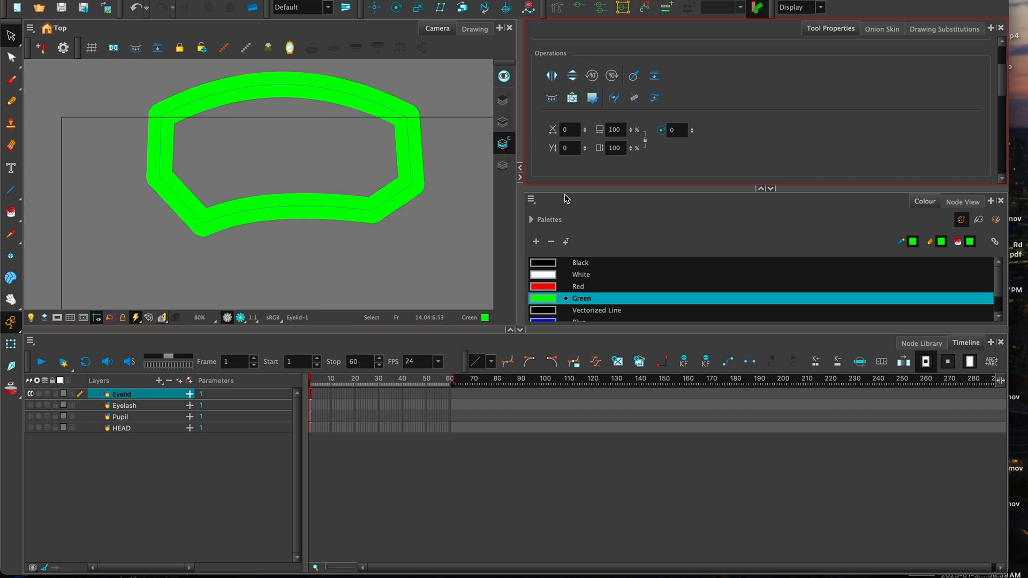
left_click(10, 212)
left_click(262, 174)
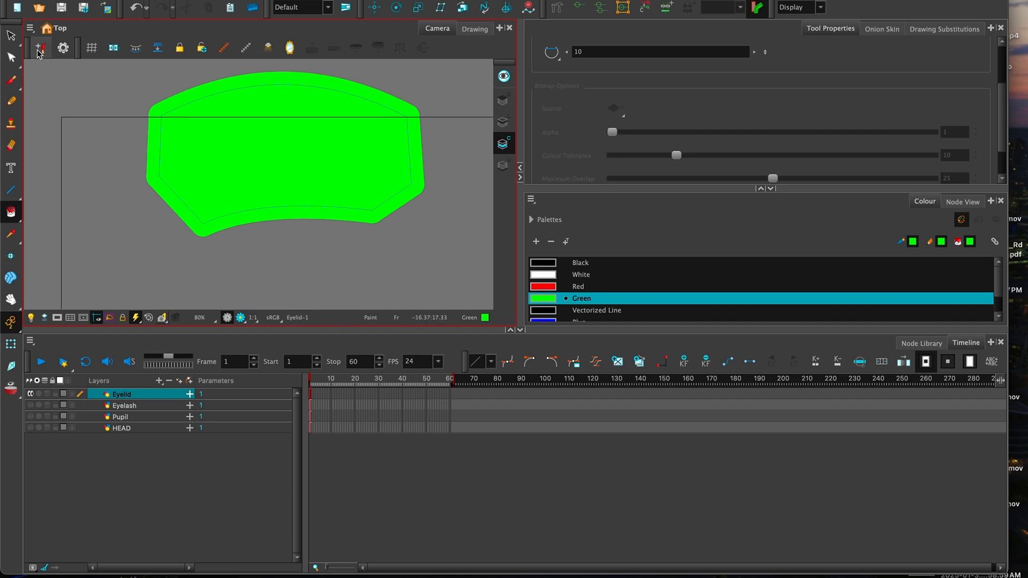
- Back on Line Art, select the eyelid's outline strokes and delete them
left_click(10, 35)
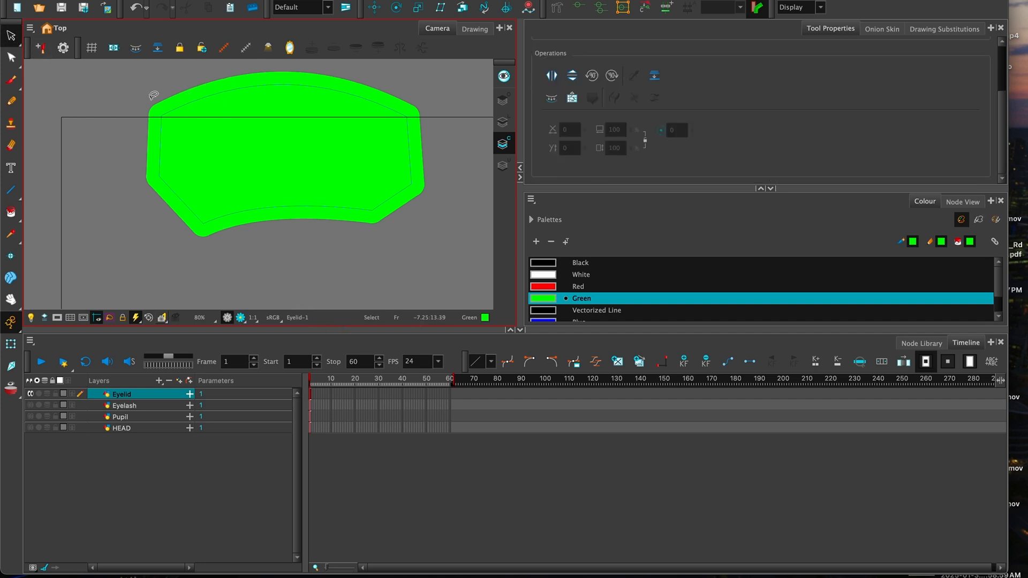
left_click(505, 123)
left_click_drag(145, 230, 344, 259)
key("Delete")
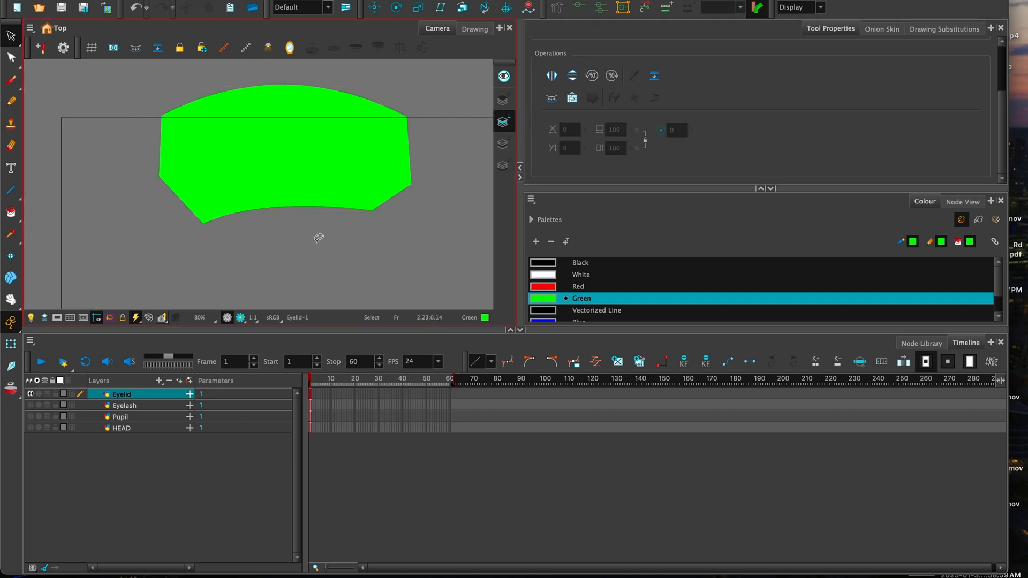
left_click(110, 390)
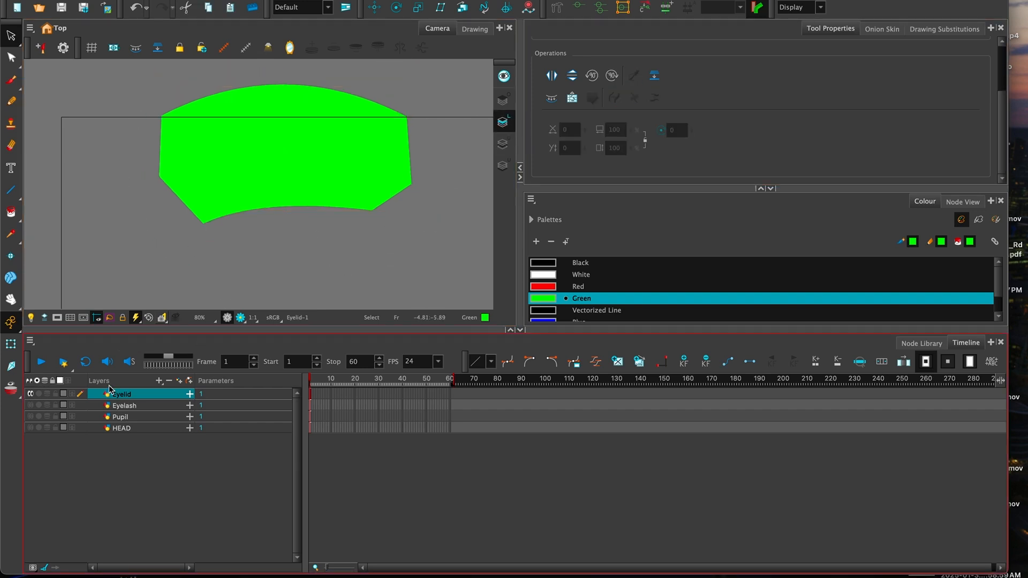
- Show Eyelash and reorder it above Eyelid, undoing an accidental nesting
left_click(30, 405)
left_click(128, 405)
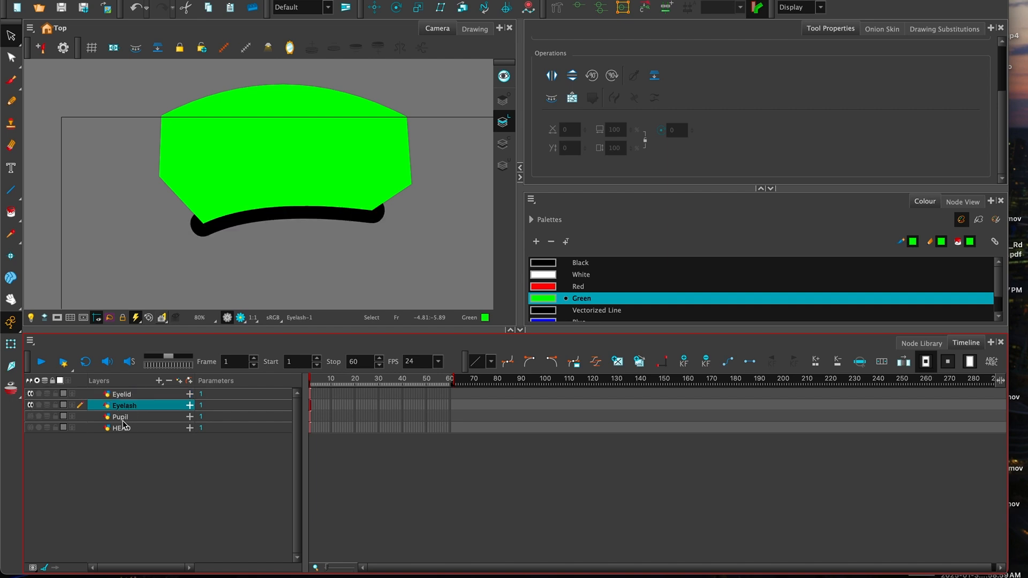
left_click(83, 397)
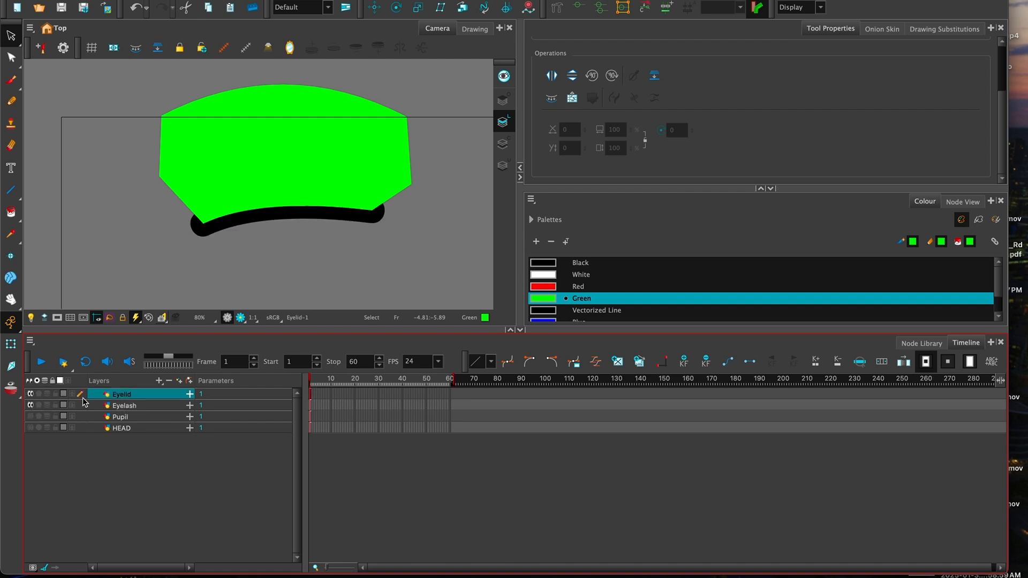
left_click(123, 408)
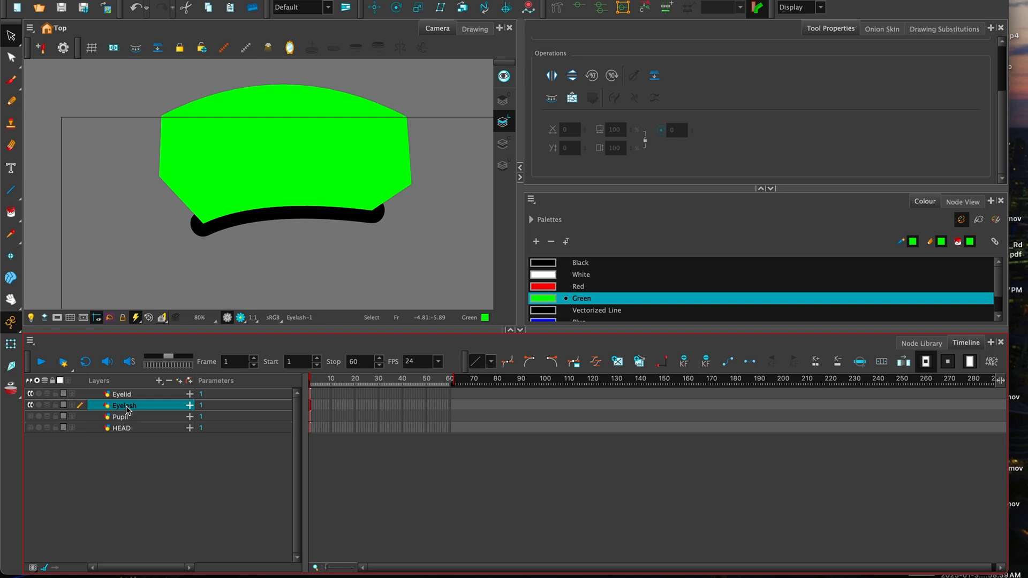
mouse_move(124, 412)
left_mouse_down()
mouse_move(133, 394)
mouse_move(125, 413)
left_mouse_up()
key("super+z")
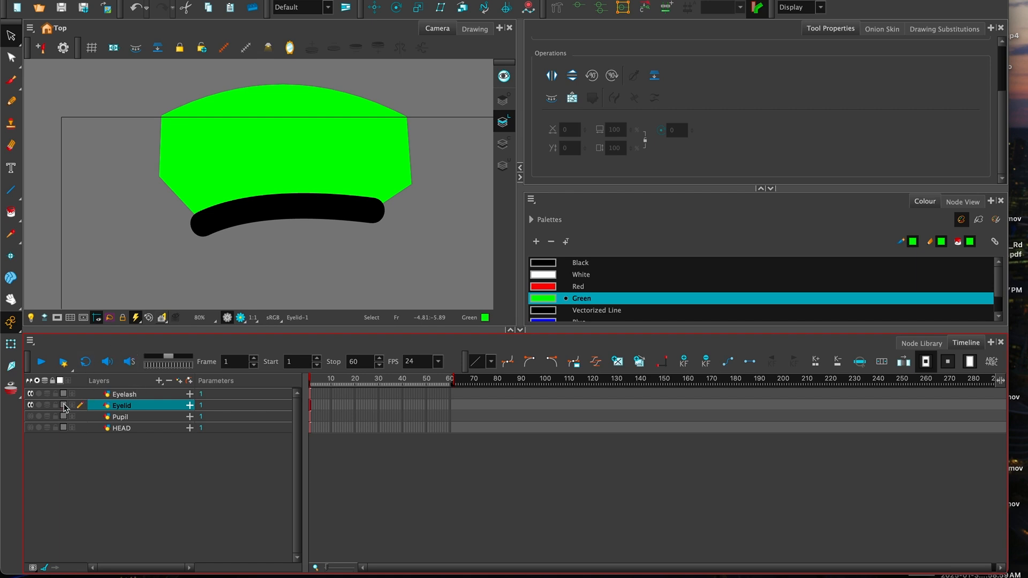
- Show Pupil and HEAD, test moving eyelid and eyelash down together, then undo the move
left_click(32, 416)
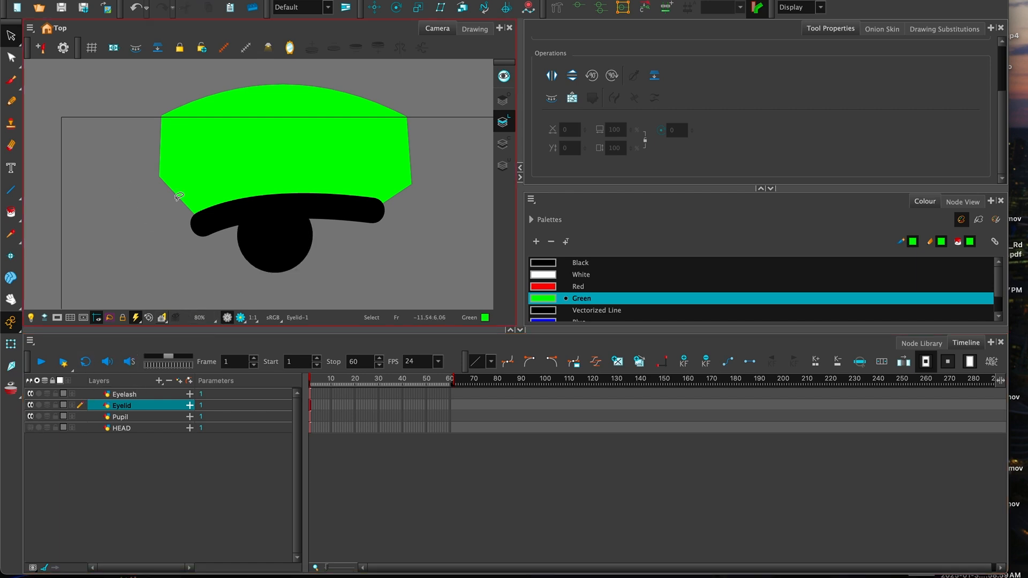
left_click(123, 394, "shift")
left_click(11, 344)
left_click_drag(285, 204, 283, 240)
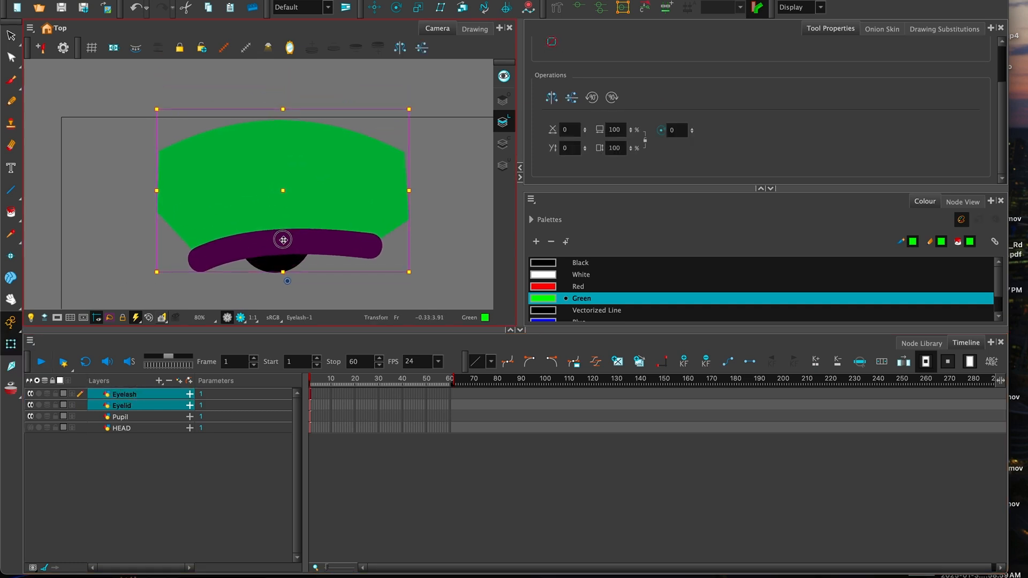
left_click(31, 428)
left_click(467, 281)
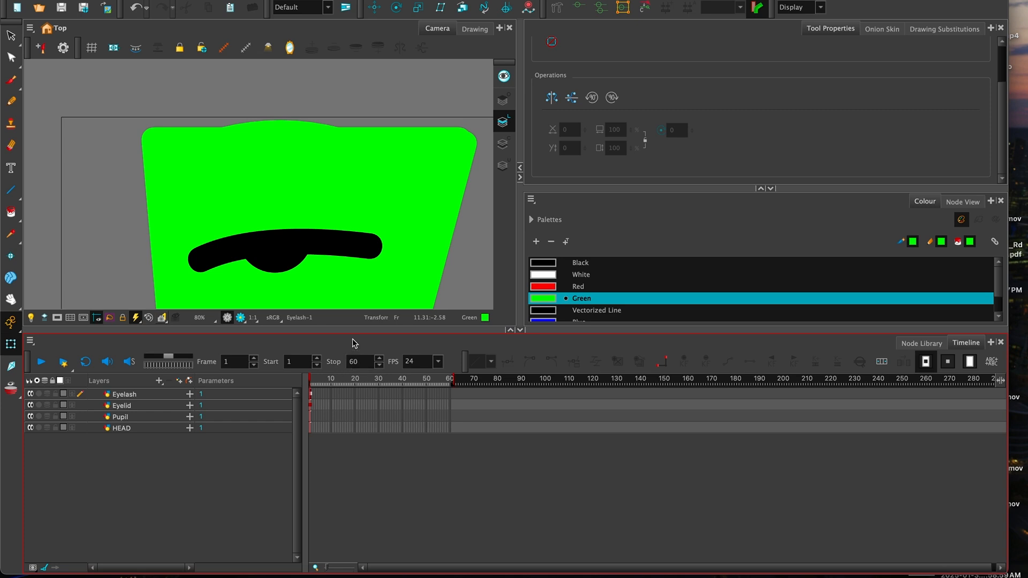
key("ctrl+z")
key("ctrl+z")
key("ctrl+z")
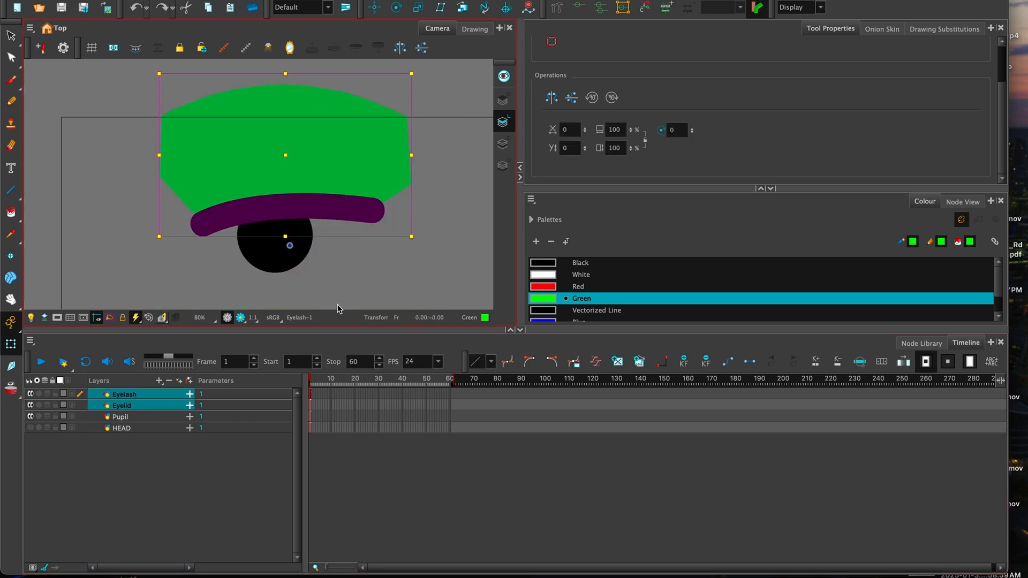
left_click(194, 513)
key("space")
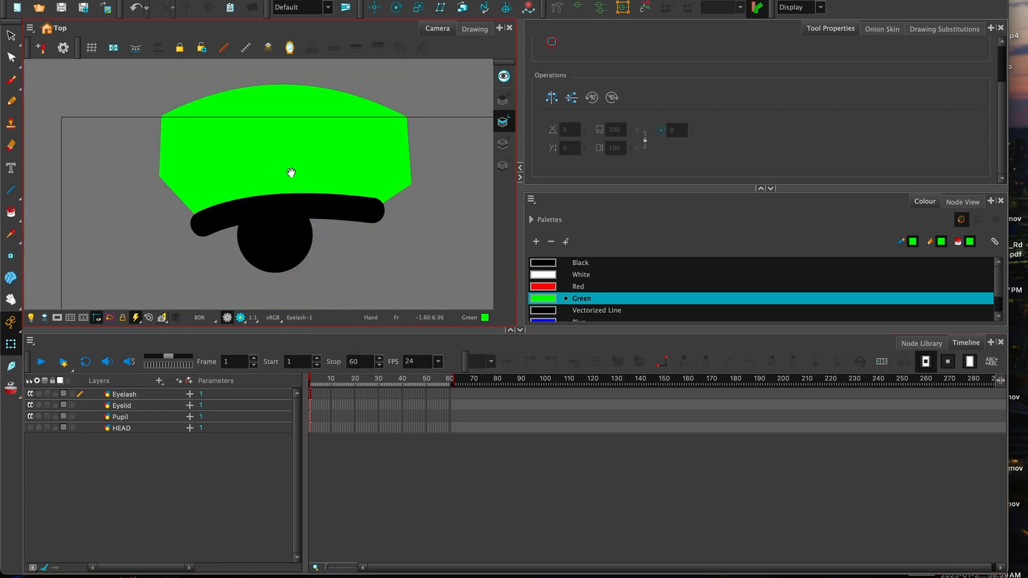
left_click_drag(290, 172, 289, 158)
left_click(31, 428)
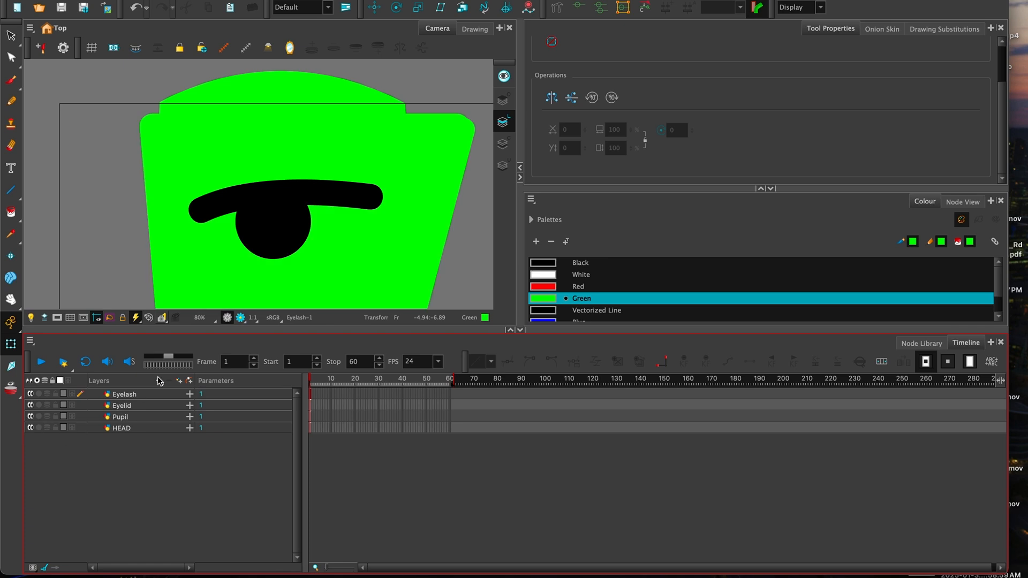
- Hide three layers in the Timeline and select the green head drawing
left_click(30, 394)
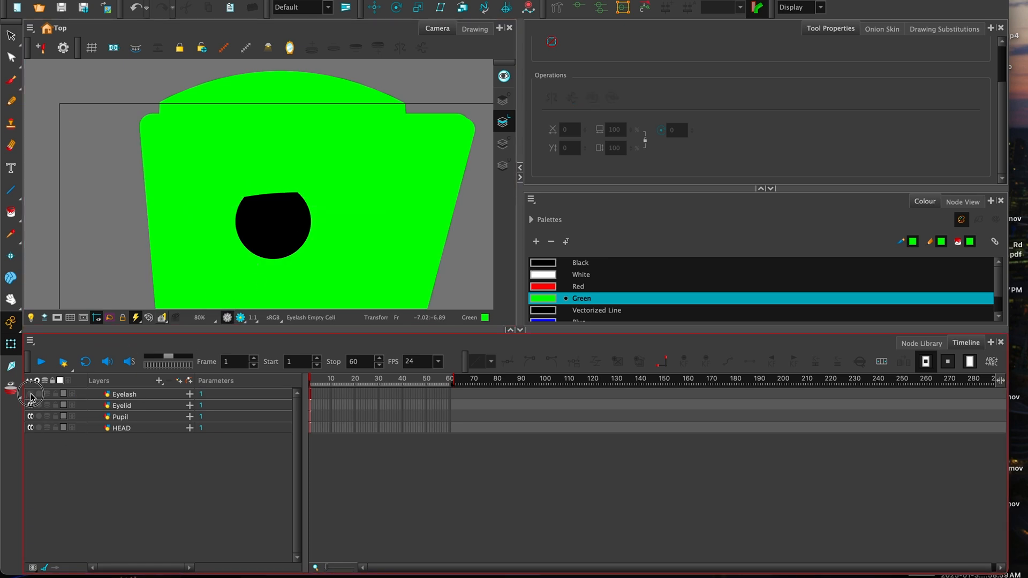
left_click(31, 405)
left_click(31, 416)
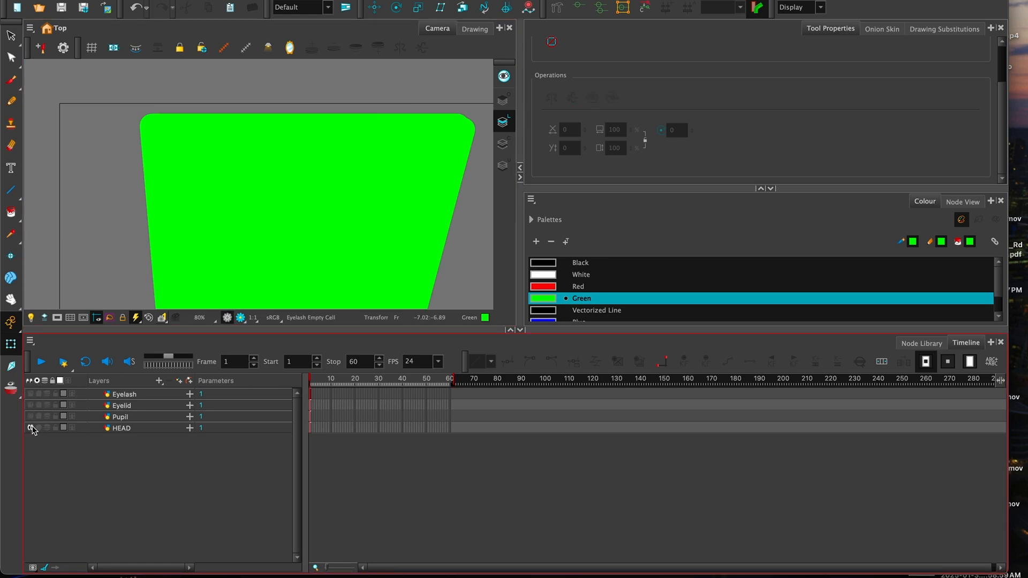
left_click(281, 256)
left_click_drag(300, 253, 303, 215)
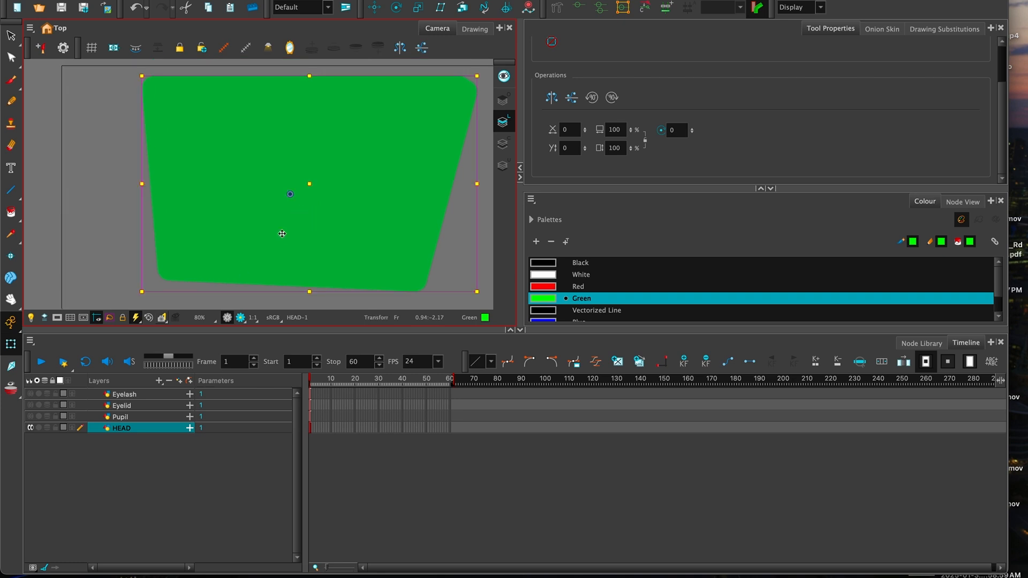
- Toggle Pupil and Eyelid to inspect them, leave Eyelash showing, and widen the window
left_click(30, 416)
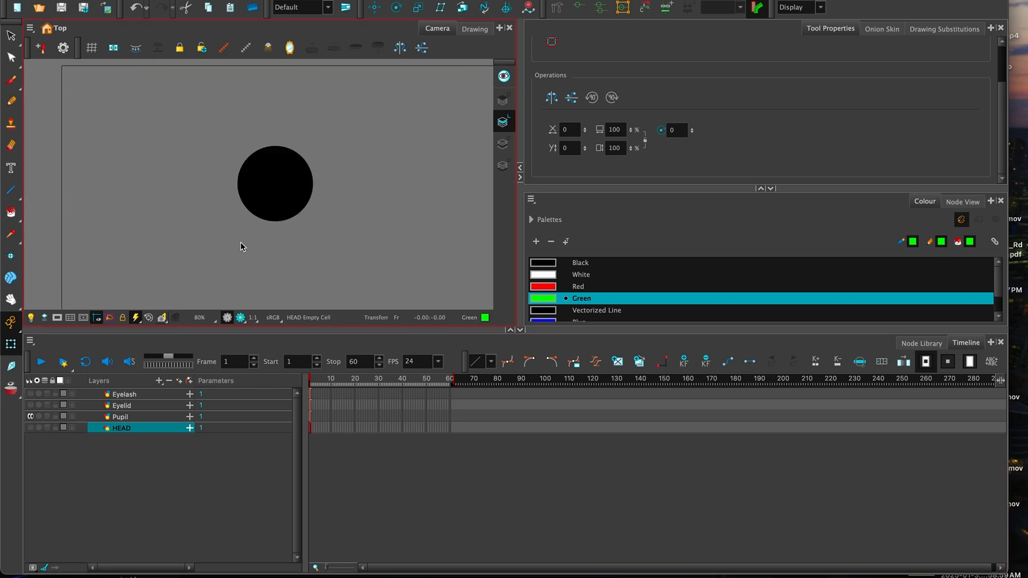
left_click(30, 416)
left_click(31, 406)
scroll(289, 190, "up", 3)
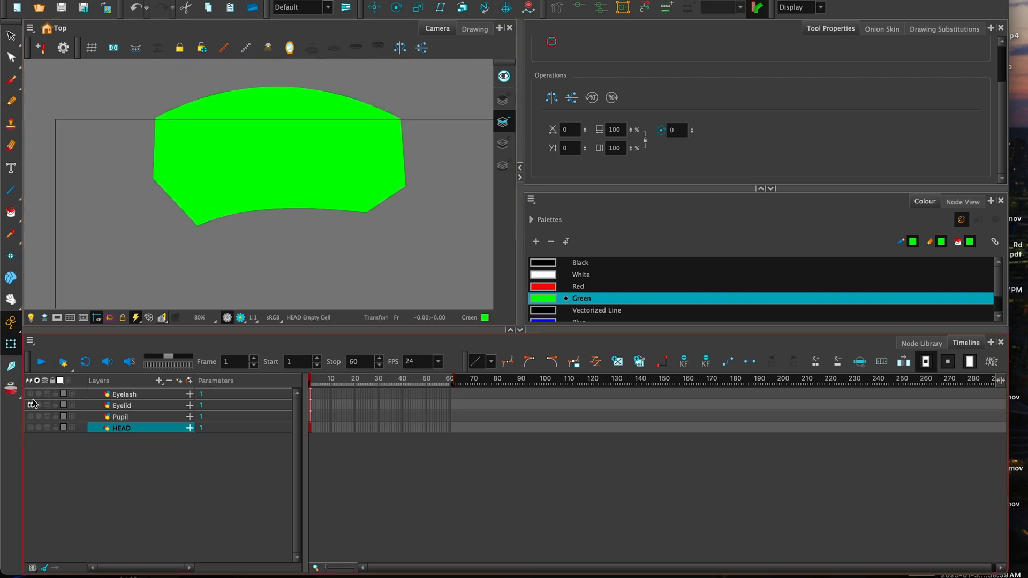
left_click(30, 406)
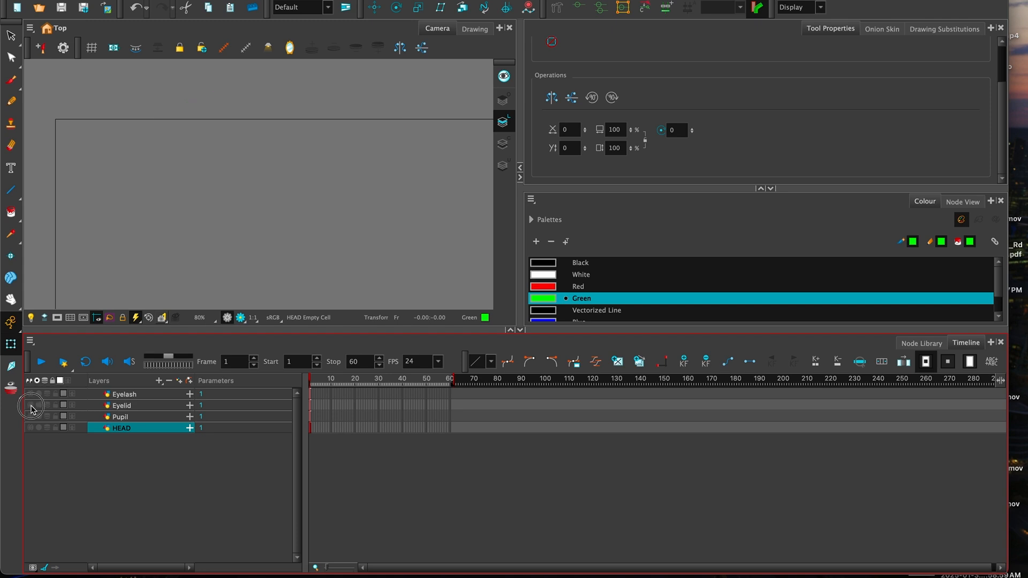
left_click(31, 394)
scroll(309, 220, "down", 1)
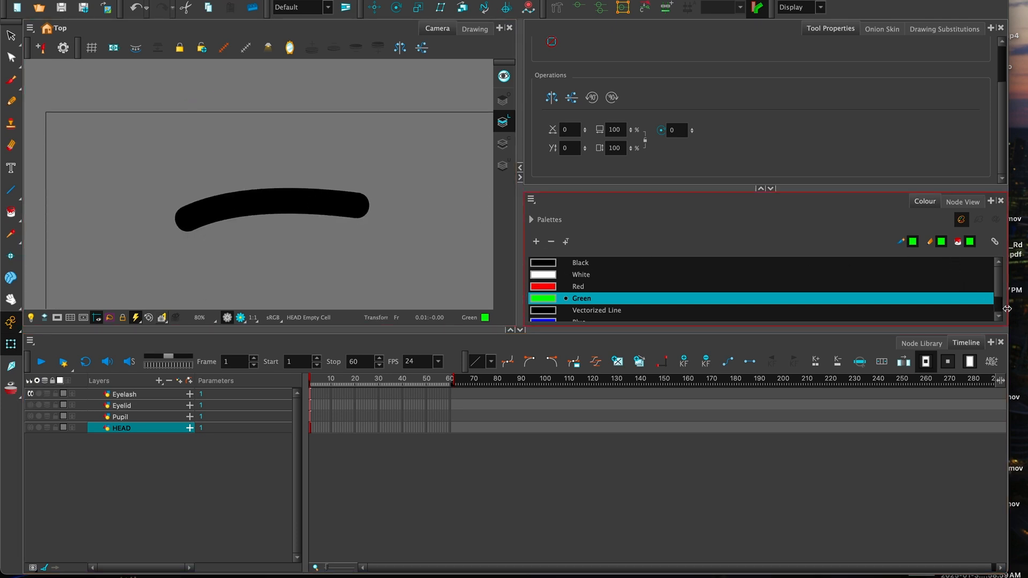
left_click_drag(1008, 312, 1023, 302)
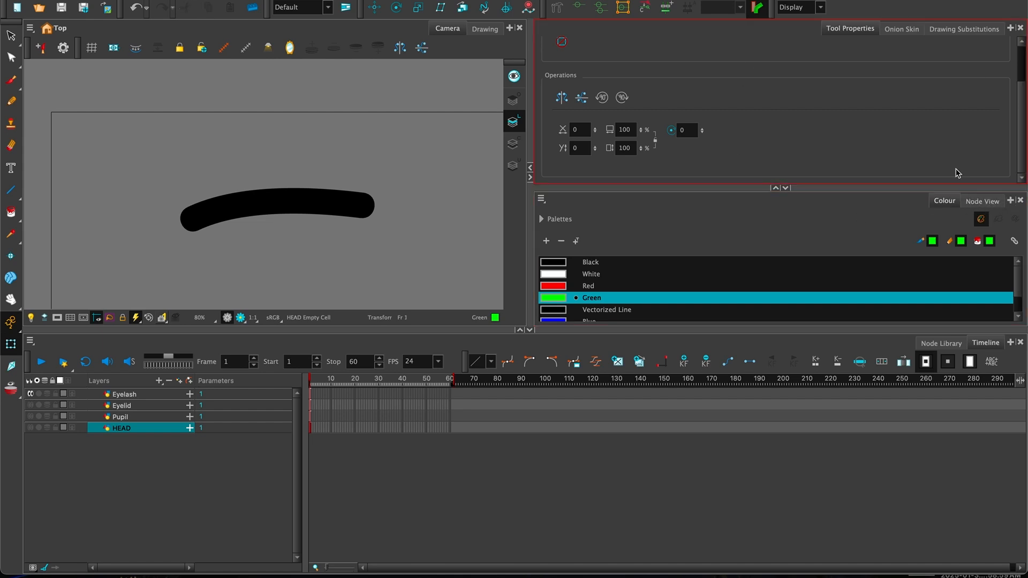
- Bring up the Node View and enlarge its area
left_click(980, 201)
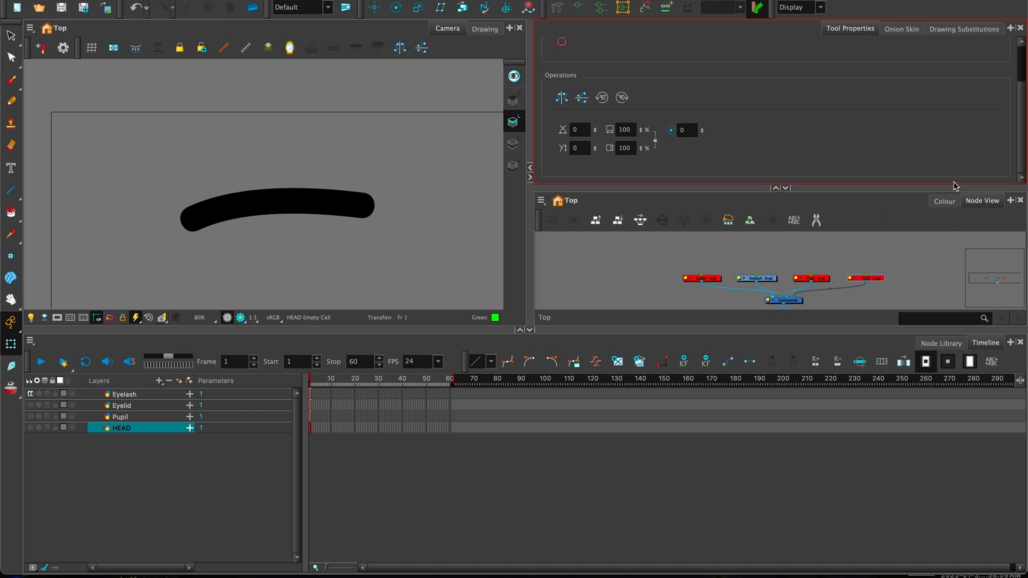
left_click(1011, 201)
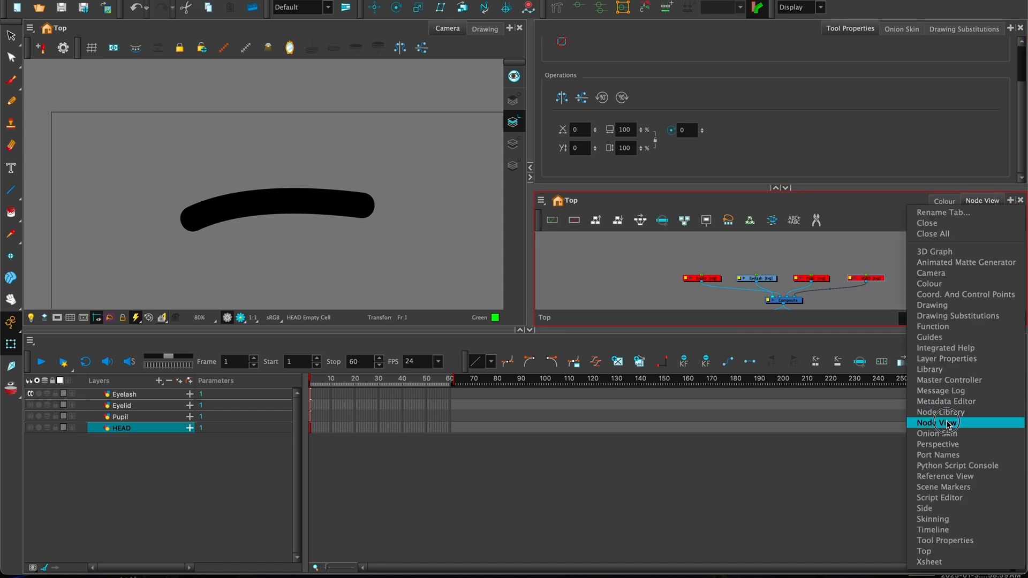
left_click(846, 223)
left_click_drag(826, 189, 825, 94)
- Box-select the four drawing nodes and disable them
left_click_drag(649, 204, 934, 241)
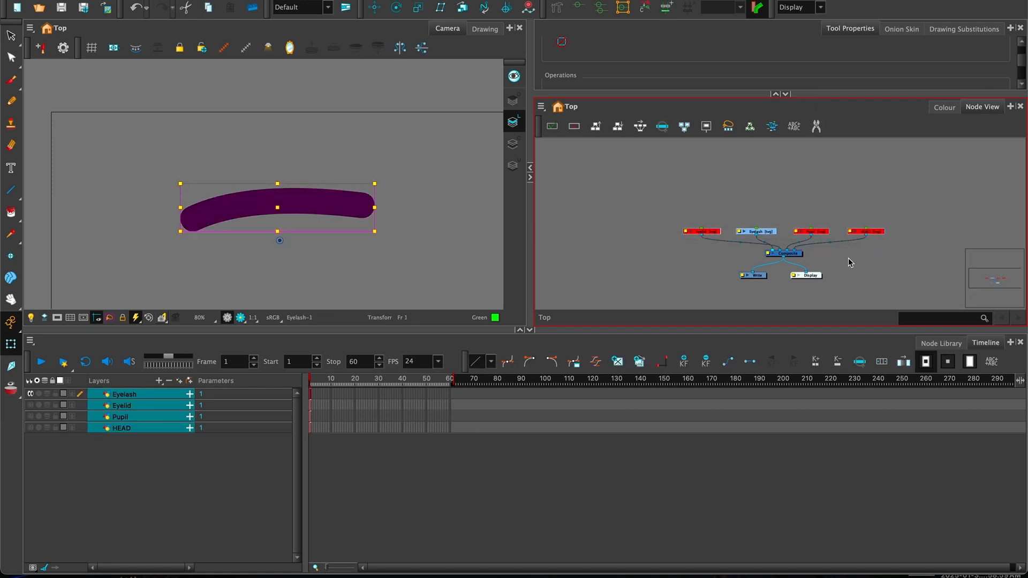
key("a")
left_click_drag(663, 203, 916, 242)
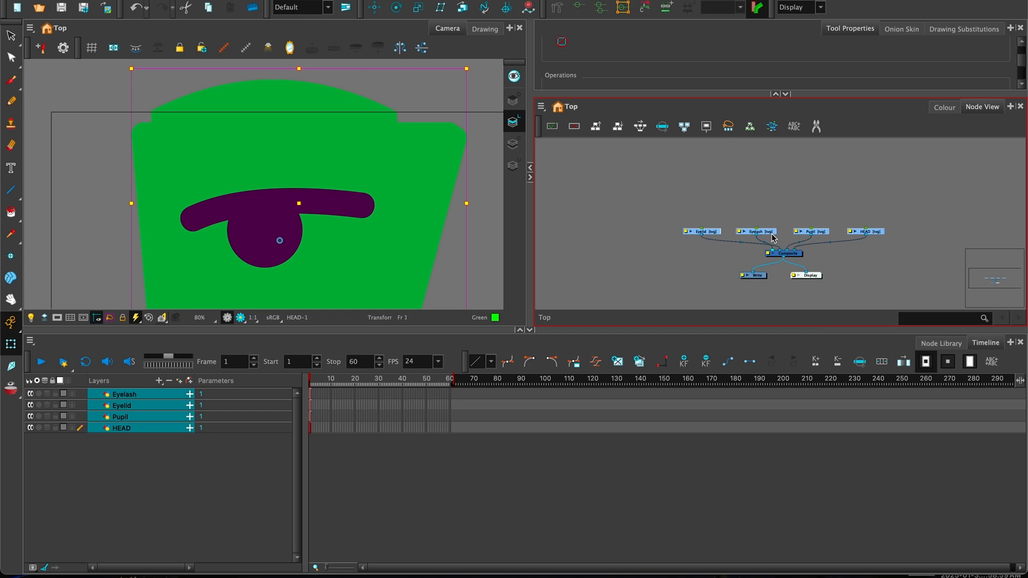
key("a")
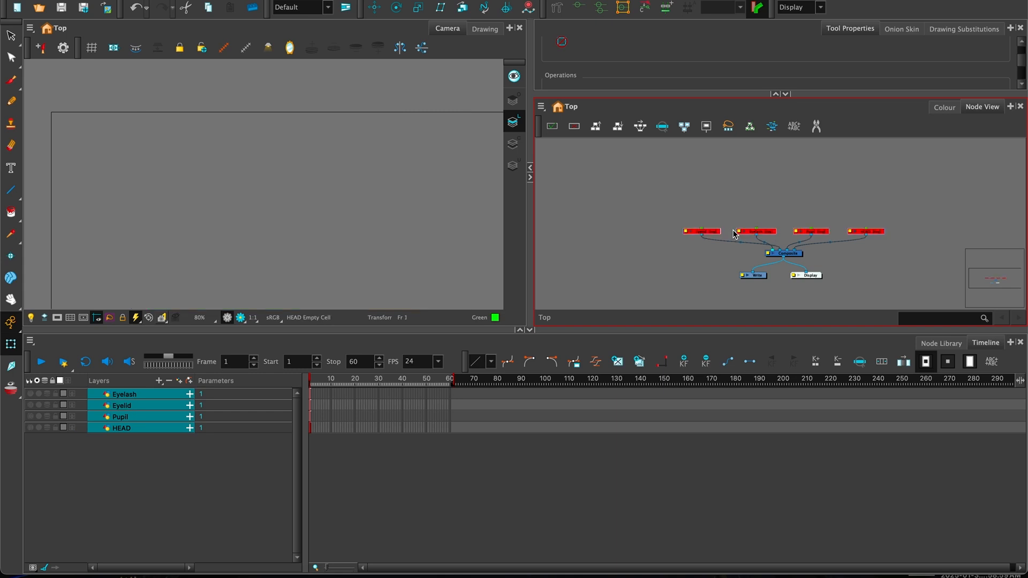
- Turn the eyelid, eyelash and pupil layers back on in the Timeline
left_click(30, 394)
left_click(31, 405)
left_click(33, 416)
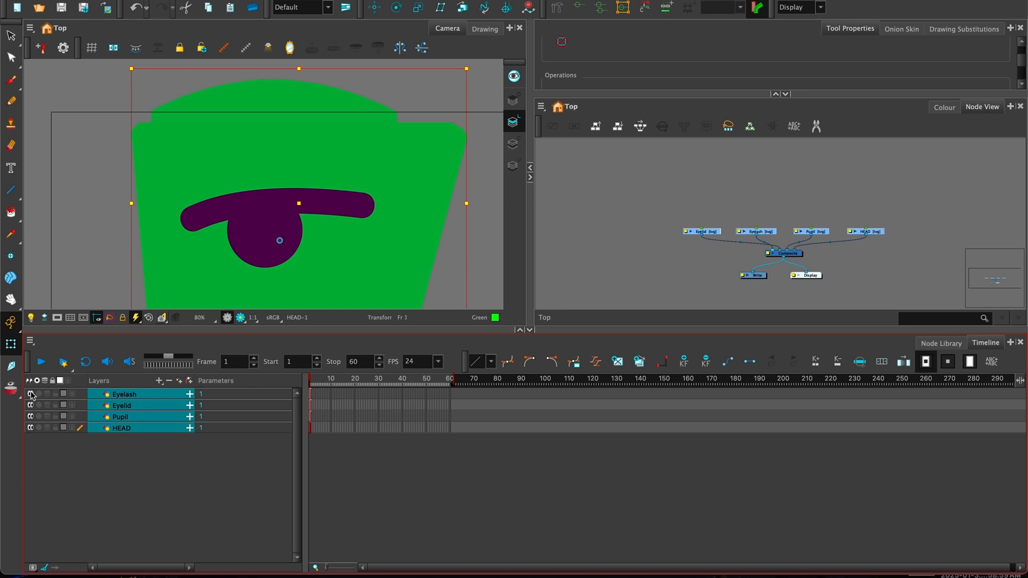
- Disable the HEAD node with D, then select the Pupil node
left_click(644, 200)
left_click_drag(573, 184, 578, 187)
left_click_drag(895, 213, 902, 212)
key("d")
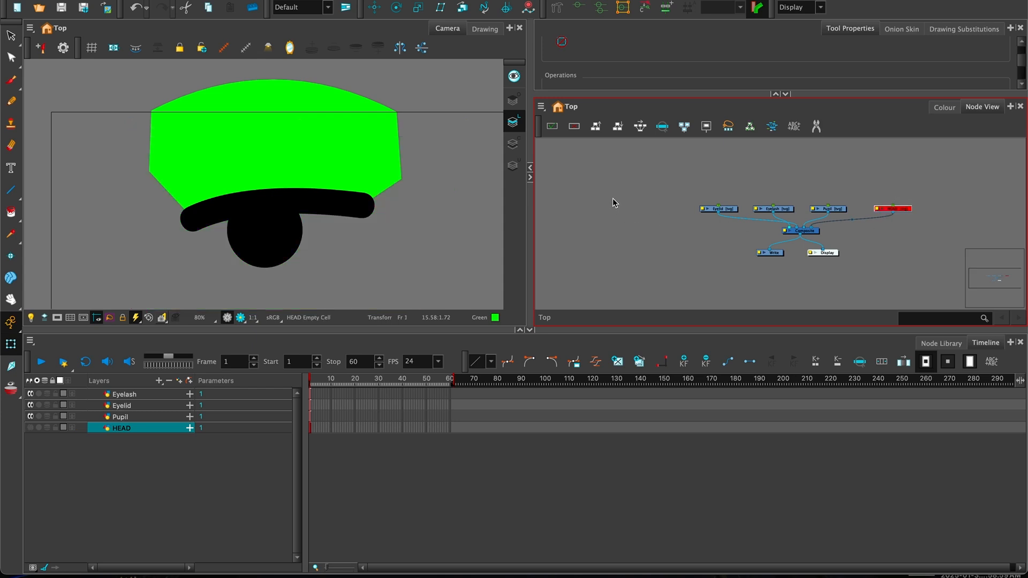
left_click_drag(745, 203, 707, 222)
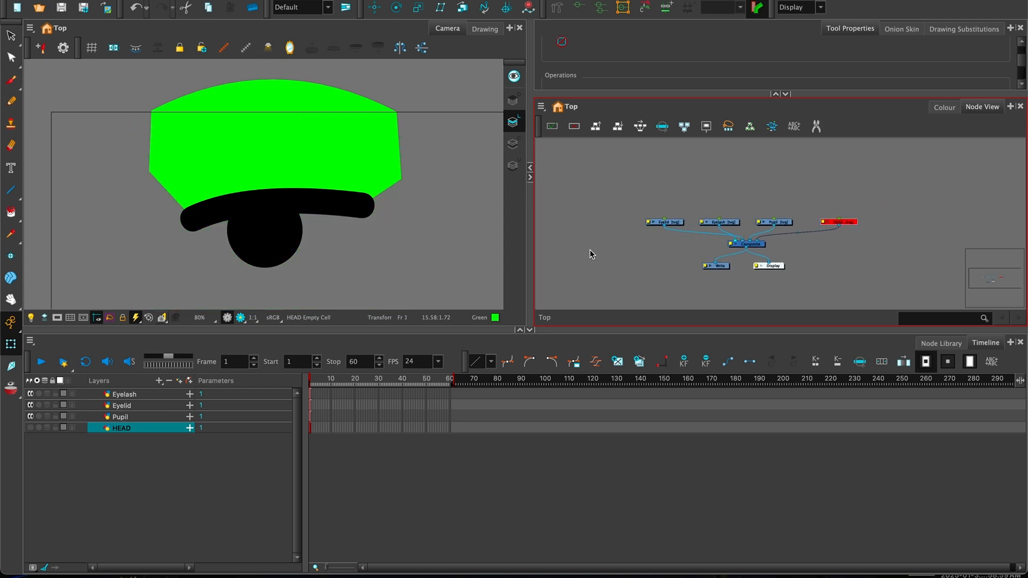
left_click(780, 223)
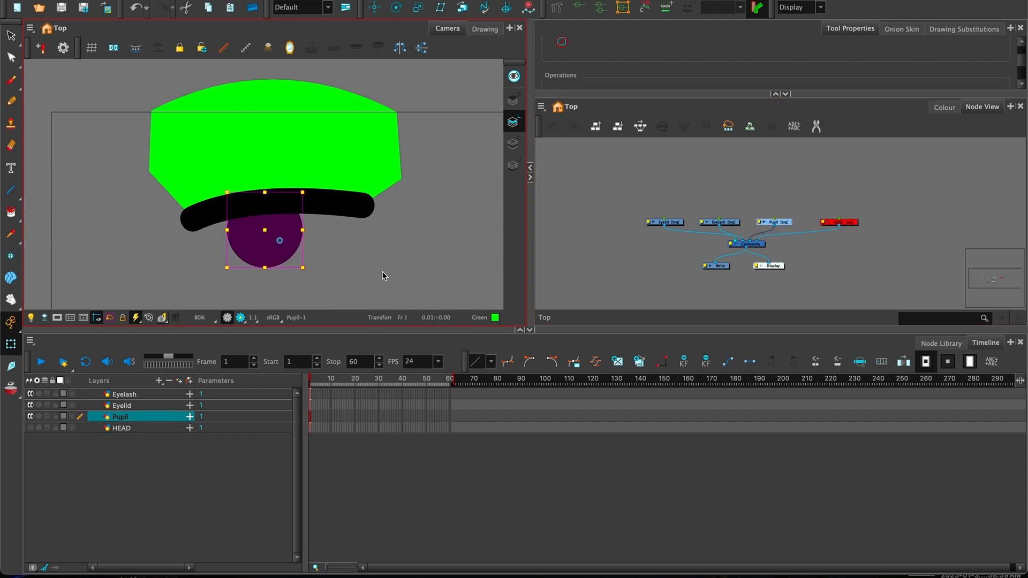
scroll(689, 244, "up", 5)
- Rearrange the Eyelid and Eyelash nodes, and undo a trial plug of Eyelid into the Composite's first input
left_click_drag(645, 220, 721, 221)
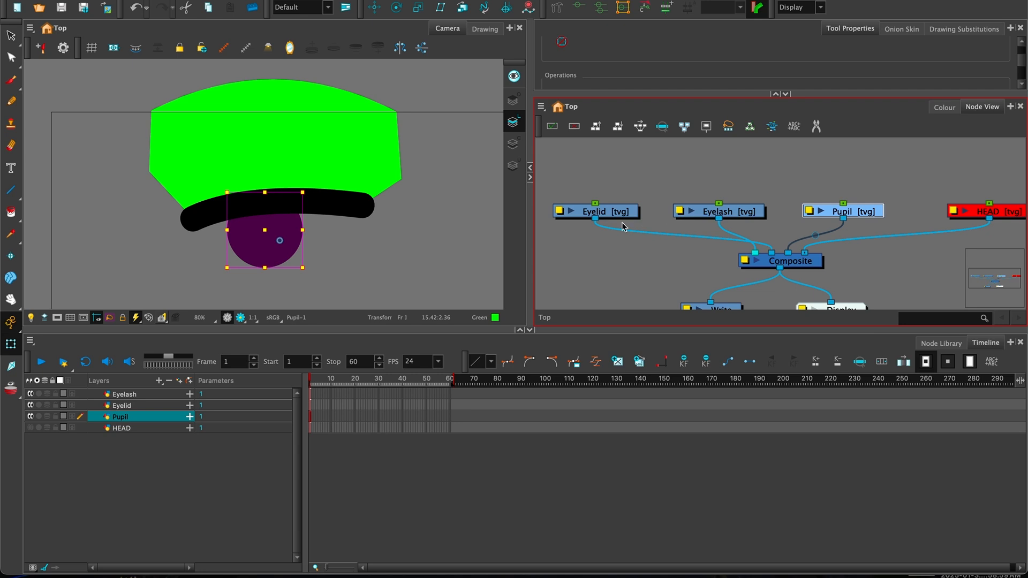
mouse_move(608, 214)
left_mouse_down()
mouse_move(756, 191)
mouse_move(728, 214)
mouse_move(627, 209)
left_mouse_up()
left_click_drag(734, 191, 709, 208)
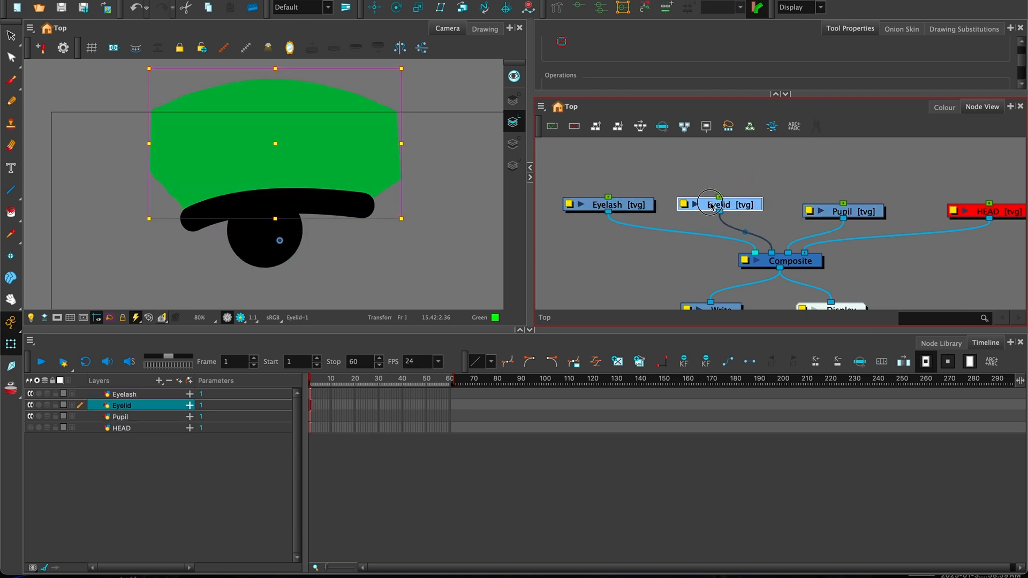
left_click_drag(773, 218, 754, 211)
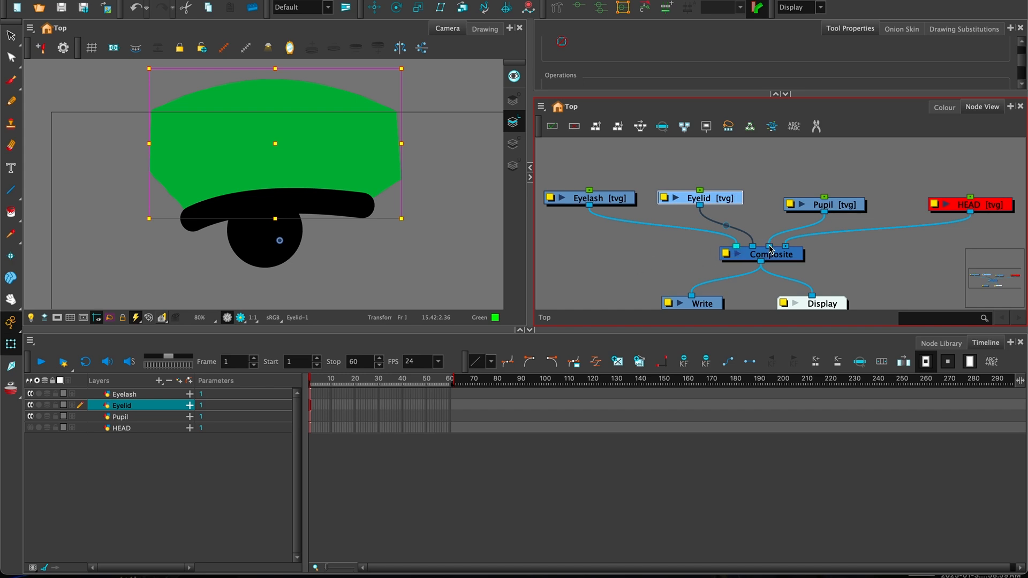
left_click_drag(769, 249, 734, 250)
key("ctrl+z")
- Rewire HEAD to the Composite's last input behind the eye, keeping it disabled
left_click(946, 214)
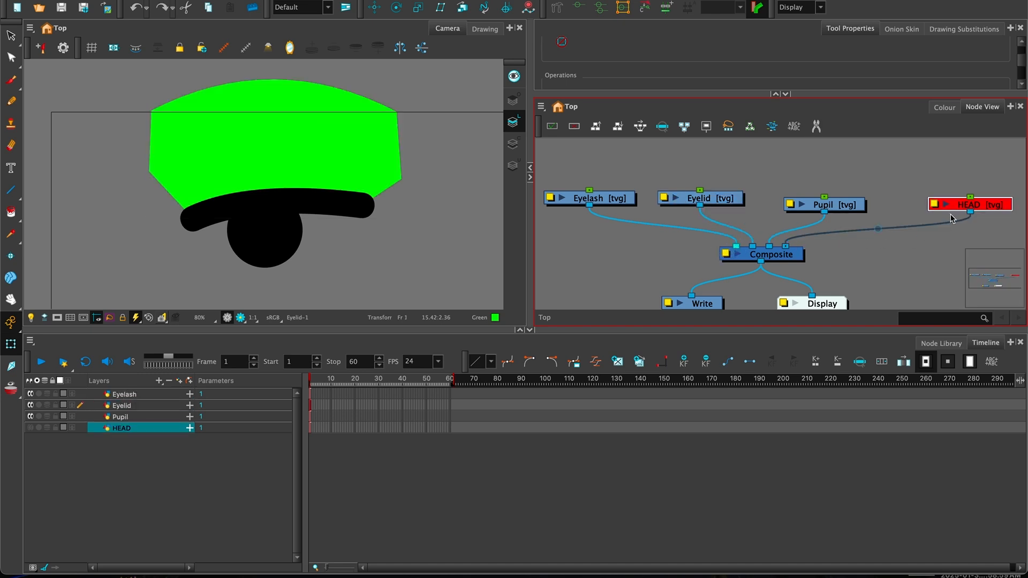
key("a")
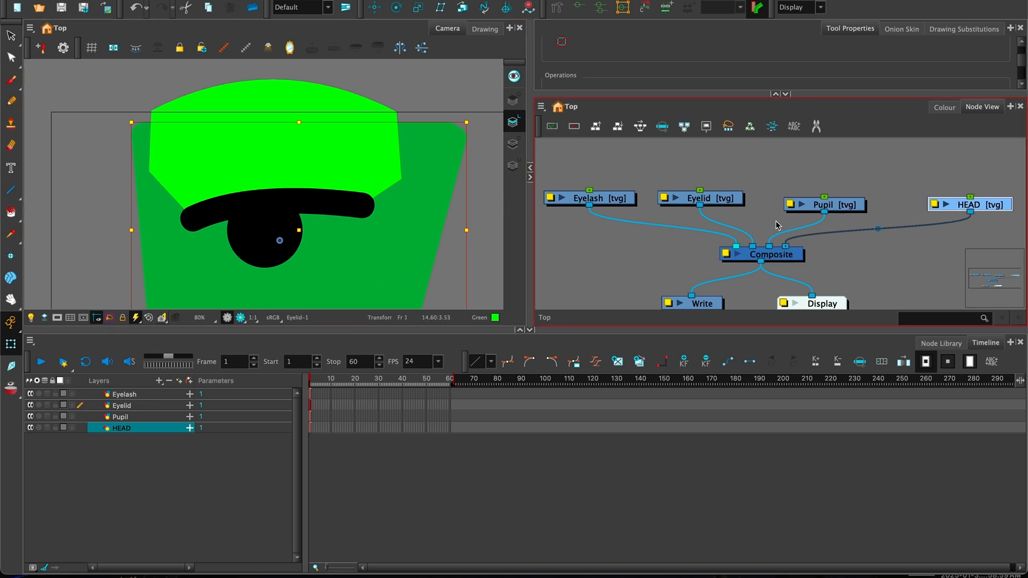
left_click_drag(785, 246, 736, 247)
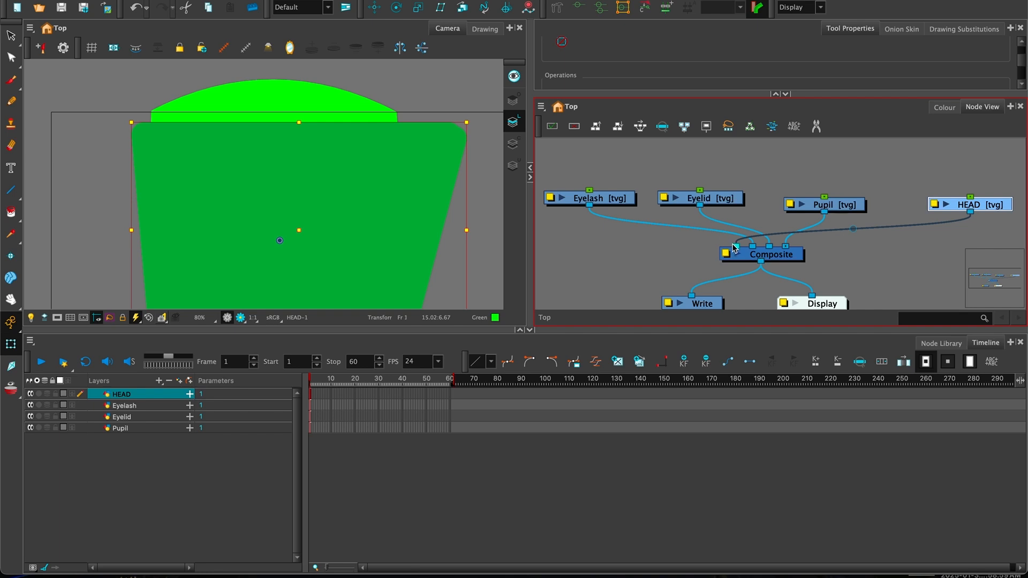
left_click_drag(736, 248, 785, 246)
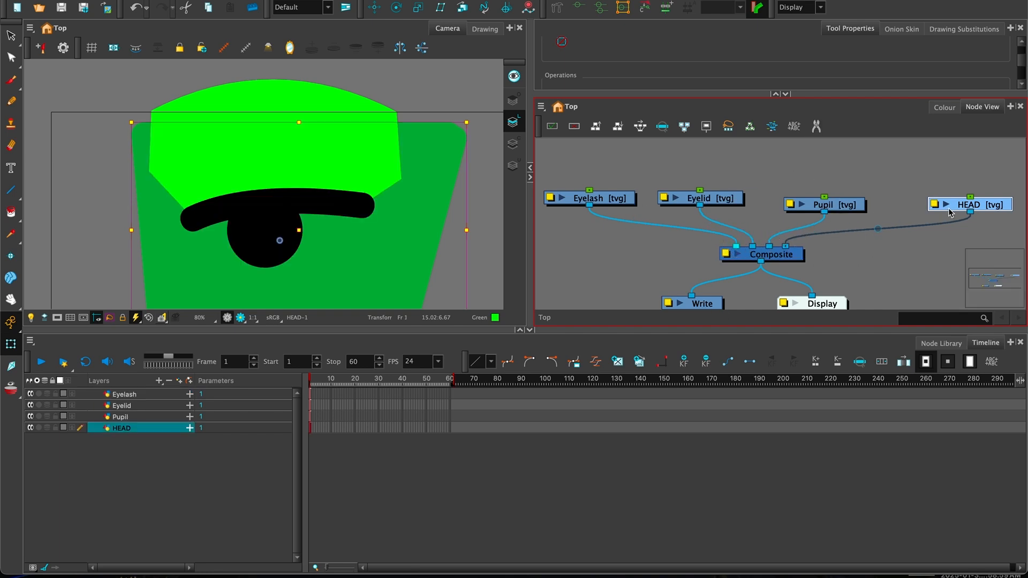
key("d")
- Line up the Pupil node with the Eyelid node
scroll(678, 249, "left", 1)
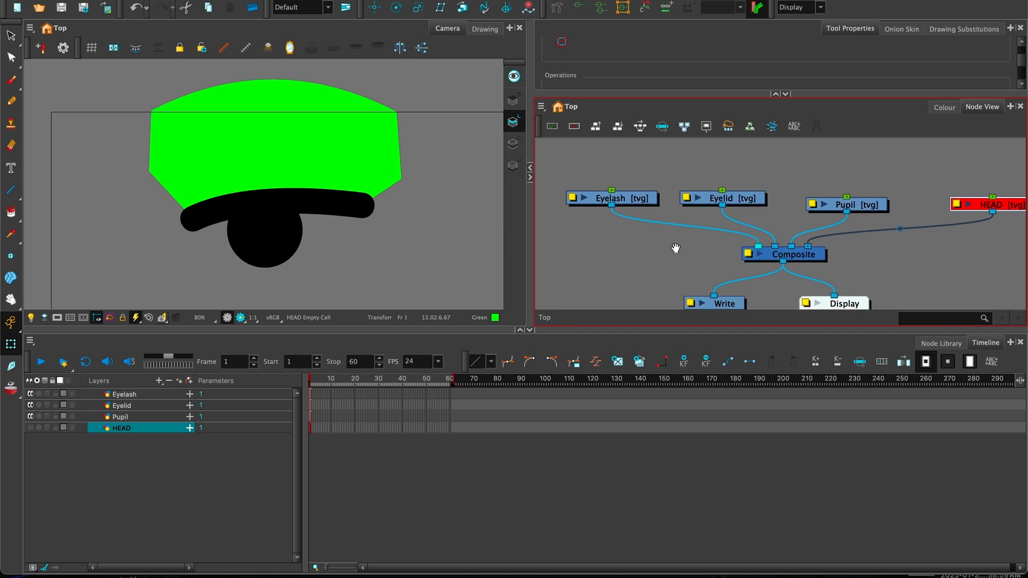
left_click_drag(869, 204, 865, 197)
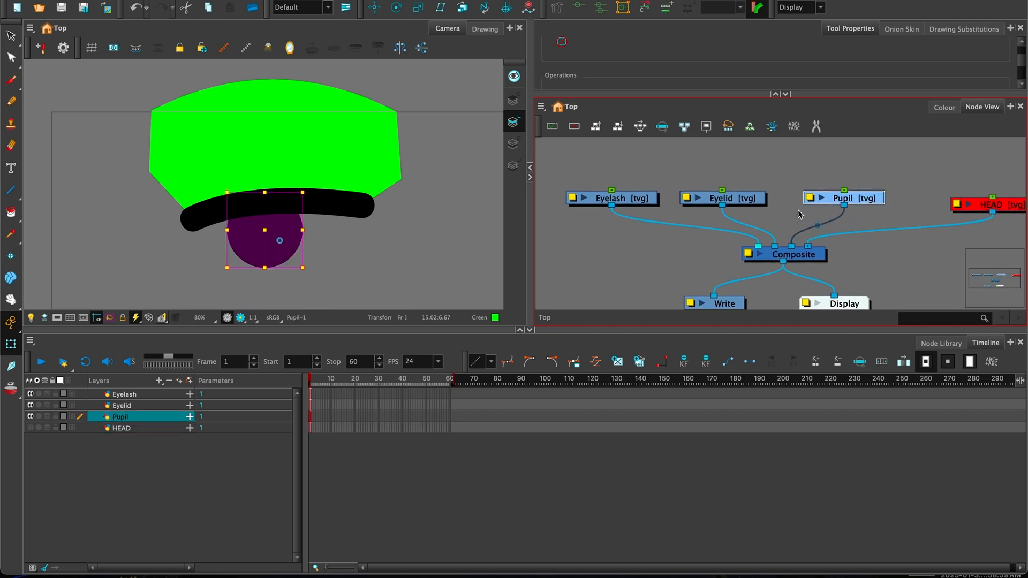
key("minus")
left_click_drag(843, 204, 844, 208)
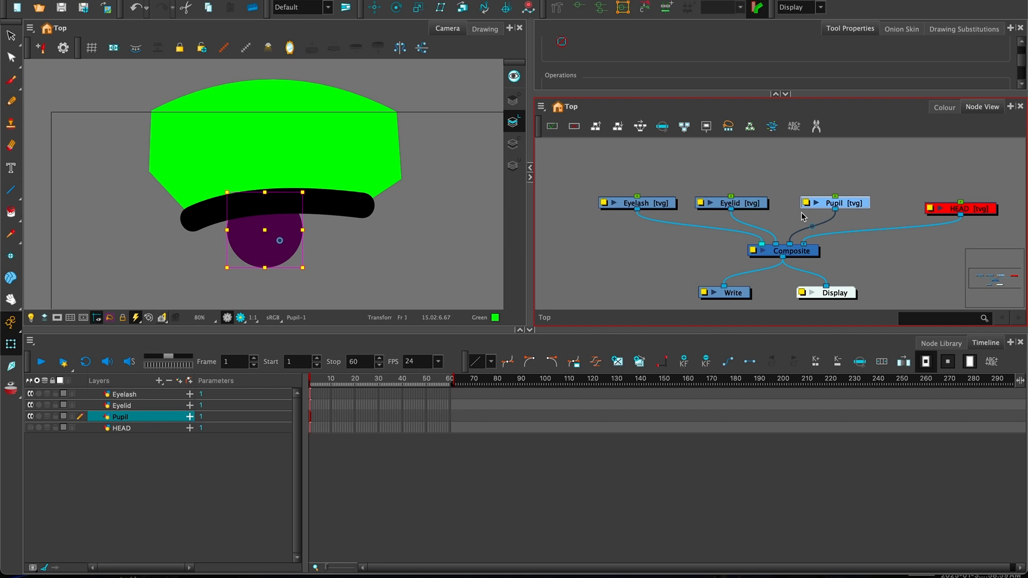
- Add a parent peg named Pupil-P above the Pupil layer with Ctrl+P
key("ctrl+p")
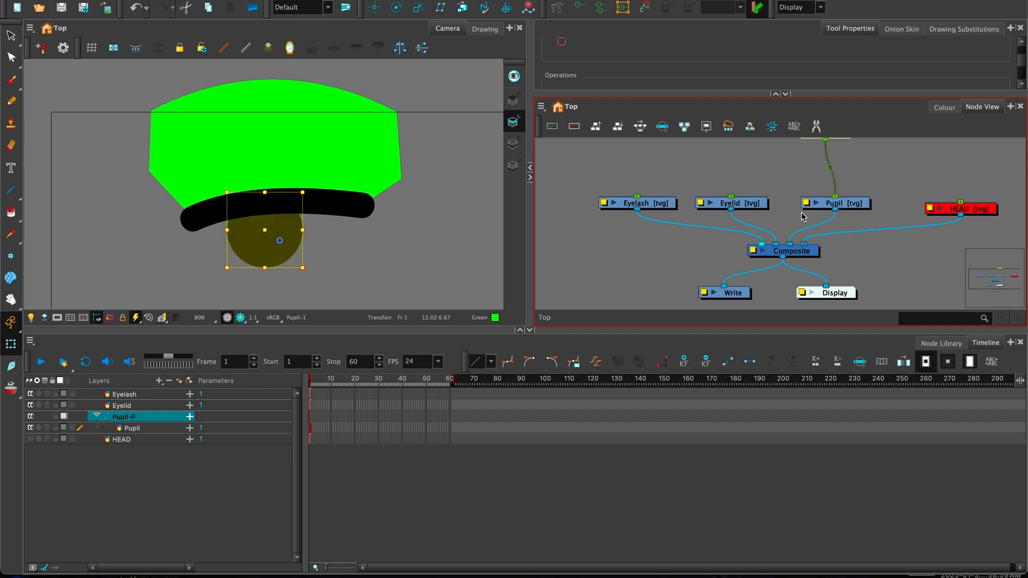
left_click_drag(824, 175, 792, 207)
left_click_drag(793, 157, 817, 197)
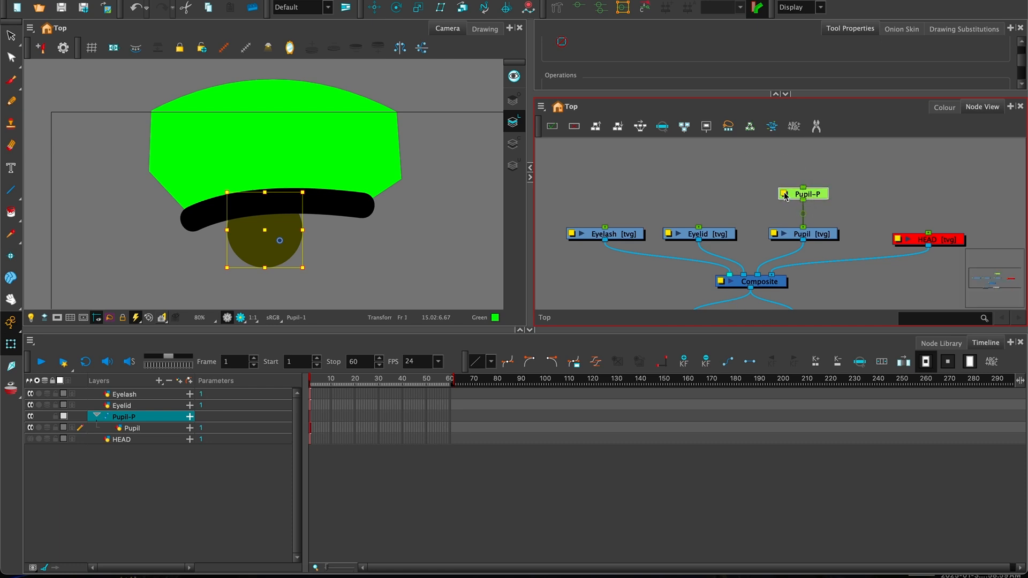
- Set Pupil-P's Position to Separate in Layer Properties, then reselect the Pupil-P node
left_click(785, 196)
left_click(584, 229)
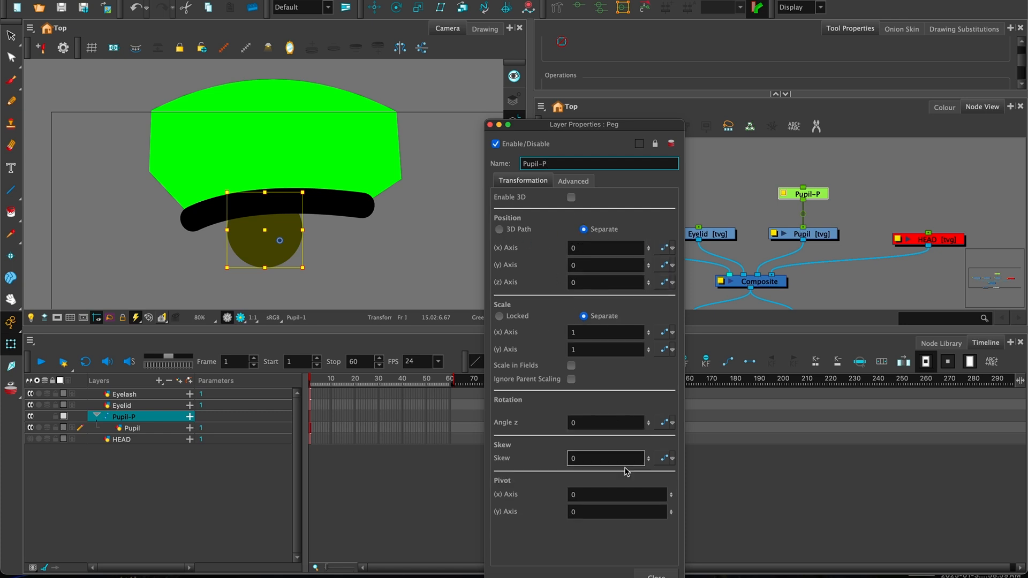
left_click(656, 575)
left_click_drag(662, 185, 688, 189)
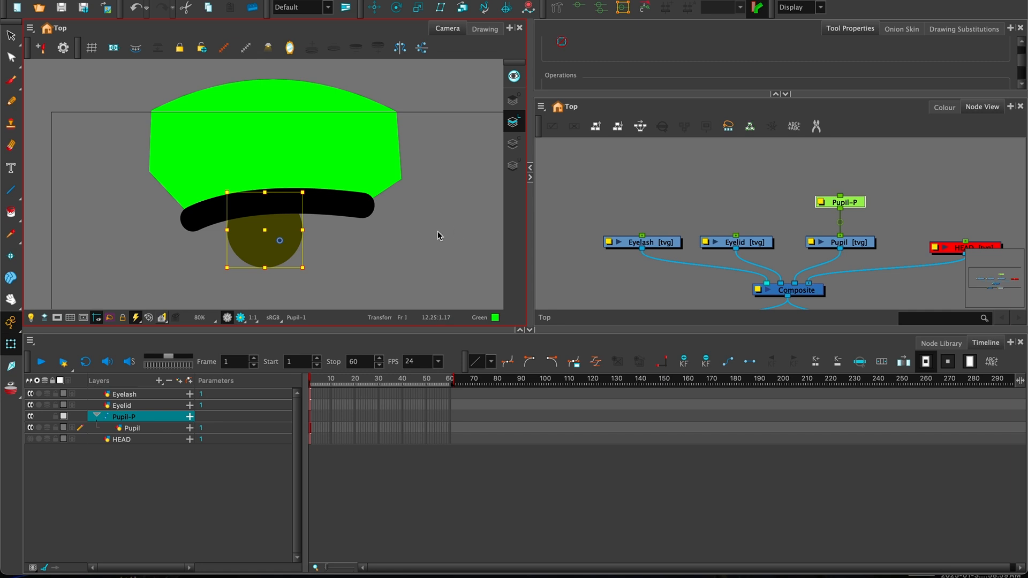
left_click_drag(430, 225, 406, 205)
mouse_move(851, 203)
left_mouse_down()
mouse_move(842, 203)
mouse_move(850, 202)
left_mouse_up()
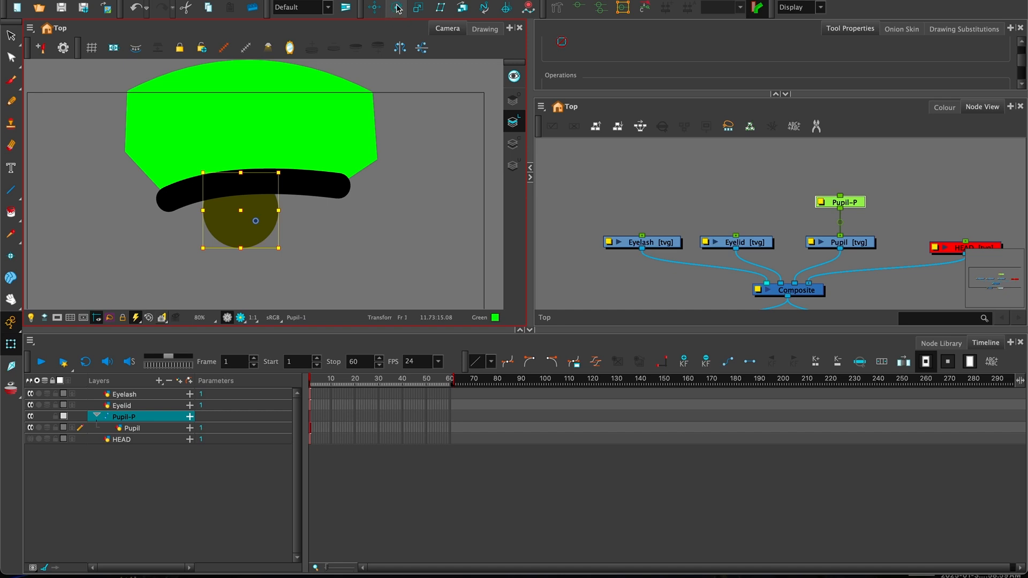
- Switch to the Rotate tool, with its pivot centred on the pupil
left_click(397, 9)
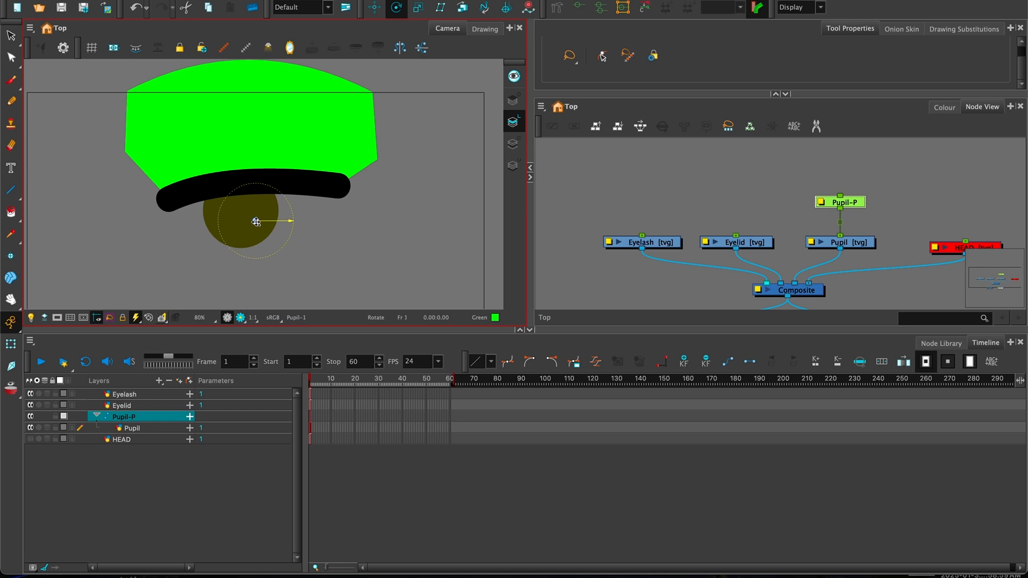
- Undo a trial pupil rotation and return the rotation pivot to the pupil's centre
left_click_drag(255, 222, 379, 233)
key("ctrl+z")
left_click_drag(268, 236, 241, 211)
left_click(805, 211)
- Reselect the Pupil-P peg and enlarge the Tool Properties area to show Rotate Tool Options
left_click(850, 249)
left_click(848, 203)
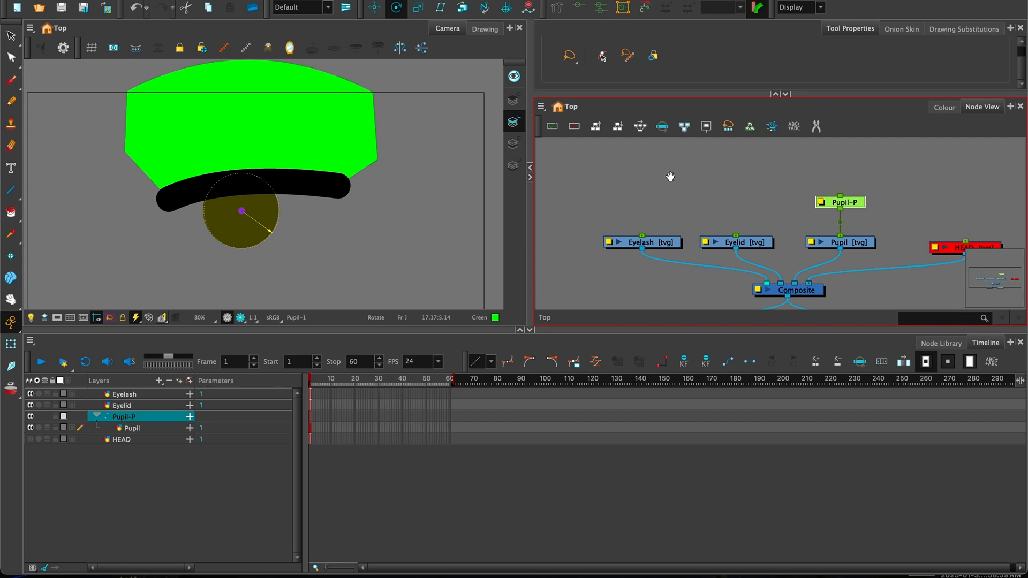
scroll(669, 191, "up", 2)
left_click_drag(670, 94, 649, 151)
left_click_drag(847, 270, 847, 268)
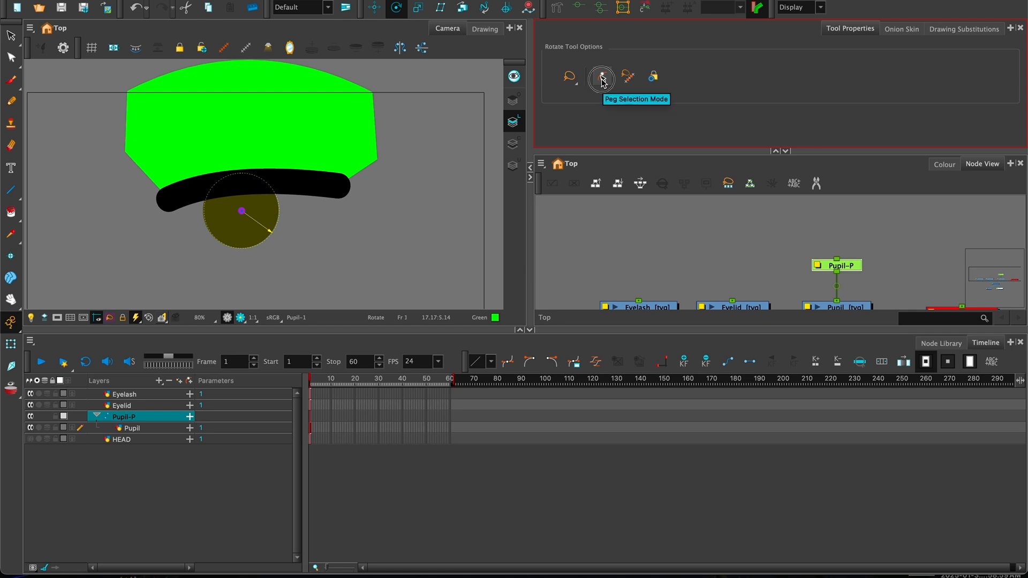
- Make the Rotate tool pick pegs instead of drawings, then reframe the node graph
left_click(603, 79)
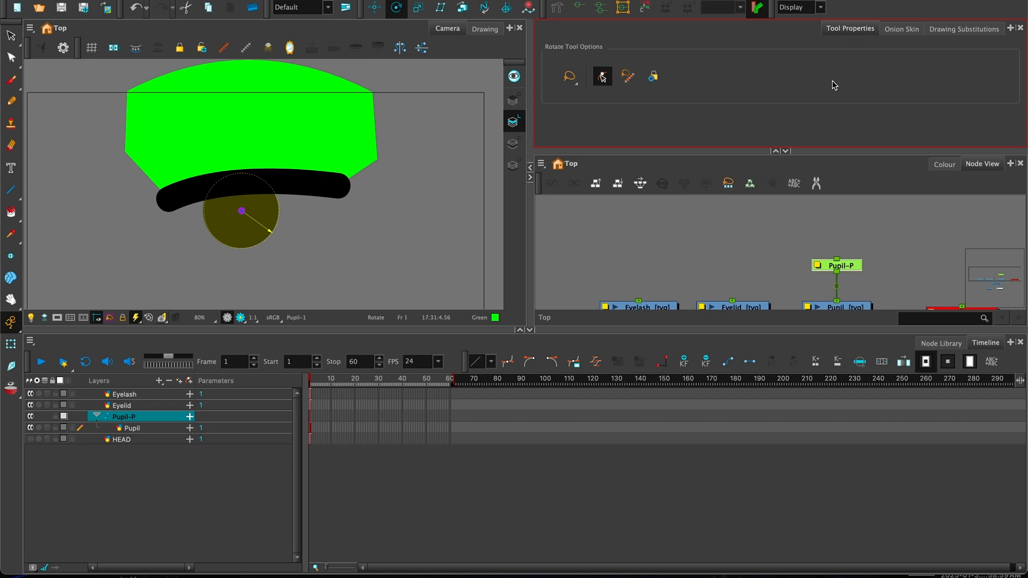
left_click(852, 271)
left_click(745, 276)
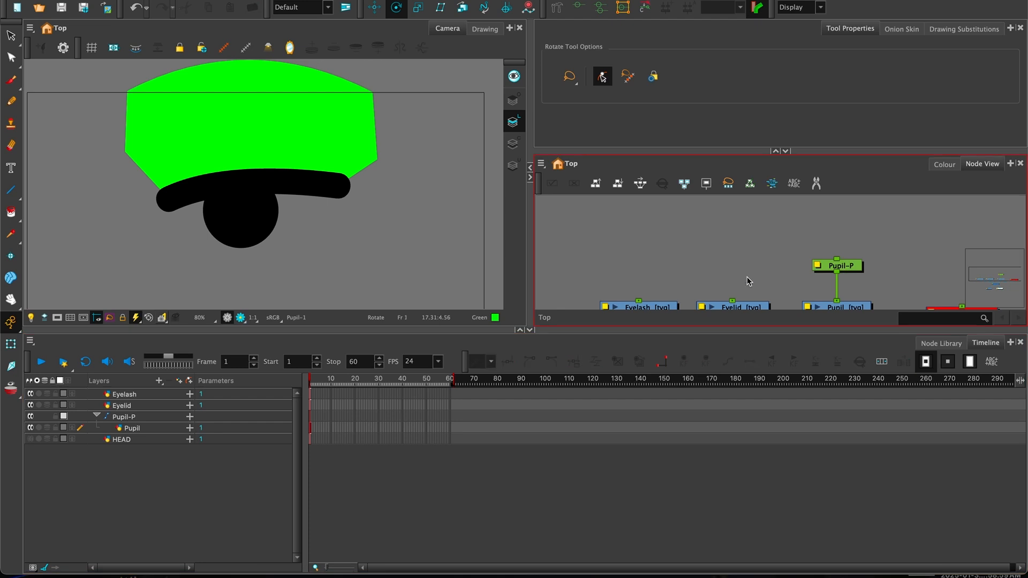
left_click_drag(736, 256, 716, 229)
key("1")
key("1")
key("1")
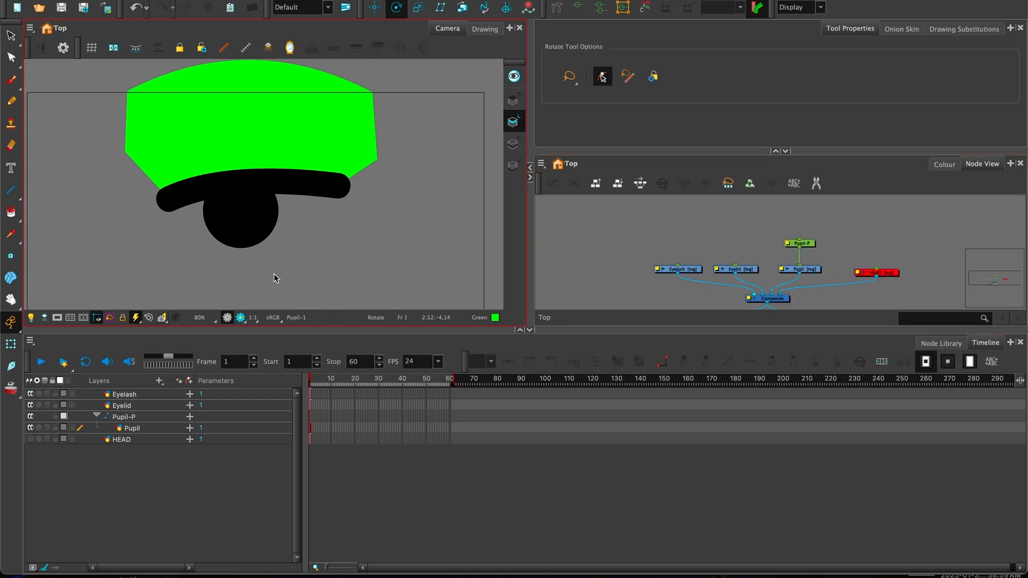
- Select Eyelid and Eyelash, enlarge the Camera view and zoom it to 125% on the eye
left_click(750, 270)
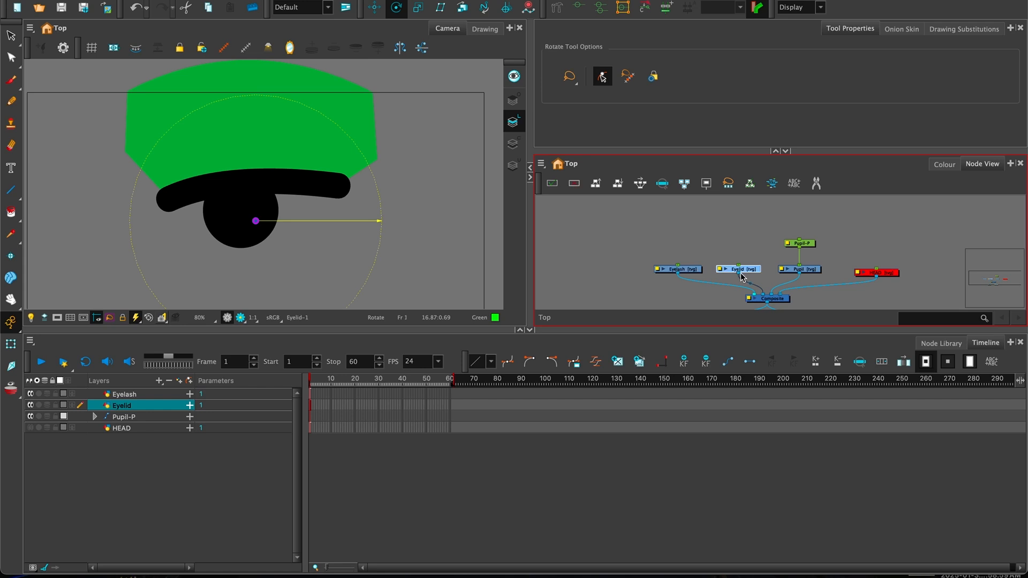
left_click(681, 272)
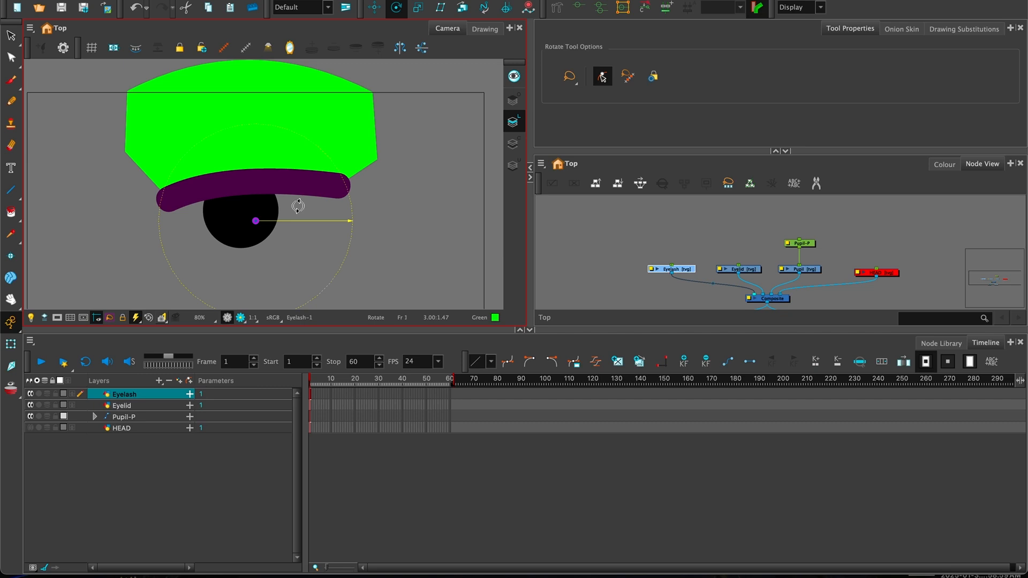
left_click_drag(272, 333, 271, 380)
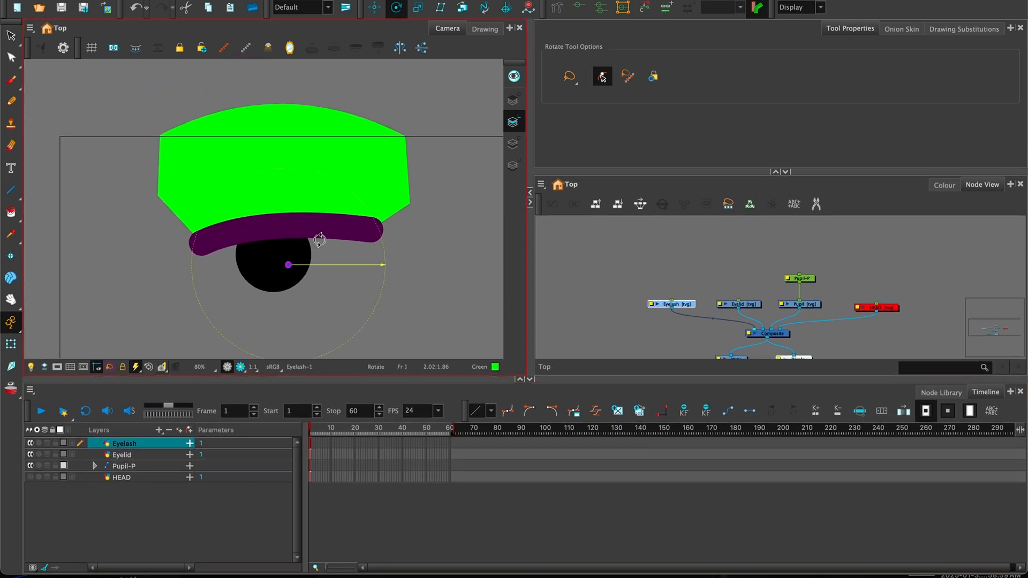
scroll(308, 235, "up", 3)
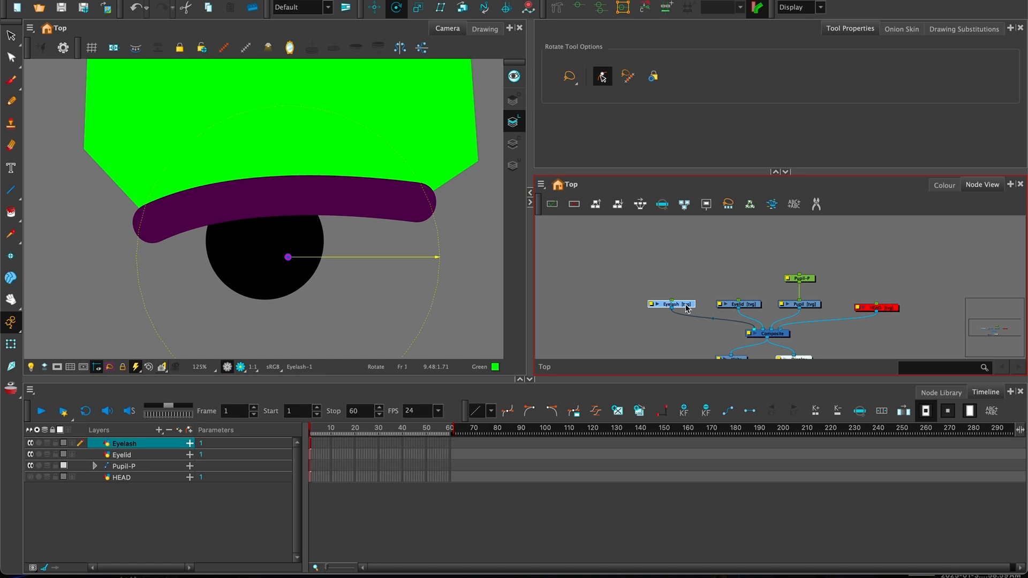
left_click_drag(687, 308, 684, 309)
- With the Rigging tool in Envelope mode, place curve deformer points from the eyelash's left end to its right end
left_click(557, 10)
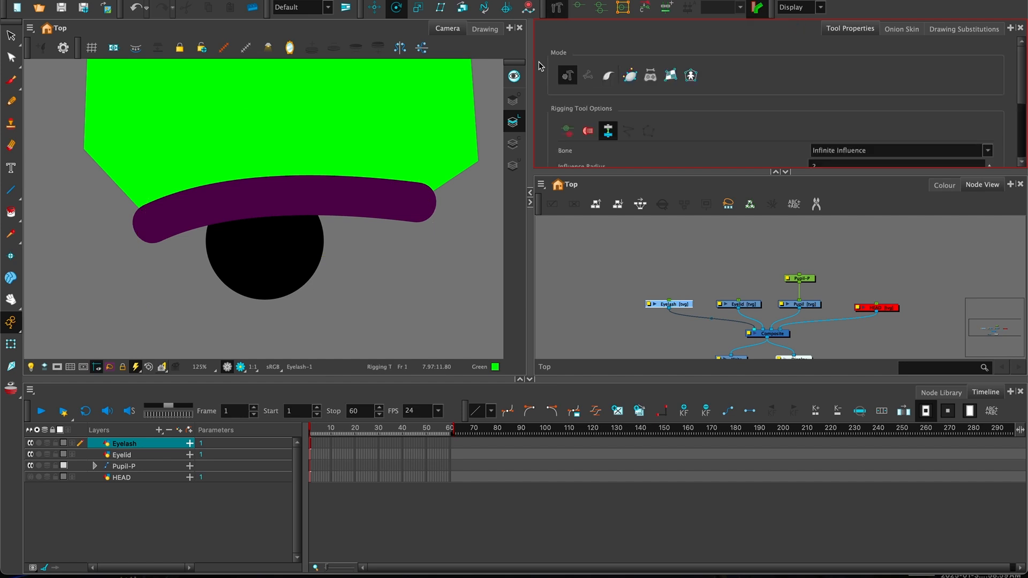
left_click(630, 77)
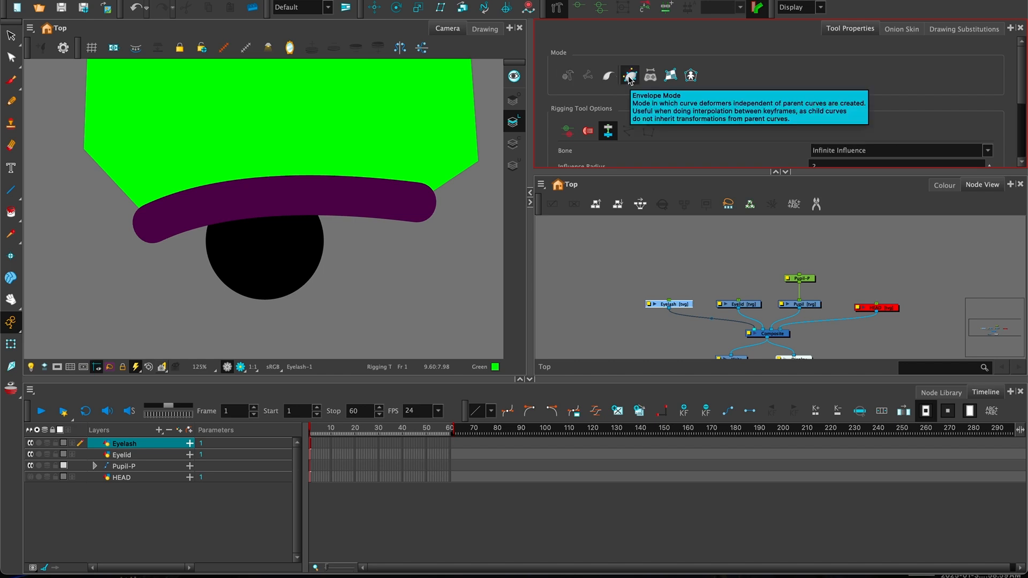
left_click(630, 75)
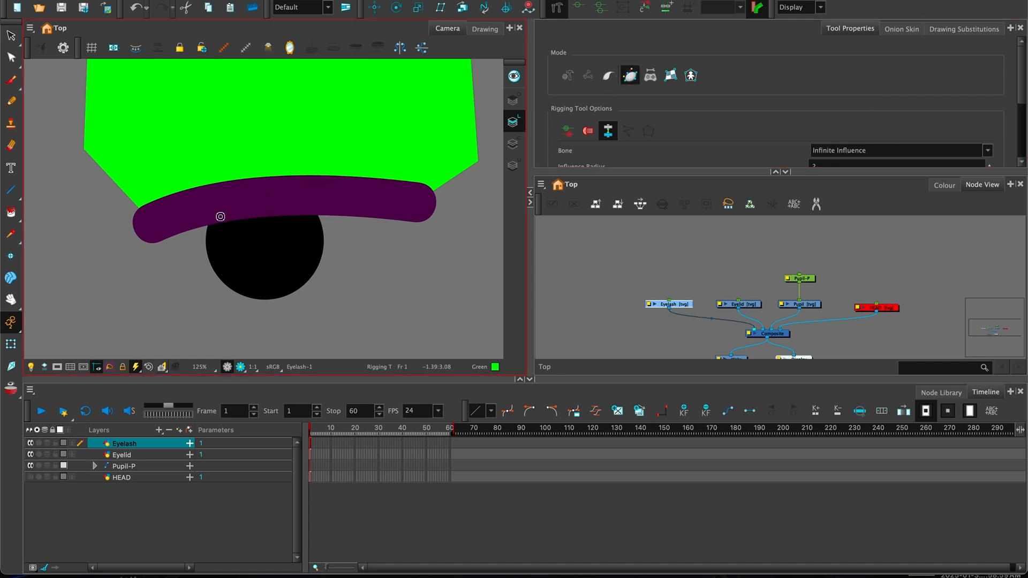
left_click(144, 227)
left_click(219, 201)
left_click(432, 207)
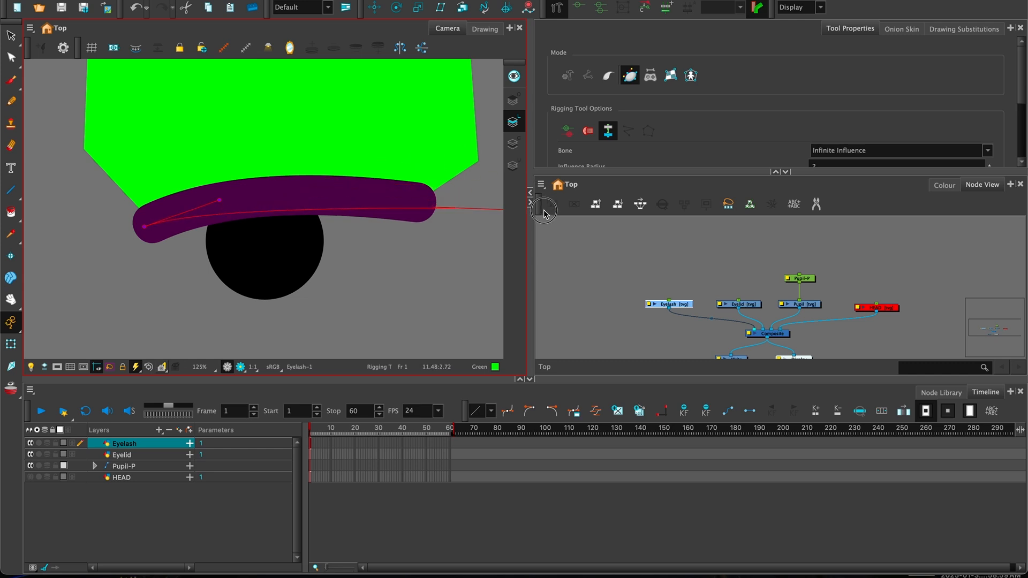
left_click(371, 192)
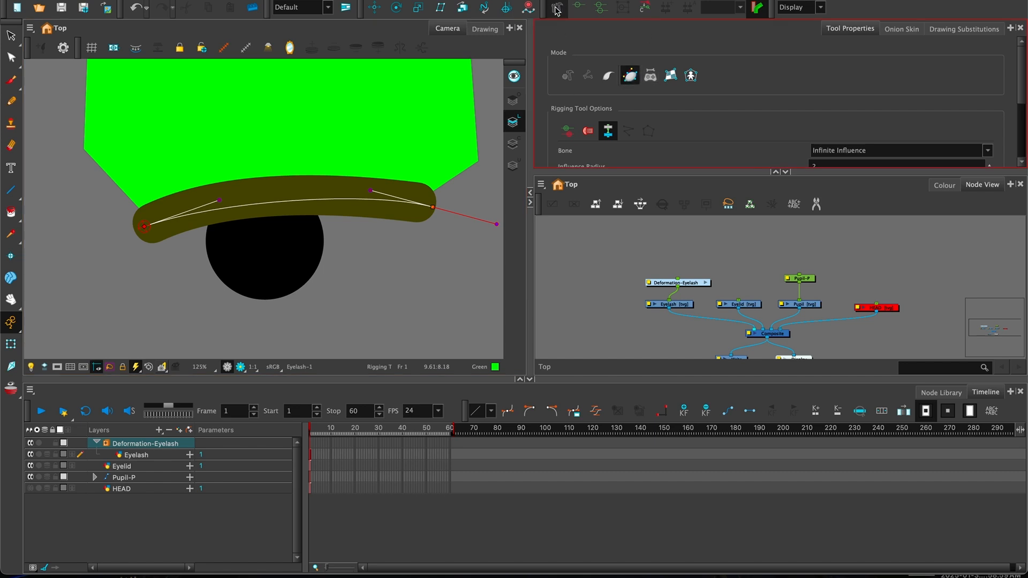
- Match the deformer's endpoints and handles to the eyelash arch, and place Deformation-Eyelash above Eyelash
left_click_drag(433, 207, 432, 204)
left_click_drag(145, 229, 137, 227)
left_click_drag(211, 202, 212, 189)
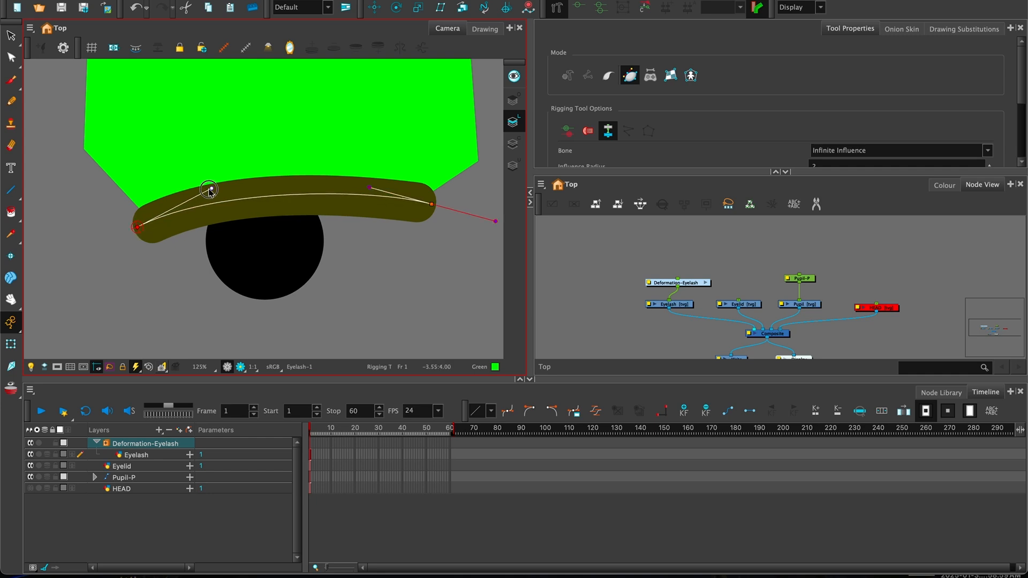
left_click_drag(370, 188, 359, 185)
left_click_drag(432, 205, 430, 206)
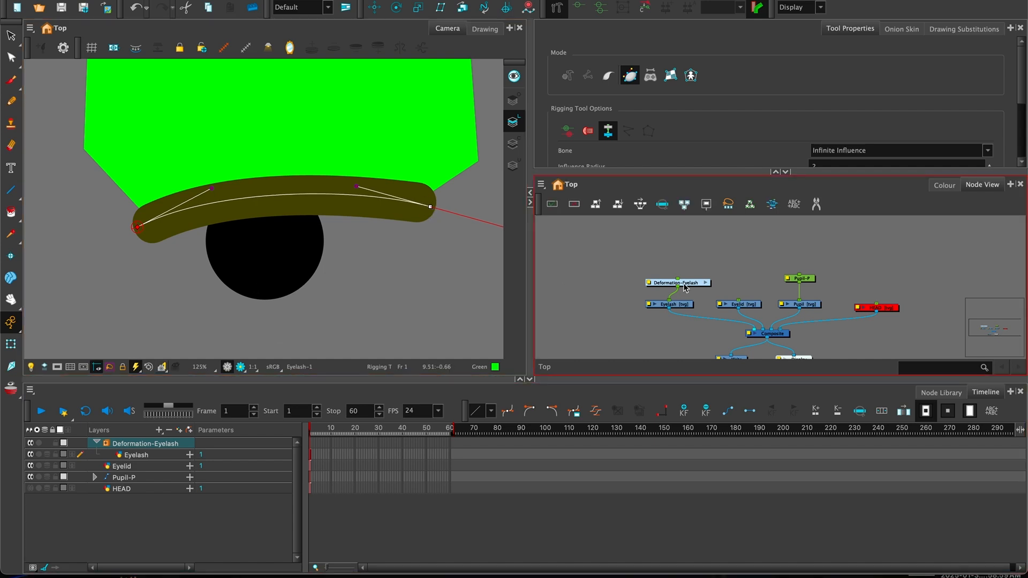
left_click_drag(693, 283, 684, 269)
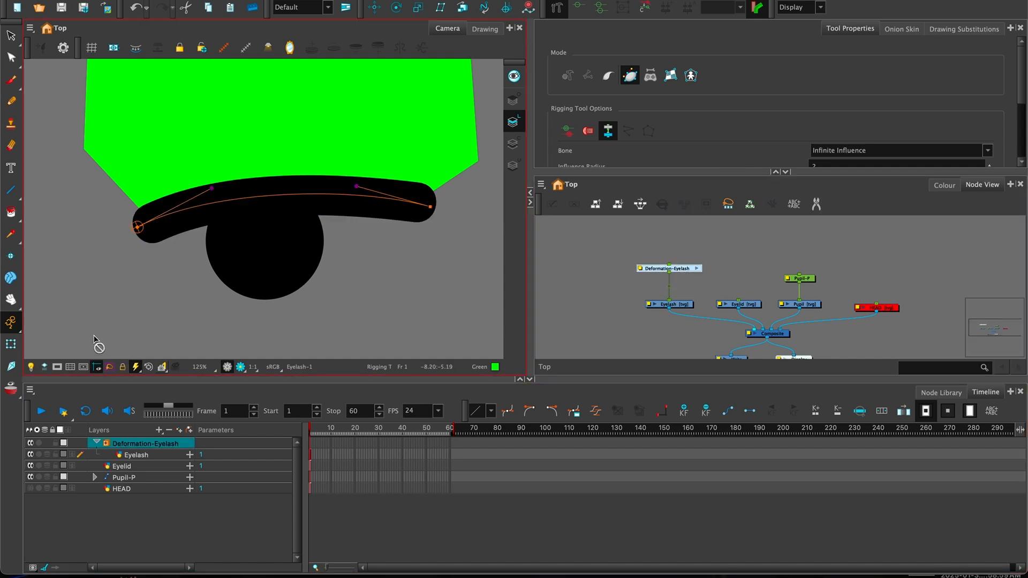
- Set the Animate mode to Animate Off
left_click(13, 323)
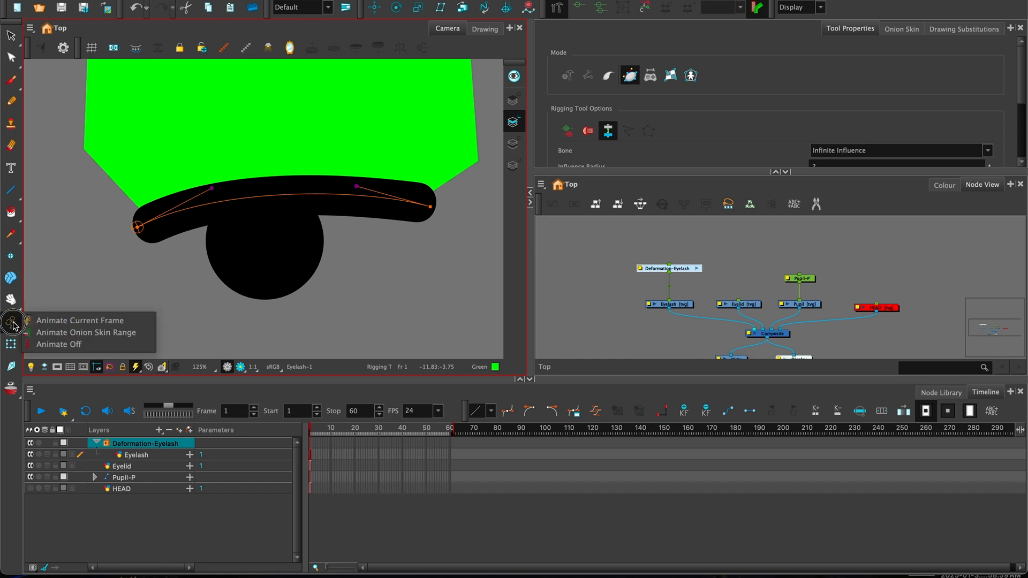
left_click(59, 321)
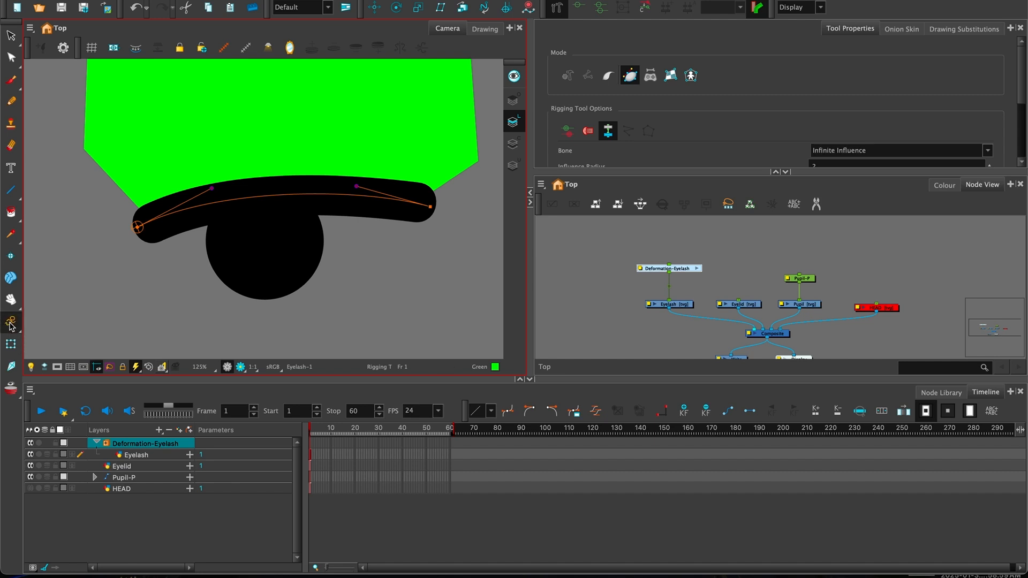
left_click(10, 324)
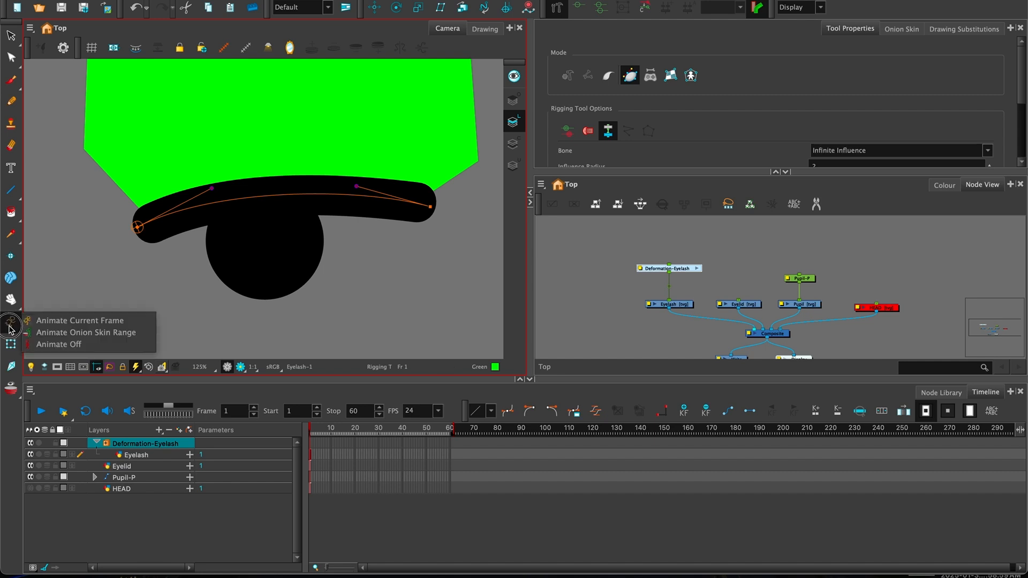
left_click(59, 345)
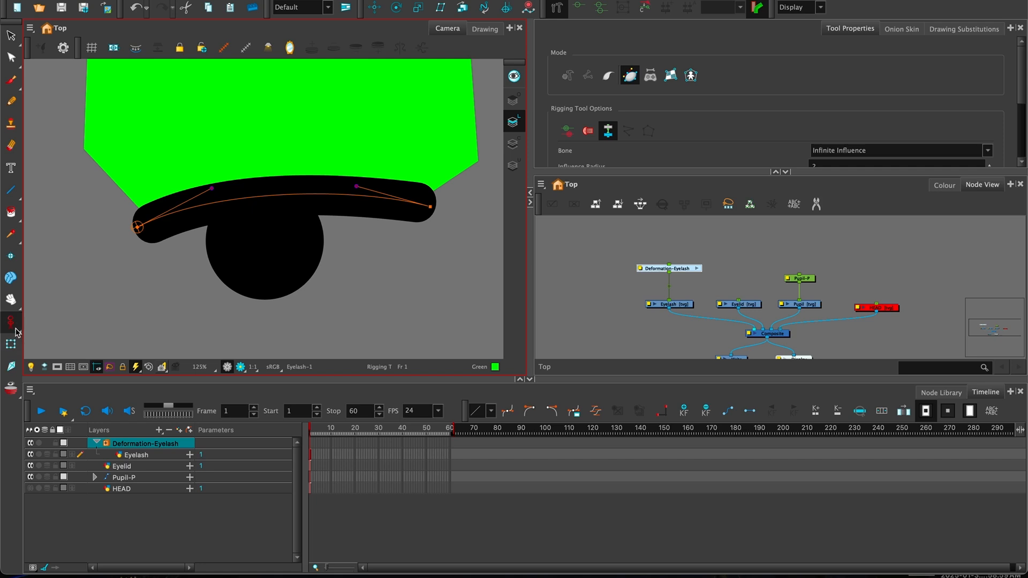
- Test-bend the eyelash from both ends with the Transform tool and undo each bend
left_click(10, 345)
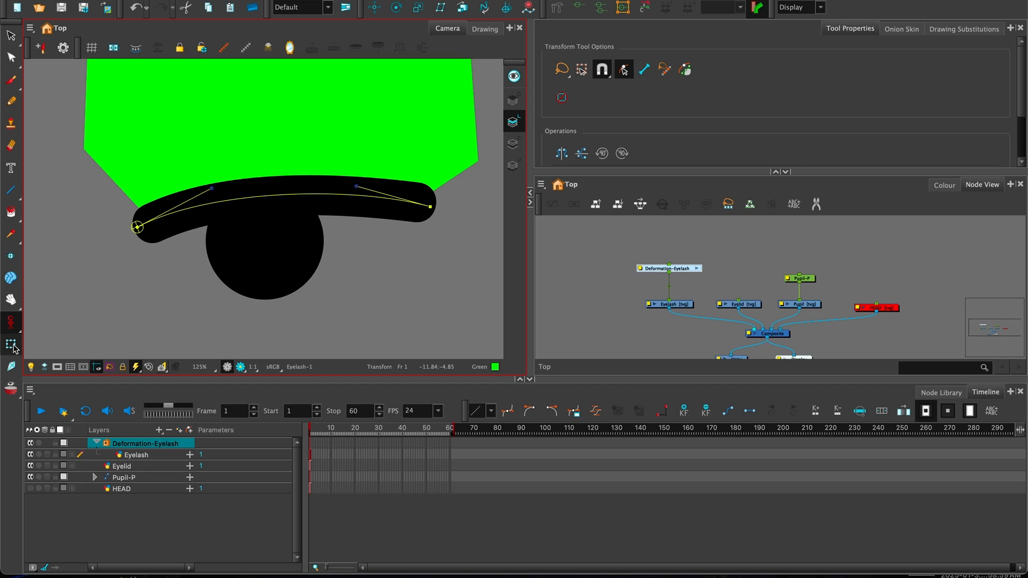
mouse_move(136, 228)
left_mouse_down()
mouse_move(229, 222)
mouse_move(161, 138)
mouse_move(125, 182)
mouse_move(151, 275)
mouse_move(139, 229)
left_mouse_up()
key("ctrl+z")
mouse_move(430, 206)
left_mouse_down()
mouse_move(427, 188)
mouse_move(426, 228)
mouse_move(427, 175)
mouse_move(427, 208)
left_mouse_up()
key("ctrl+z")
- Connect the Eyelid node to the Deformation-Eyelash deformer
left_click_drag(399, 134, 391, 221)
key("1")
key("1")
key("1")
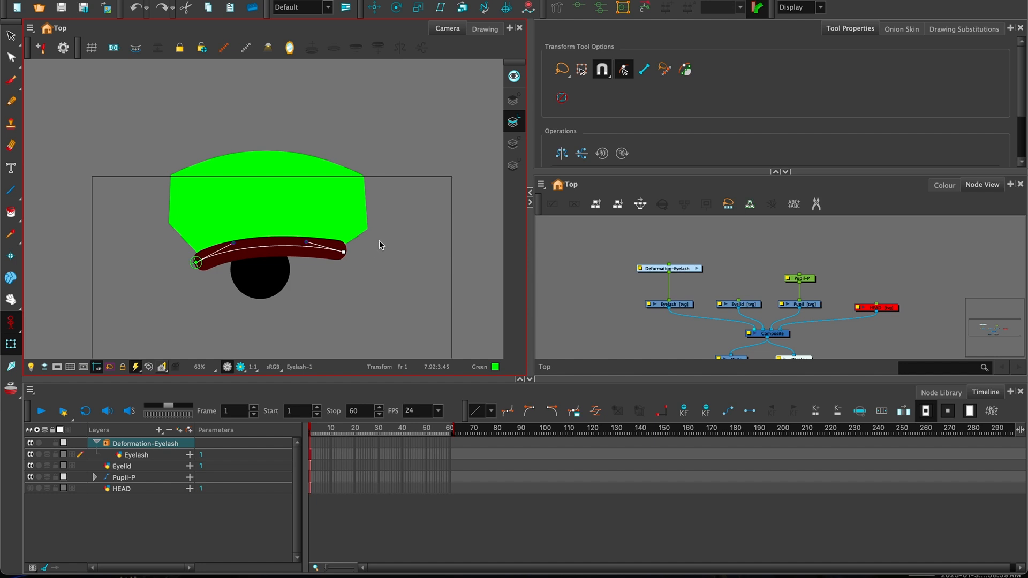
left_click_drag(325, 242, 345, 229)
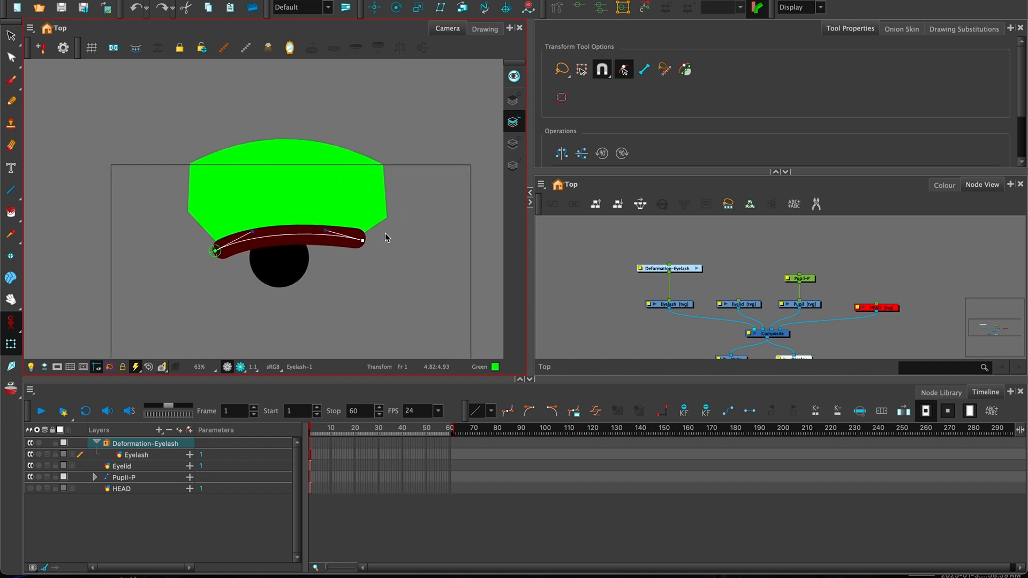
key("2")
key("2")
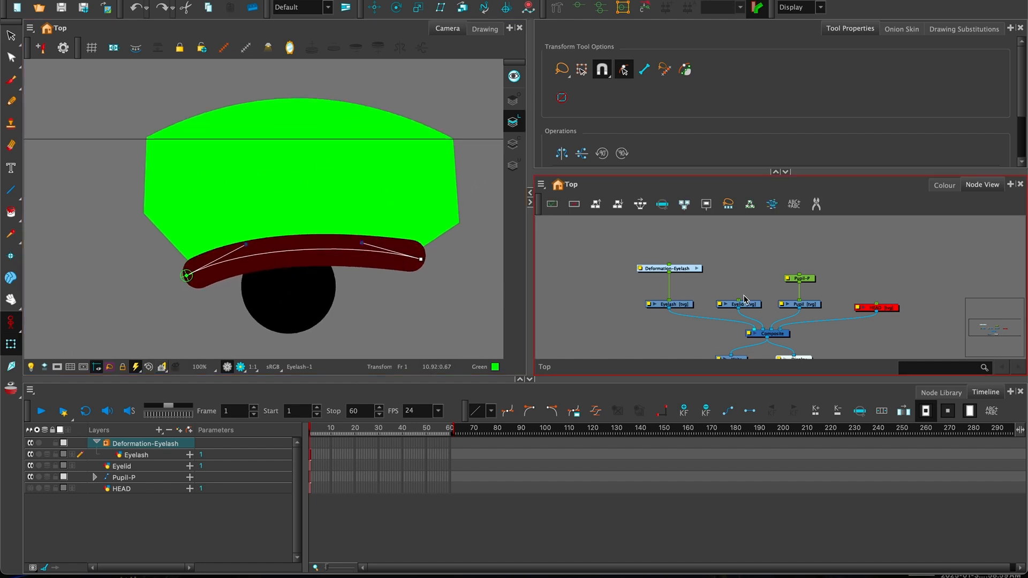
left_click_drag(739, 300, 674, 273)
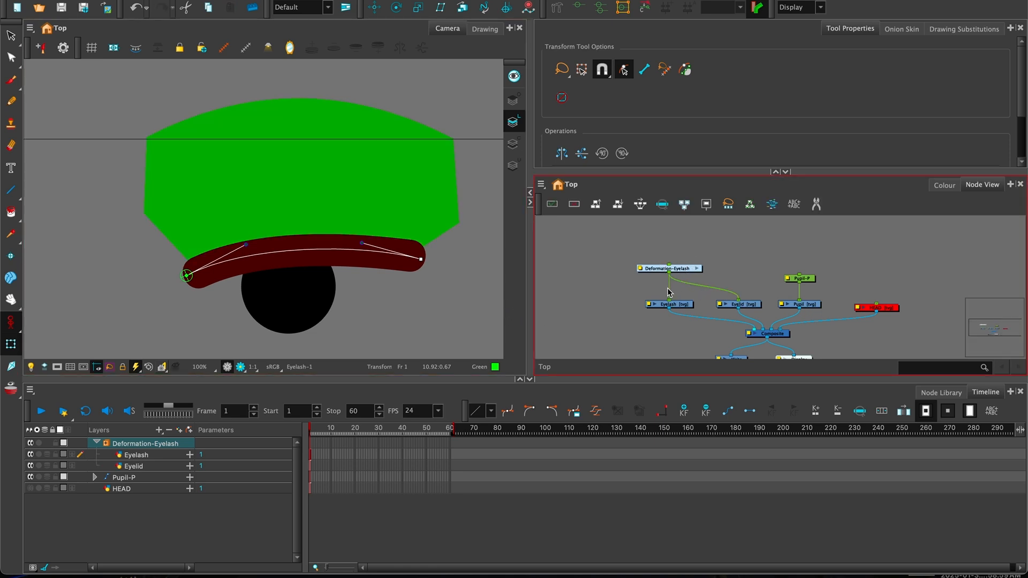
- Tidy the Deformation-Eyelash node and test-bend to confirm eyelid and eyelash move together
left_click_drag(683, 273, 679, 261)
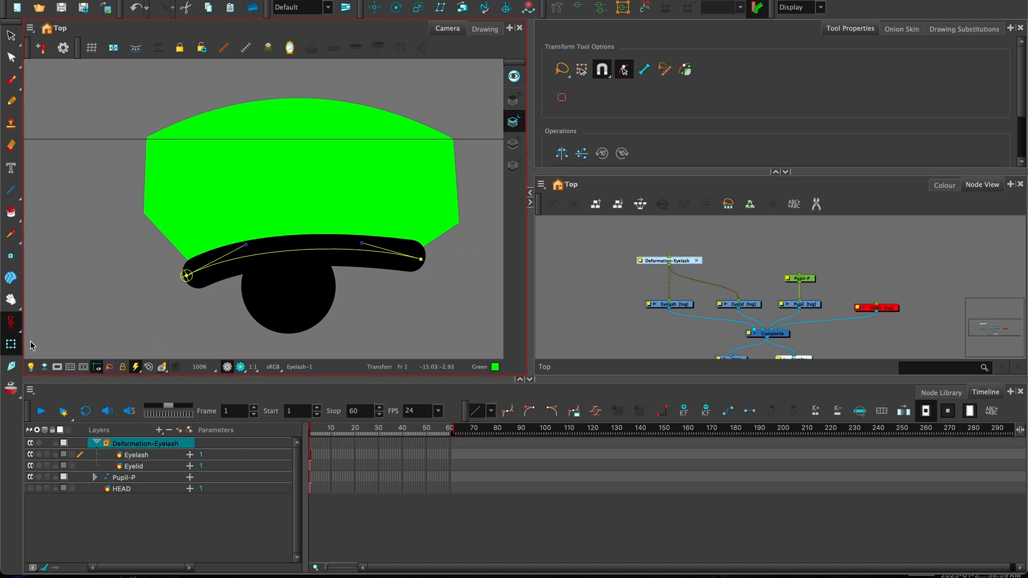
left_click_drag(421, 257, 407, 211)
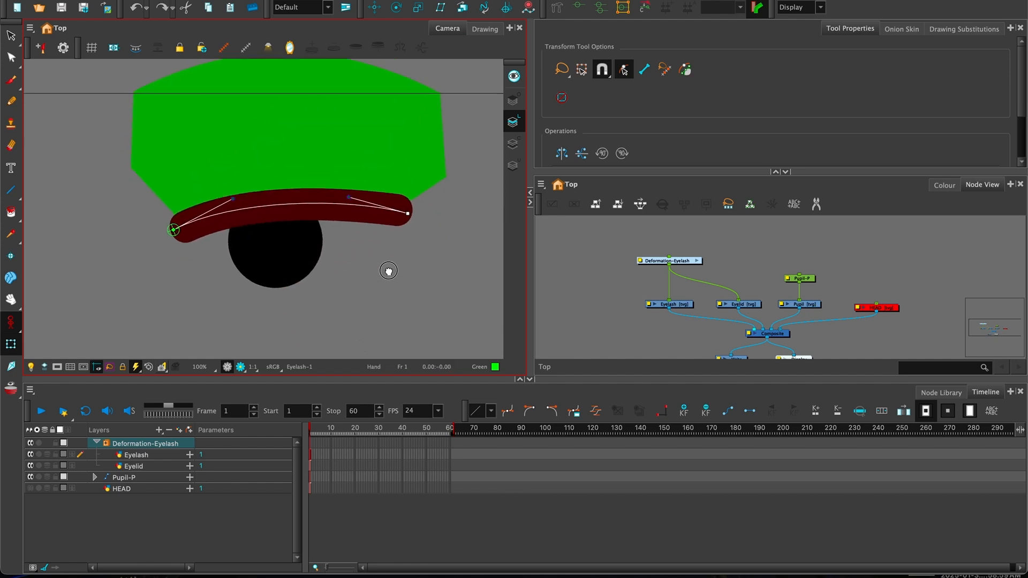
- Bend the eyelash and eyelid downward by dragging the deformer handles
left_click_drag(348, 195, 332, 259)
left_click_drag(232, 196, 239, 294)
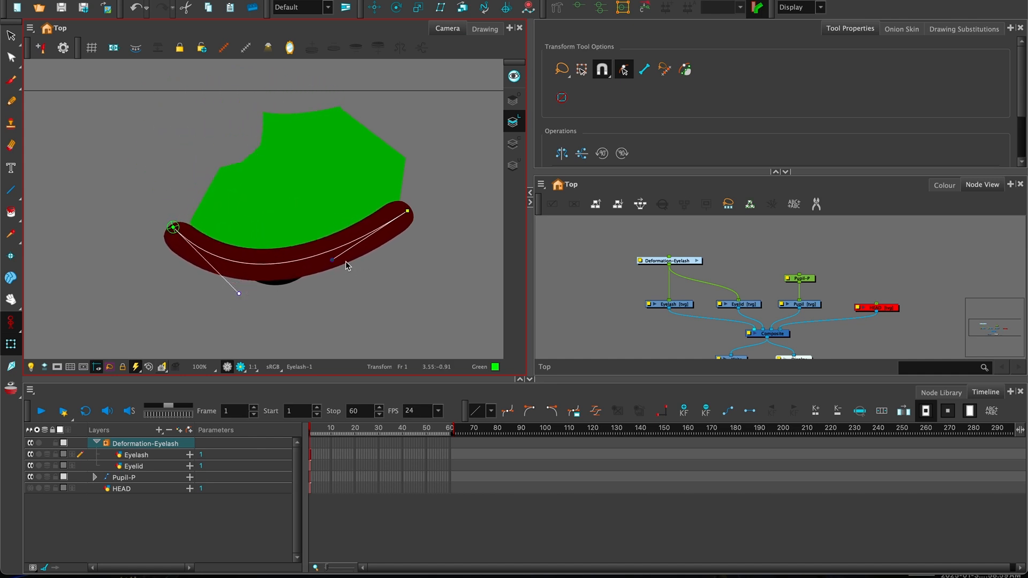
left_click_drag(334, 261, 328, 294)
left_click_drag(407, 211, 398, 234)
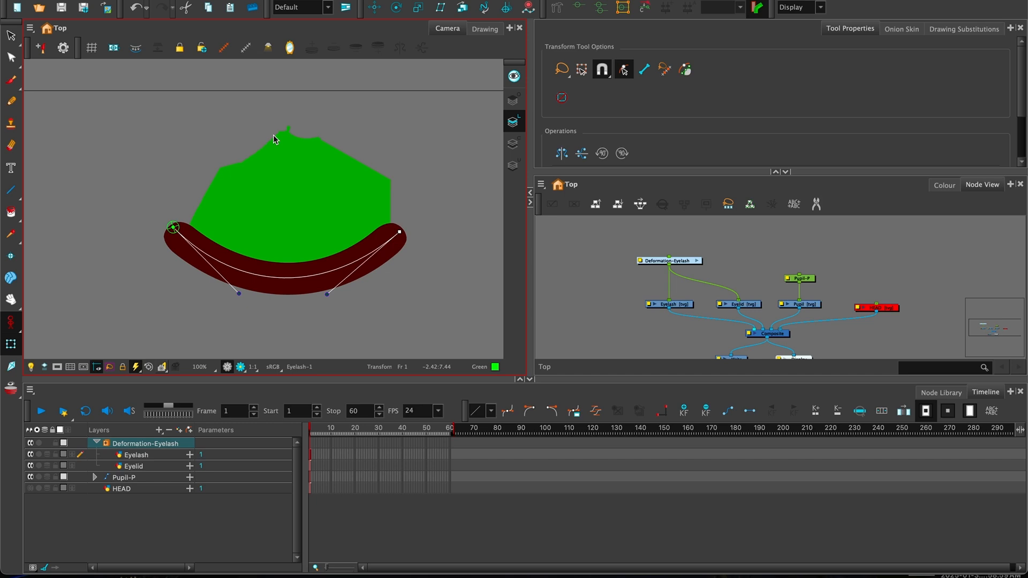
- Enable the HEAD layer so the green head shows again
left_click(818, 298)
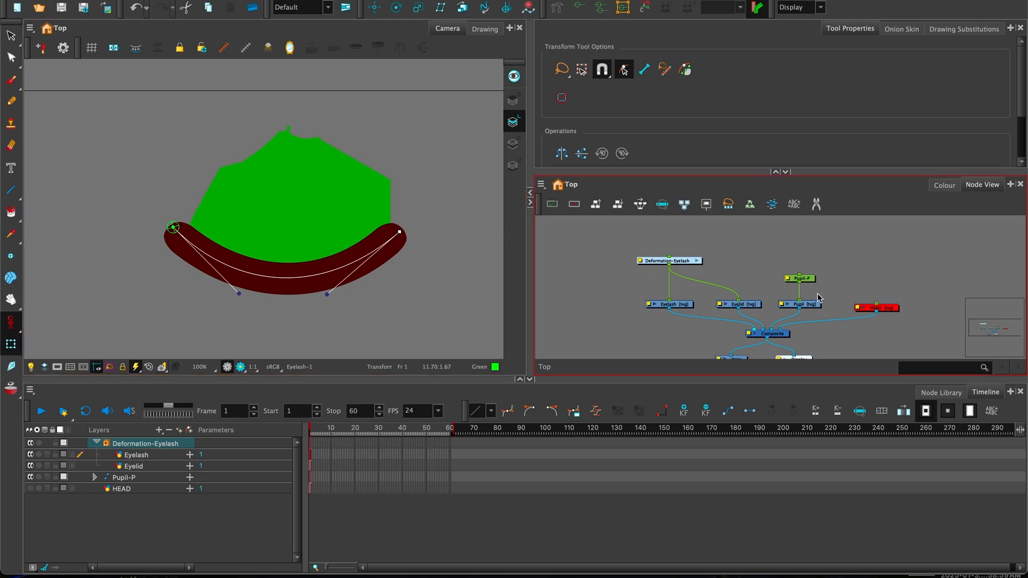
left_click(882, 310)
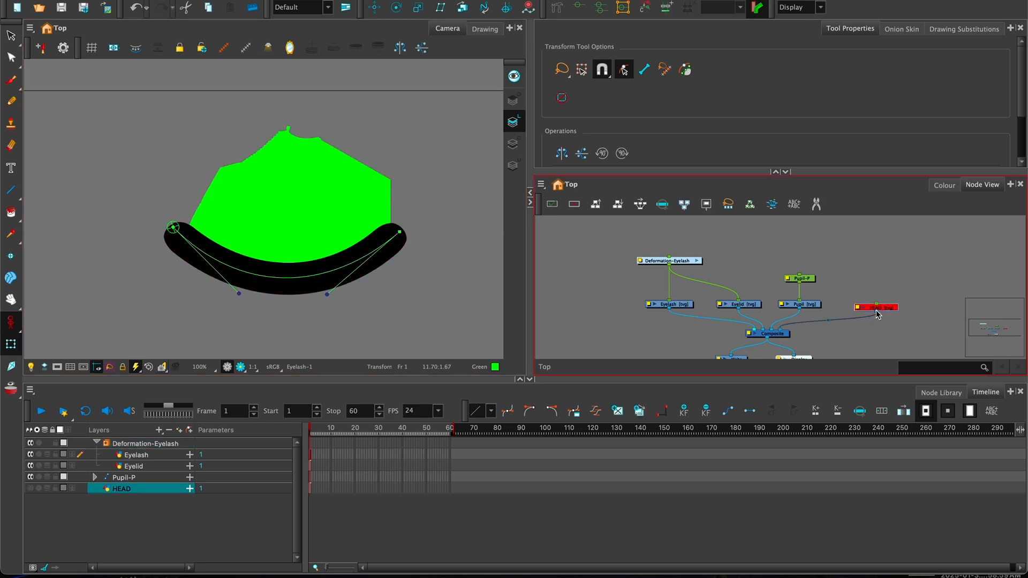
left_click(31, 489)
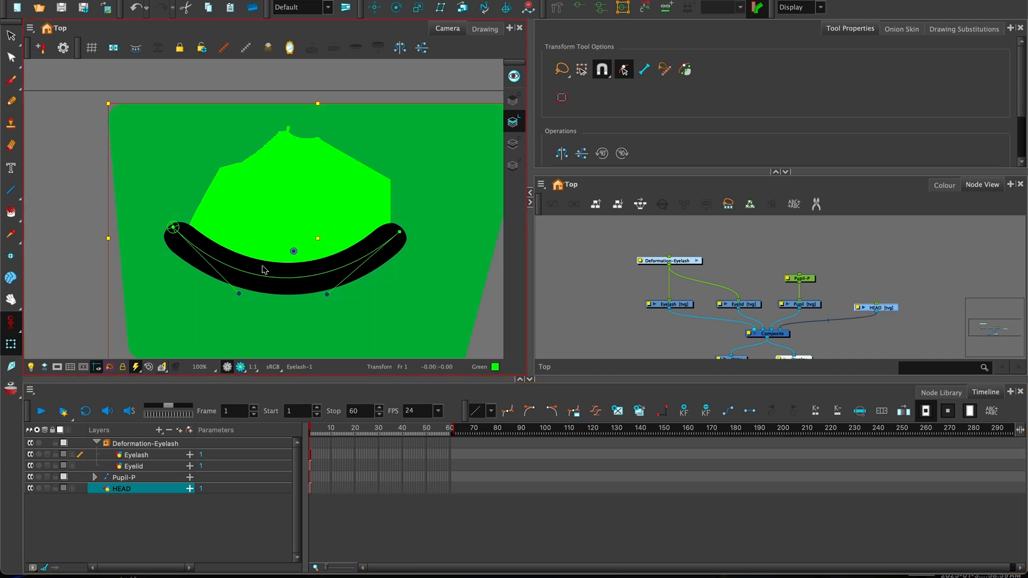
left_click(114, 222)
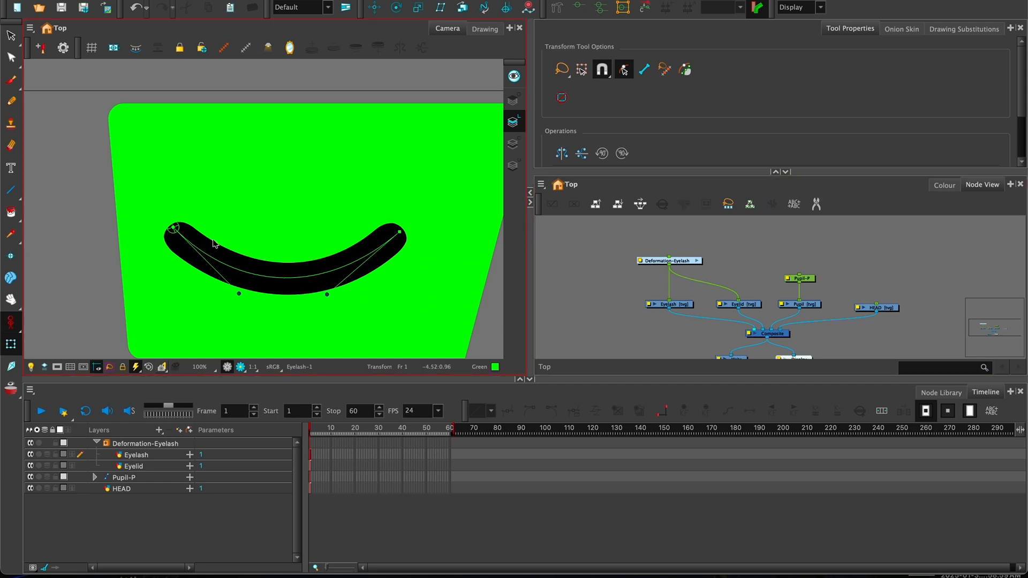
- Select Deformation-Eyelash and use Reset Current Keyframe to restore the eyelash's original shape
left_click(677, 264)
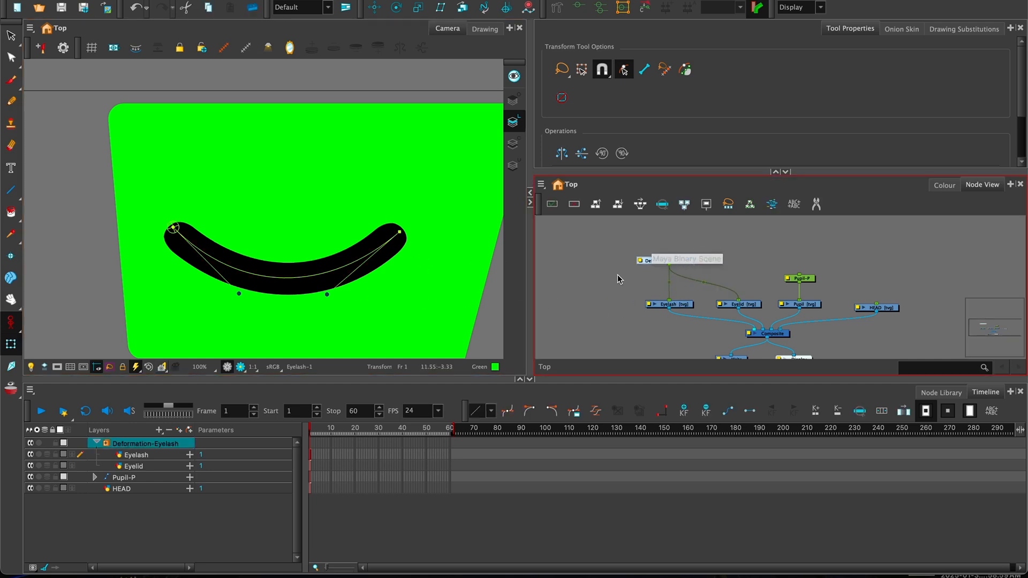
left_click(619, 279)
left_click(677, 262)
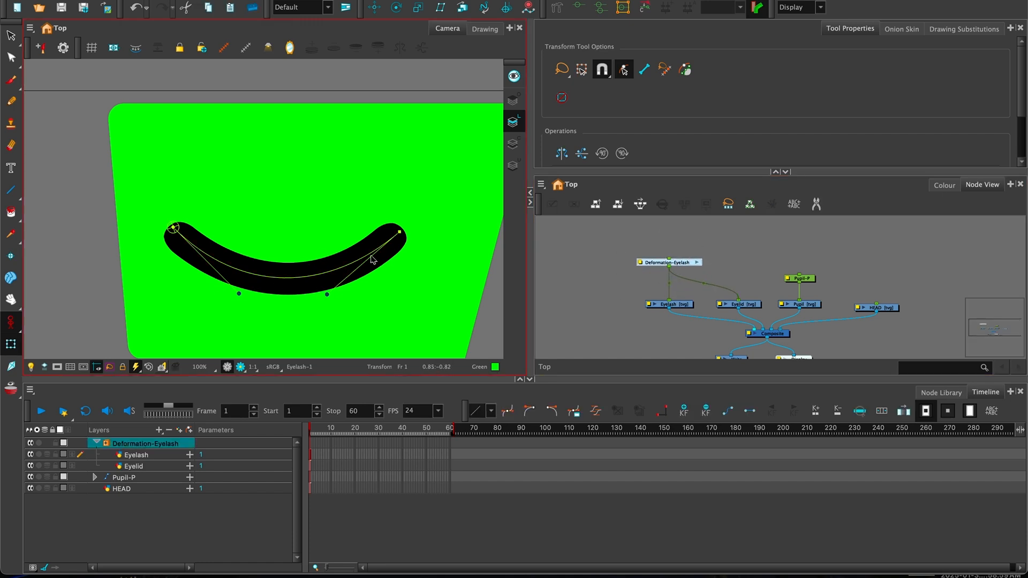
left_click(644, 11)
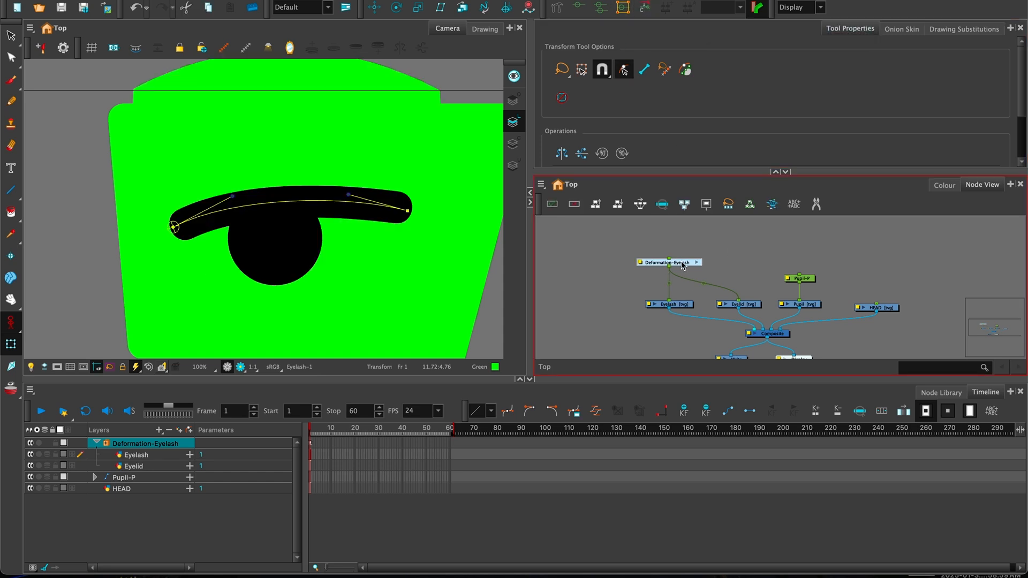
left_click_drag(697, 290, 689, 289)
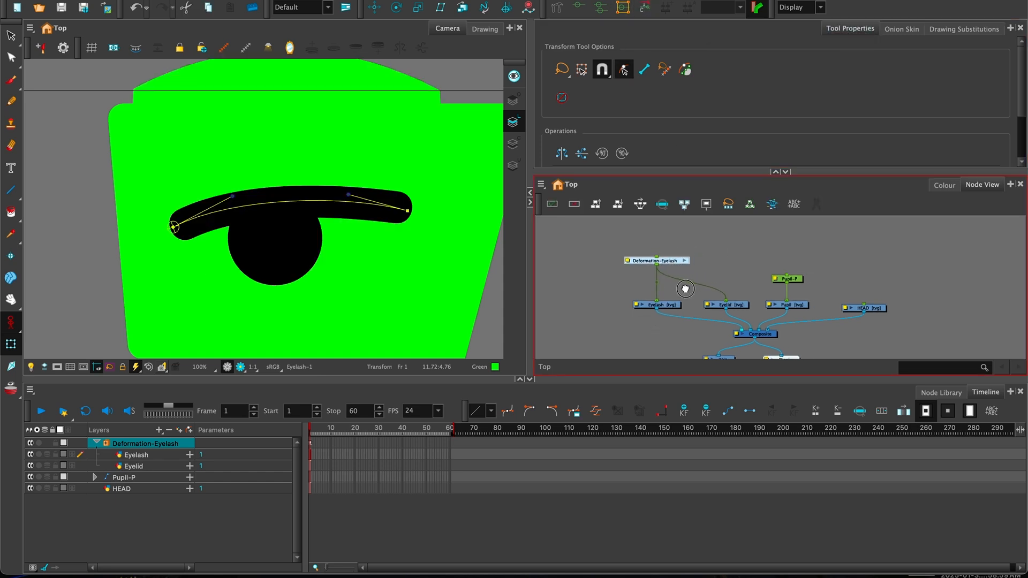
scroll(657, 298, "down", 2)
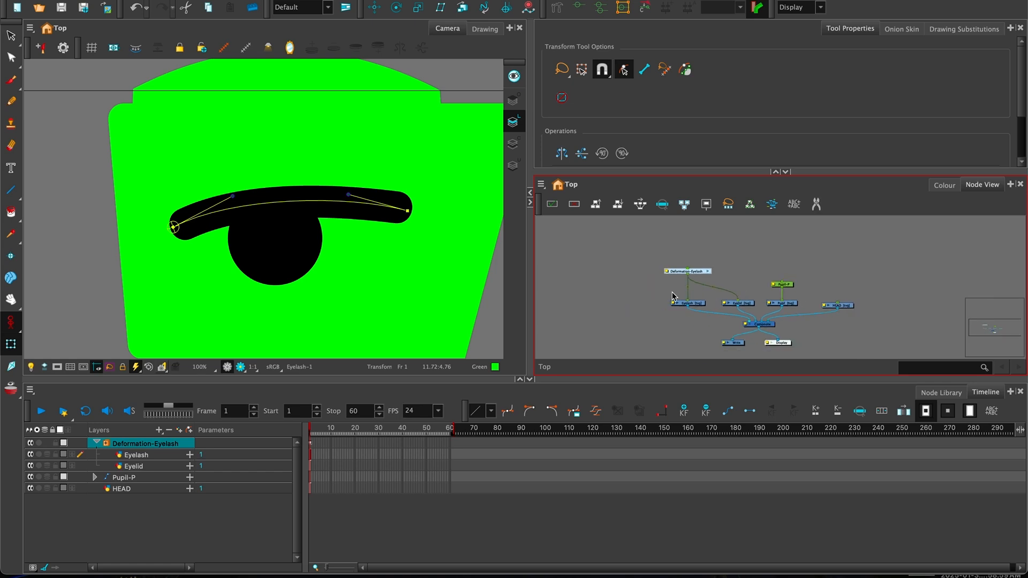
left_click_drag(733, 290, 669, 284)
left_click_drag(756, 284, 757, 281)
left_click(651, 280)
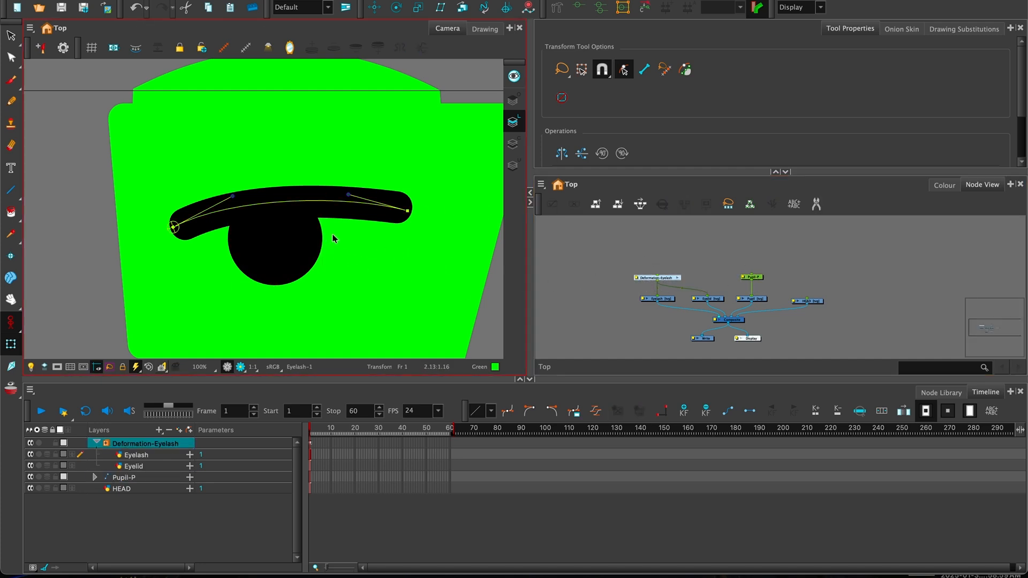
- Try bending the eyelash, undo it, and bring the Deformation-Eyelash node into view
left_click_drag(406, 212, 385, 246)
key("super+z")
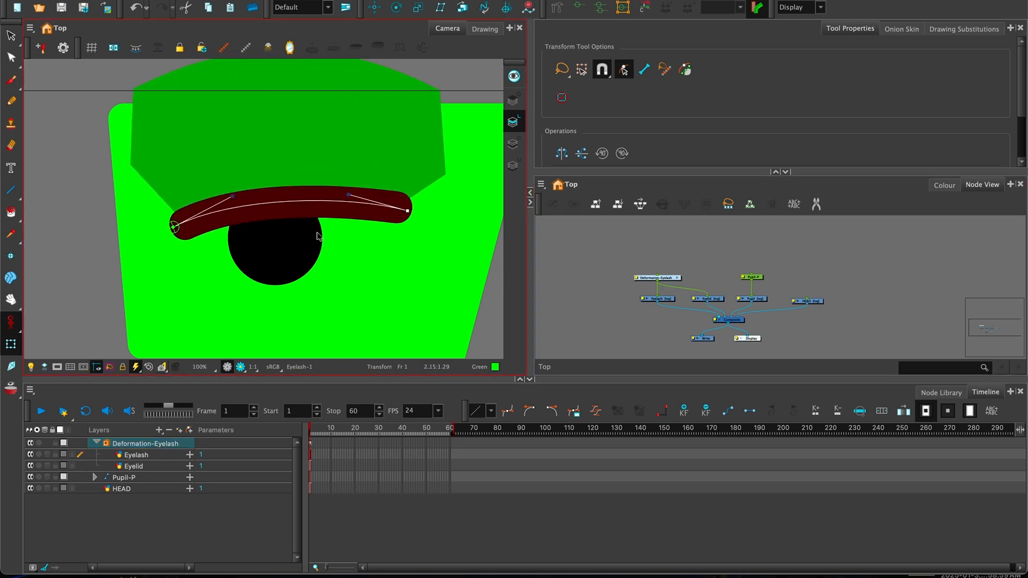
left_click_drag(322, 227, 328, 220)
key("2")
key("2")
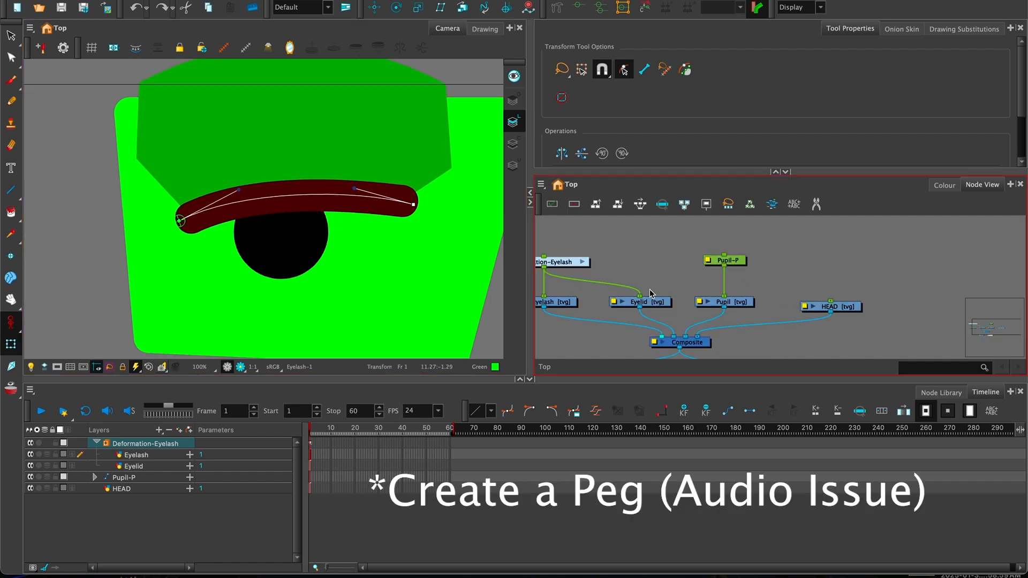
left_click_drag(608, 283, 704, 281)
- Add the Deformation-Eyelash-P peg above Deformation-Eyelash with Ctrl+P and check its Layer Properties
left_click(691, 277)
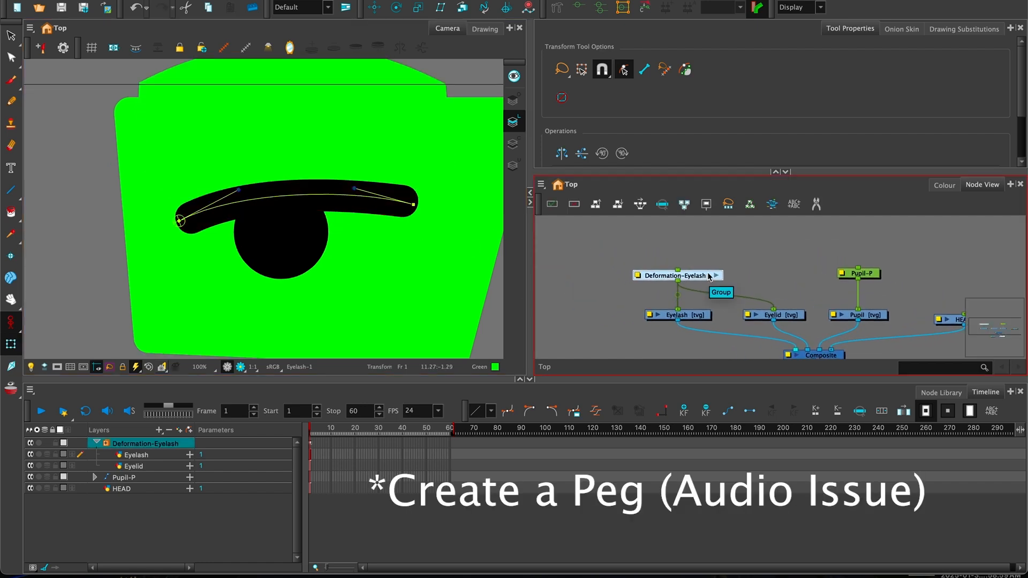
key("Return")
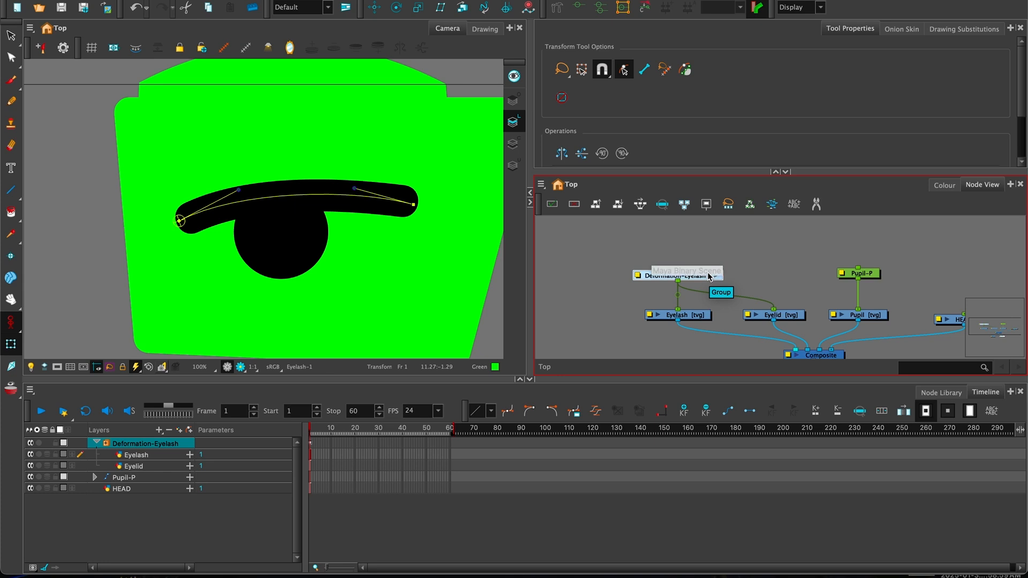
key("ctrl+p")
left_click_drag(712, 241, 694, 265)
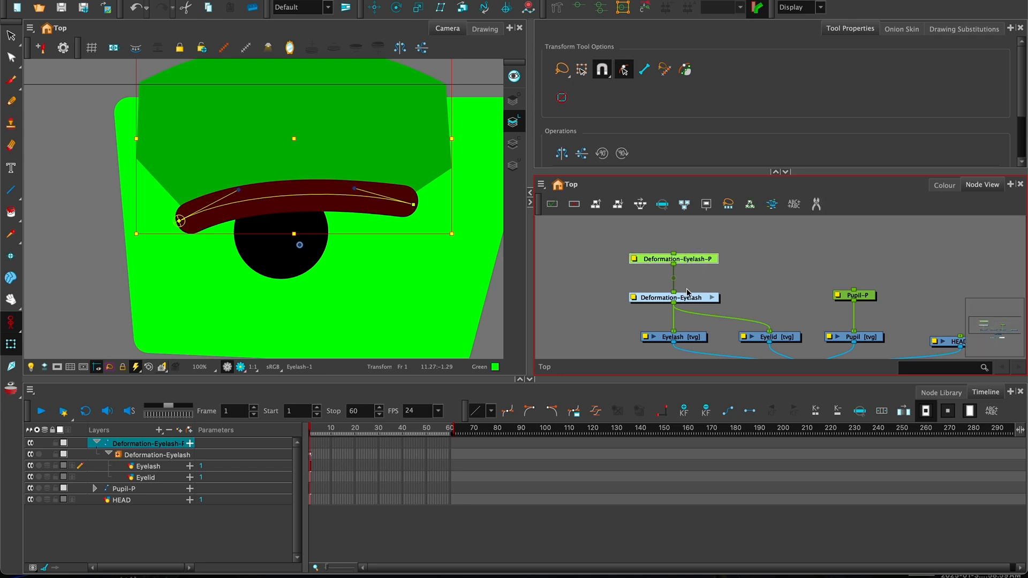
left_click(633, 260)
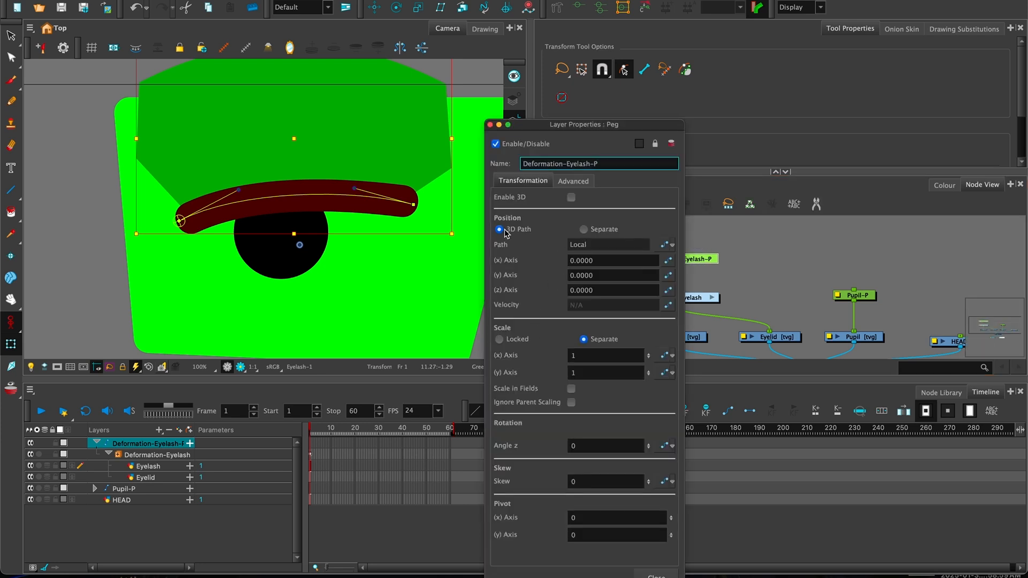
left_click(657, 574)
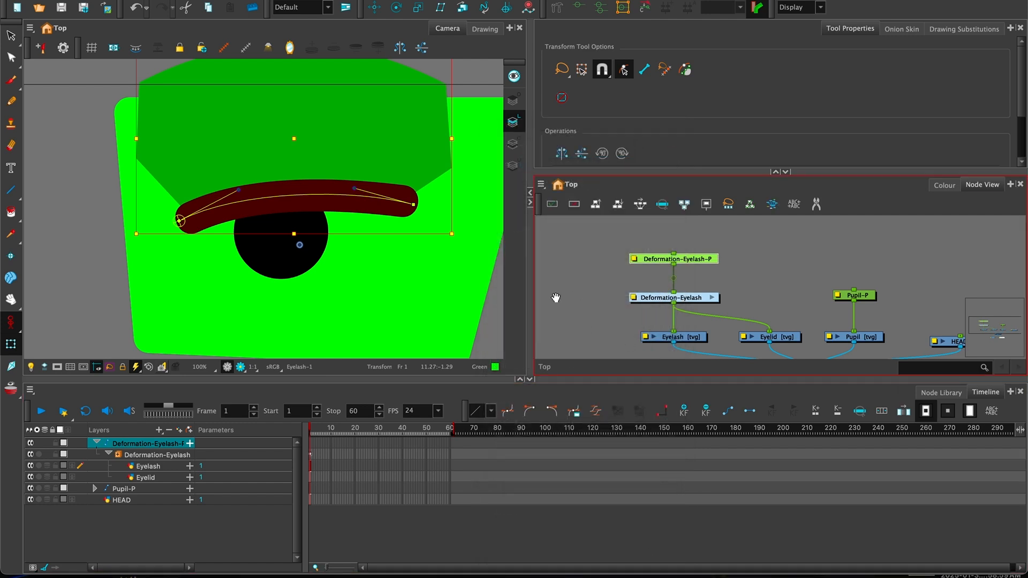
- Rotate the eyelash around Deformation-Eyelash-P's pivot, then drag the pivot lower toward the pupil
left_click_drag(396, 280, 377, 294)
left_click_drag(694, 261, 694, 264)
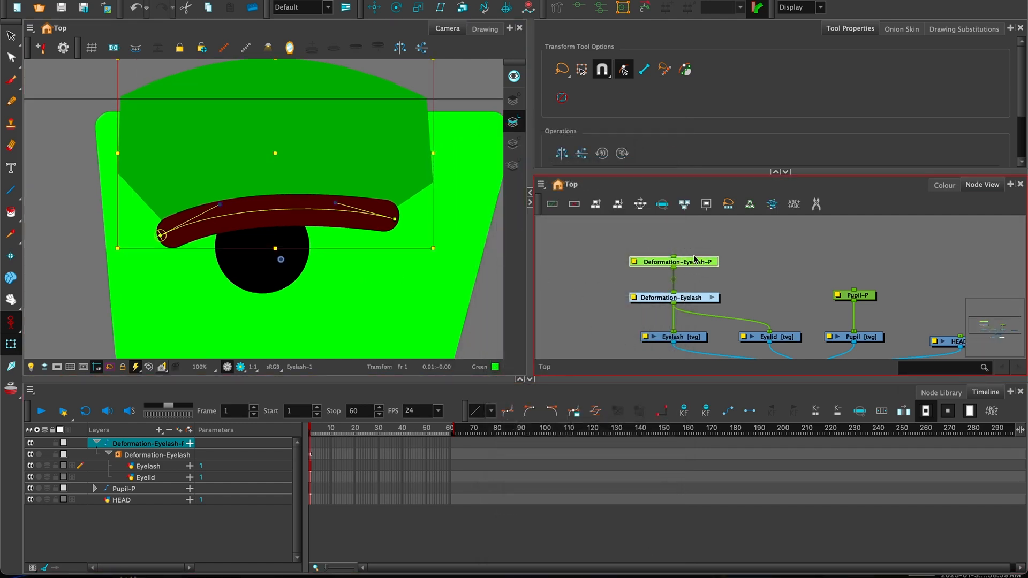
scroll(397, 240, "down", 2)
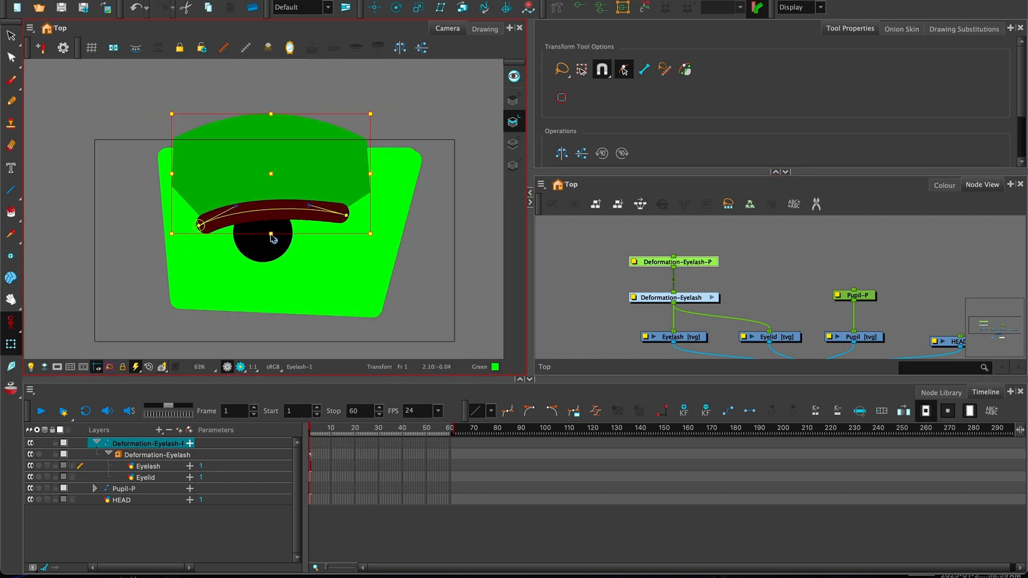
left_click_drag(312, 182, 325, 193)
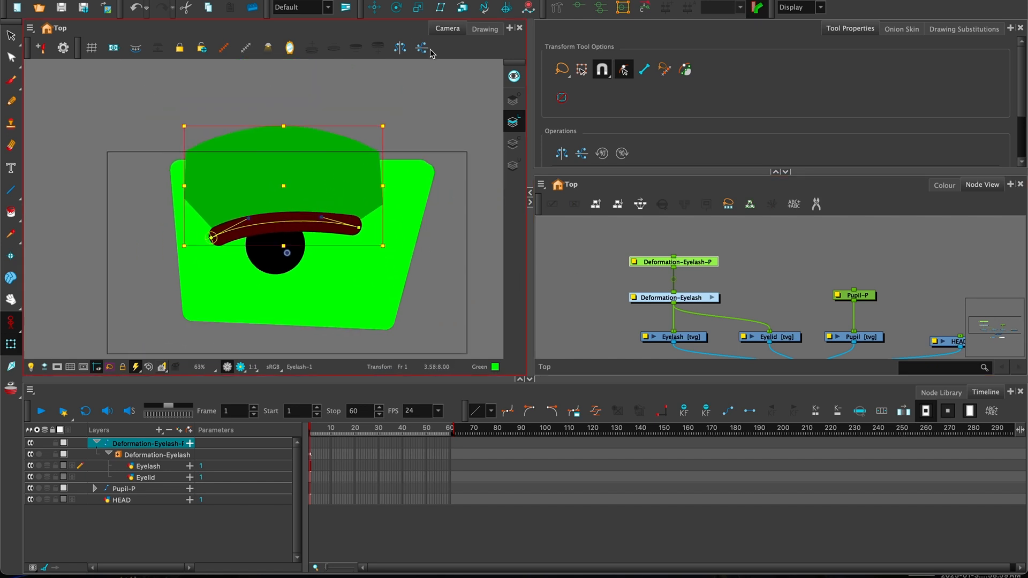
left_click(397, 9)
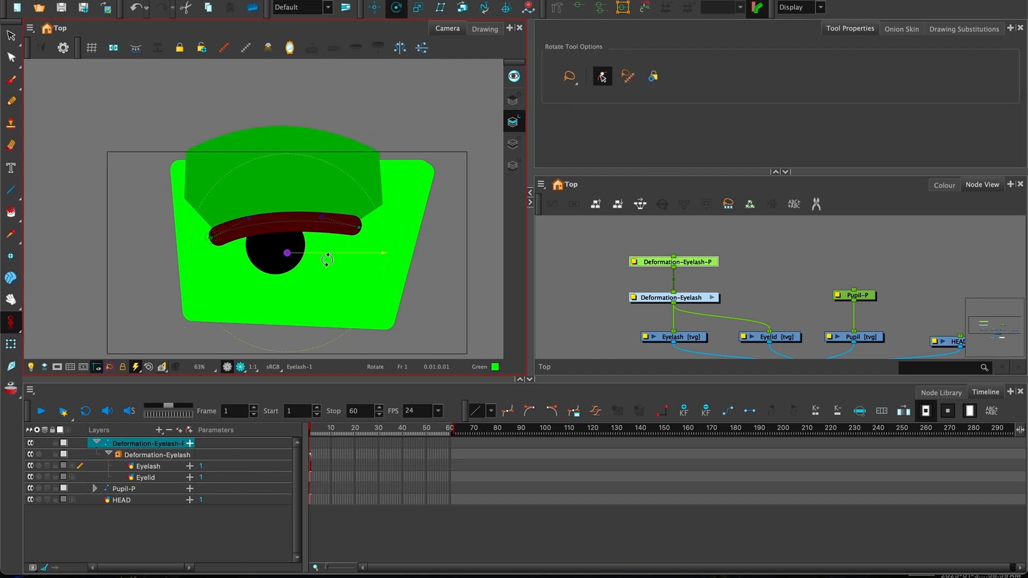
left_click_drag(333, 236, 213, 236)
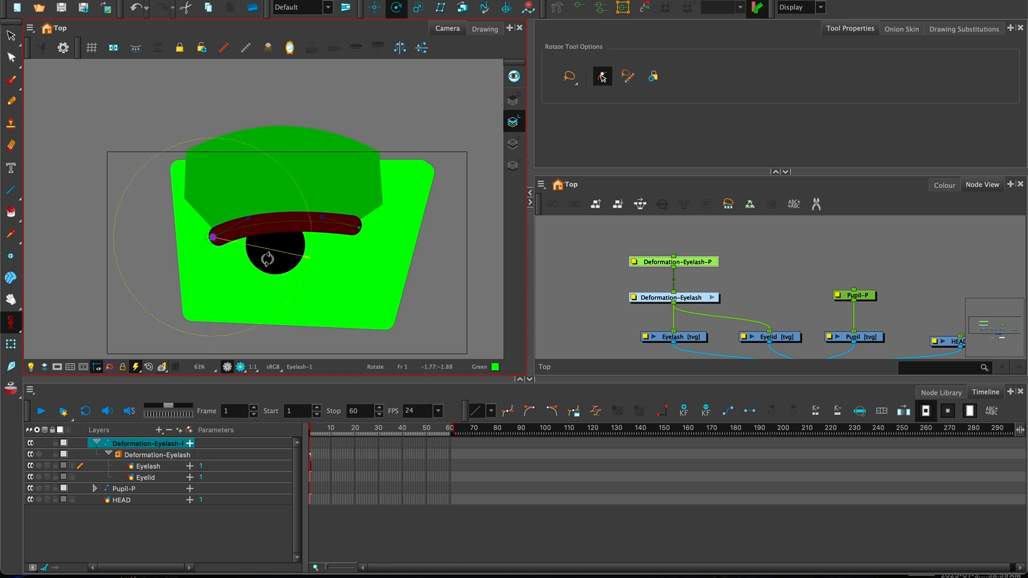
mouse_move(213, 236)
left_mouse_down()
mouse_move(216, 223)
mouse_move(216, 241)
left_mouse_up()
left_click(11, 344)
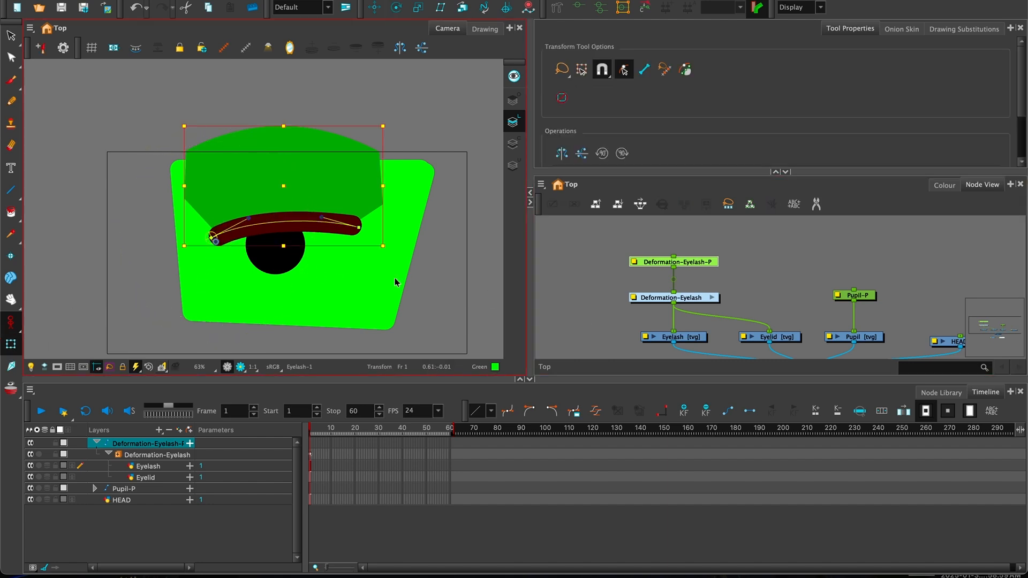
- At 125% zoom, drag the Pupil-P peg so the pupil sits slightly left and lower
scroll(350, 285, "up", 3)
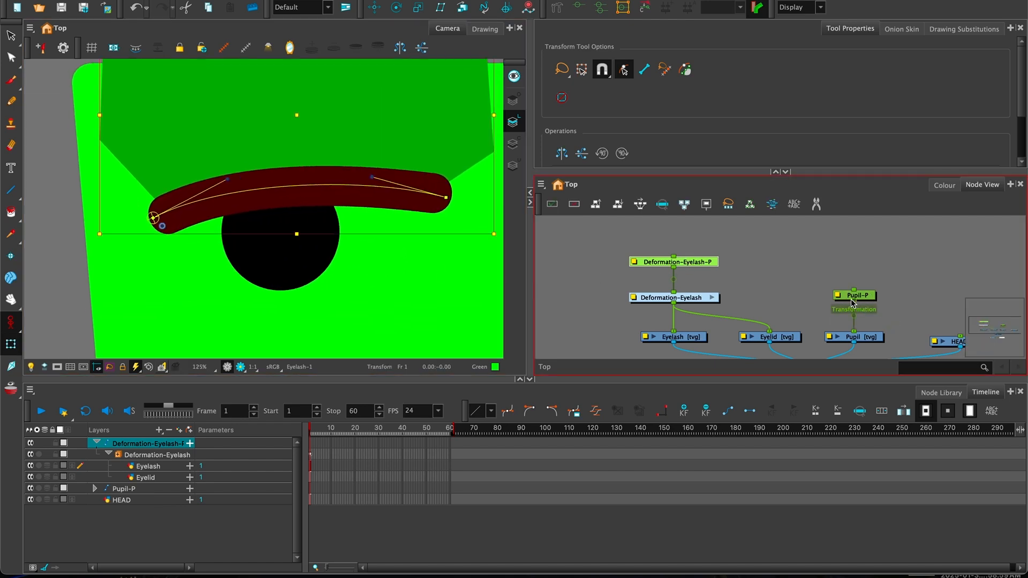
left_click(863, 296)
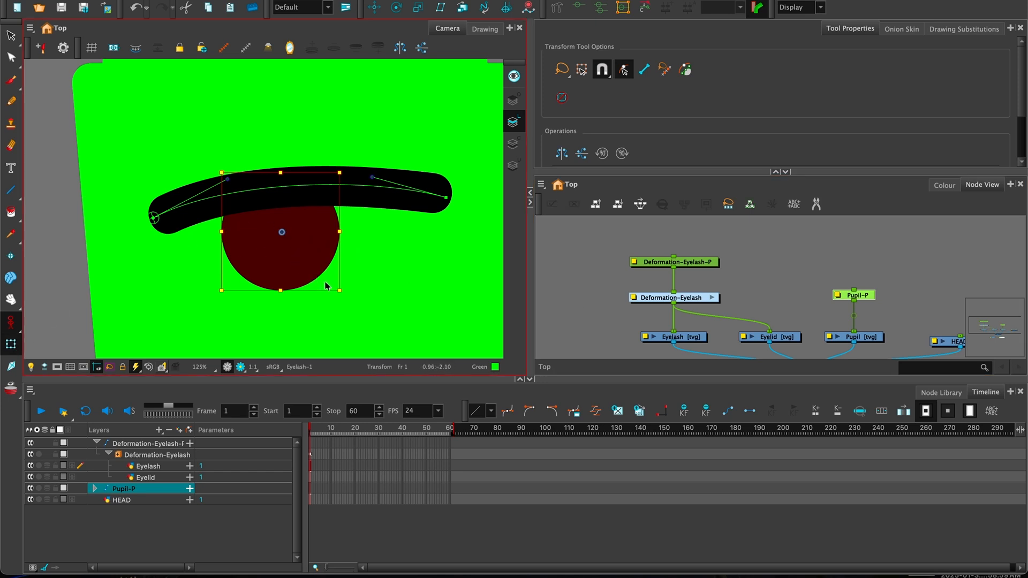
mouse_move(299, 232)
left_mouse_down()
mouse_move(203, 269)
mouse_move(387, 252)
mouse_move(352, 231)
mouse_move(273, 239)
mouse_move(339, 223)
mouse_move(338, 231)
mouse_move(281, 232)
left_mouse_up()
left_click_drag(354, 268, 396, 286)
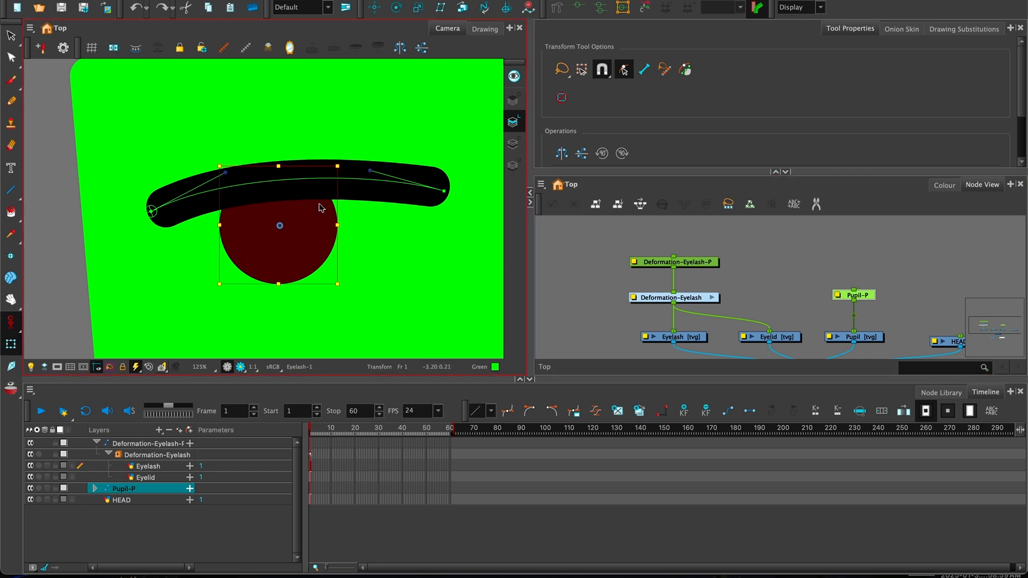
left_click(862, 338)
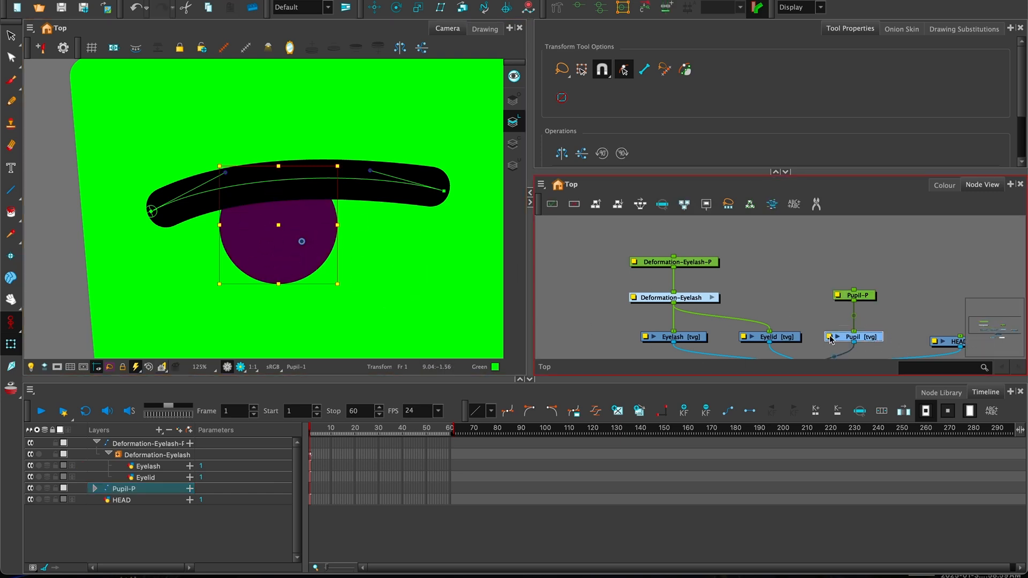
left_click(861, 297)
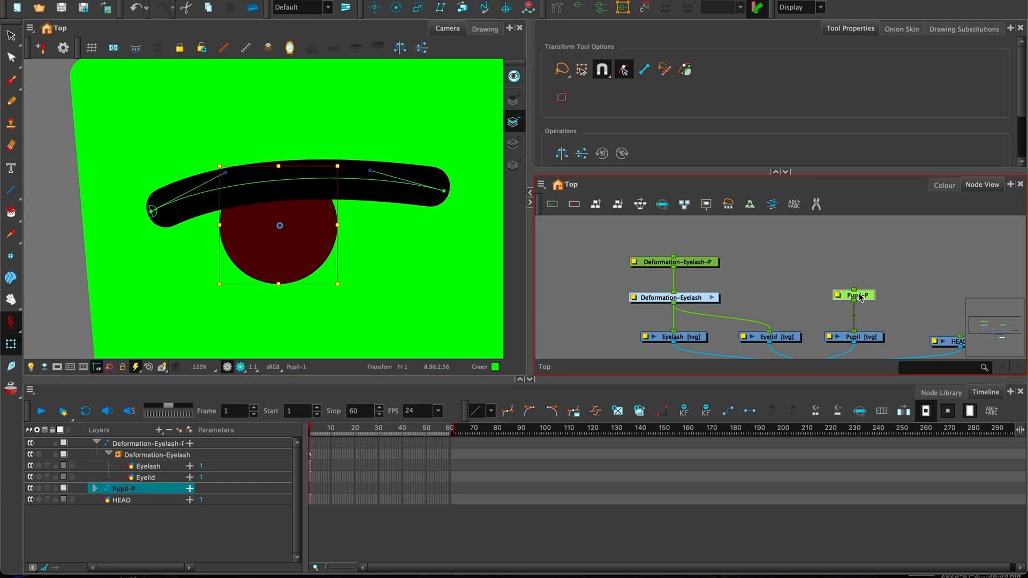
left_click_drag(858, 294, 858, 294)
left_click(670, 298)
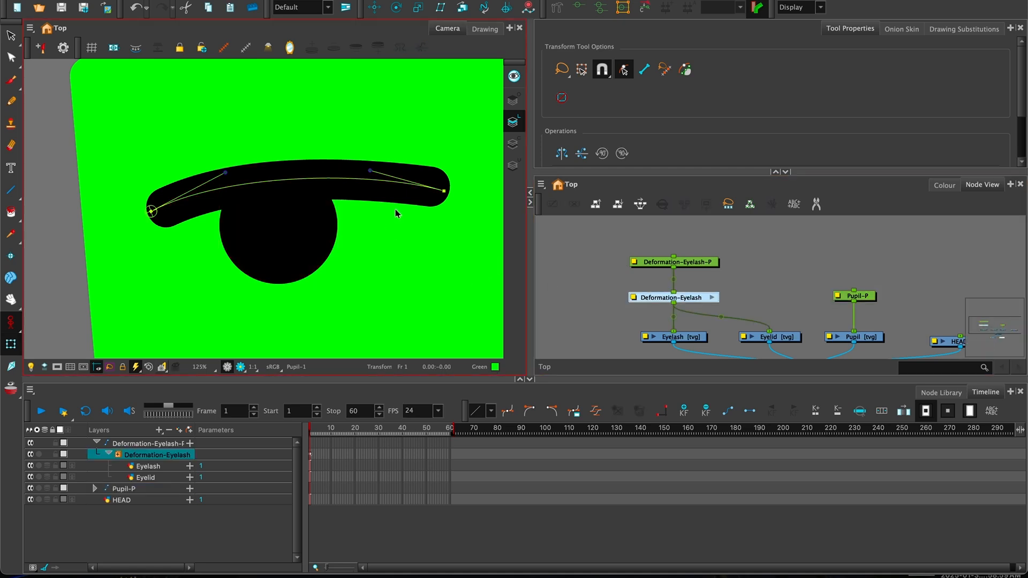
- Test bending the eyelash points and moving Deformation-Eyelash-P, undoing each change
left_click_drag(443, 191, 402, 260)
key("ctrl+z")
left_click_drag(372, 173, 341, 69)
key("ctrl+z")
left_click_drag(442, 193, 426, 208)
key("ctrl+z")
left_click(663, 265)
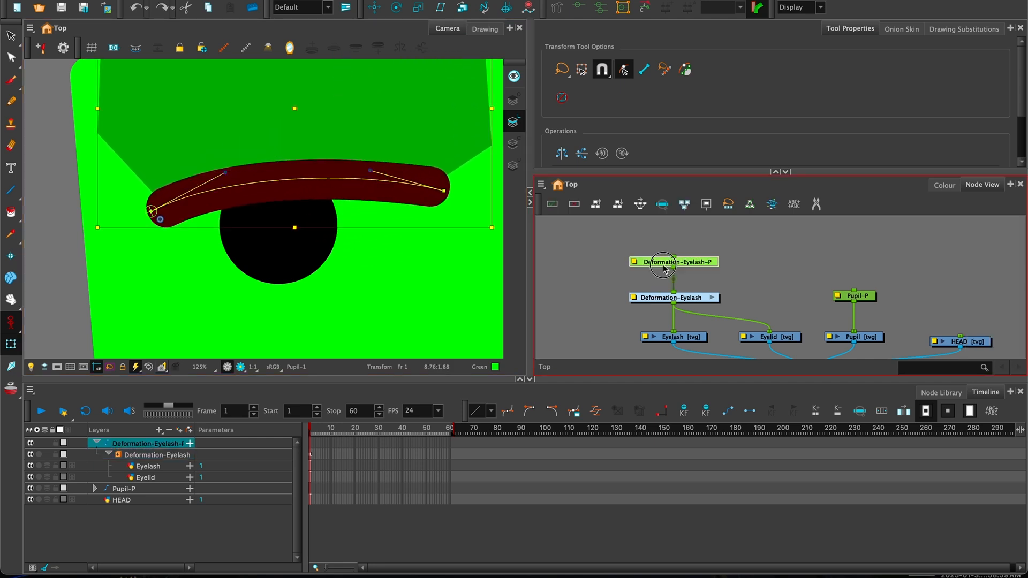
left_click(302, 209)
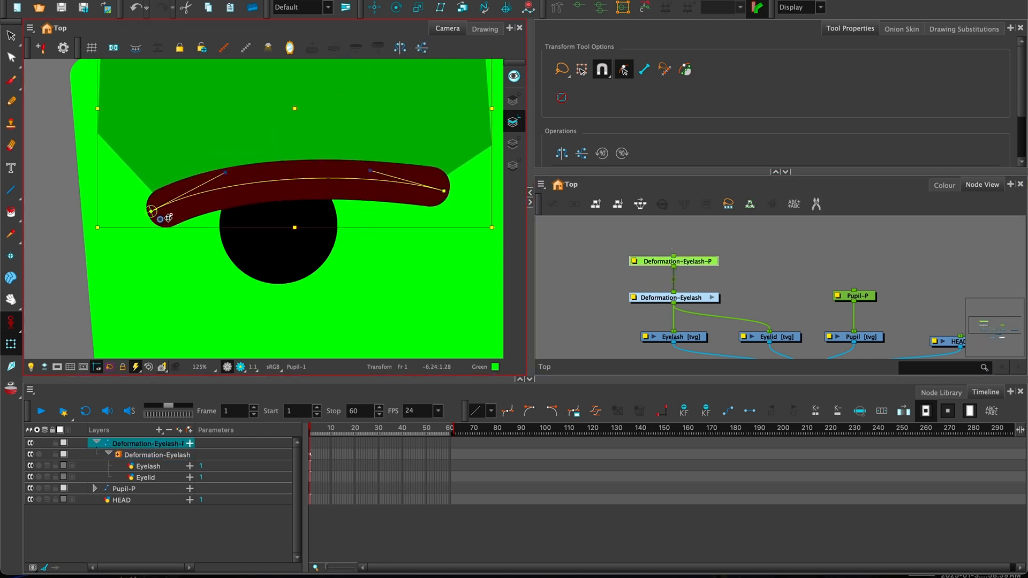
left_click_drag(192, 207, 192, 231)
key("super+z")
- Zoom the canvas out to the whole head and raise Pupil-P level with the eyelash peg
key("space")
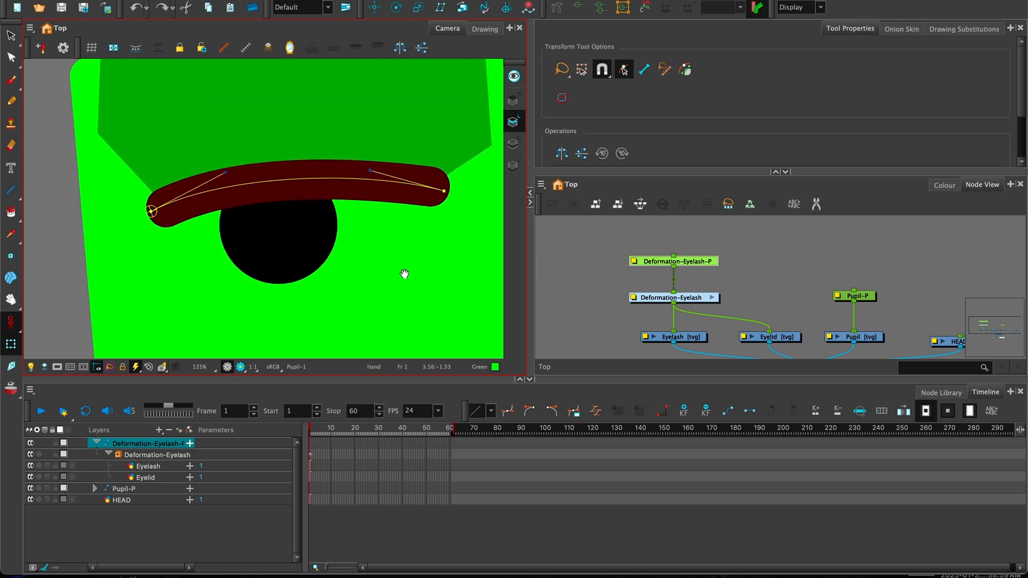
left_click_drag(404, 273, 393, 286)
key("1")
key("1")
key("1")
key("1")
key("space")
left_click_drag(317, 257, 331, 259)
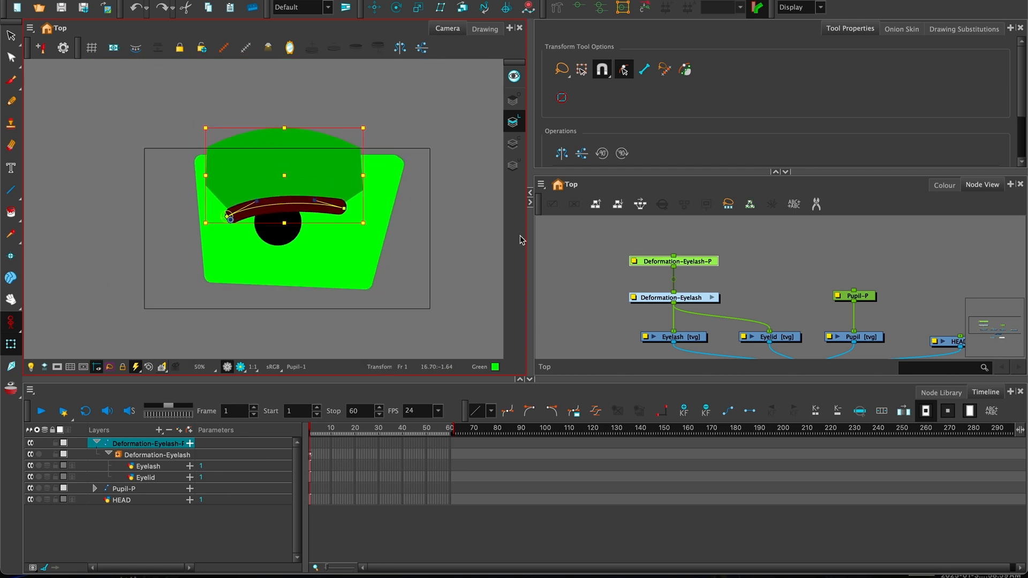
key("space")
left_click_drag(796, 292, 726, 261)
key("1")
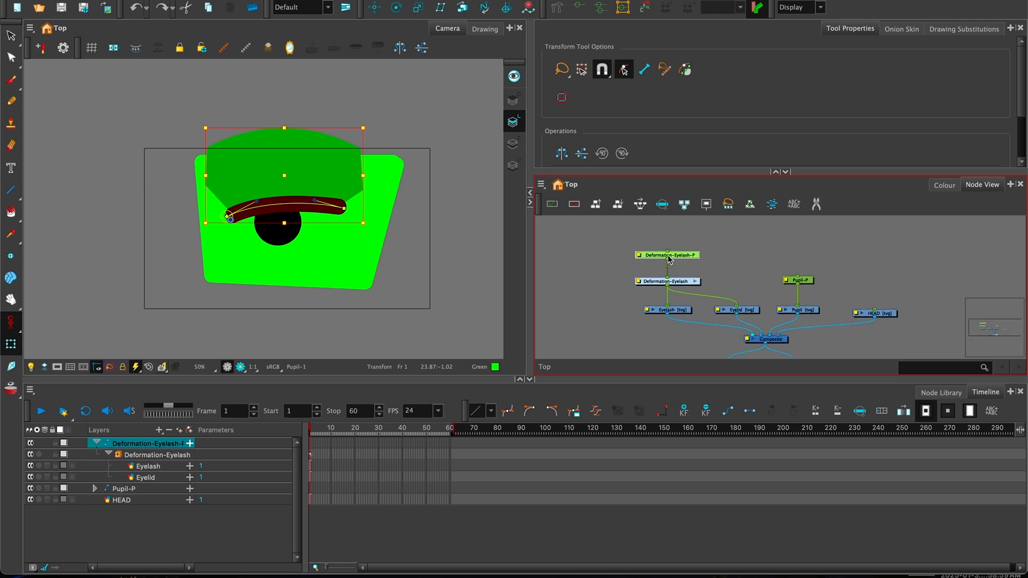
left_click_drag(750, 247, 748, 272)
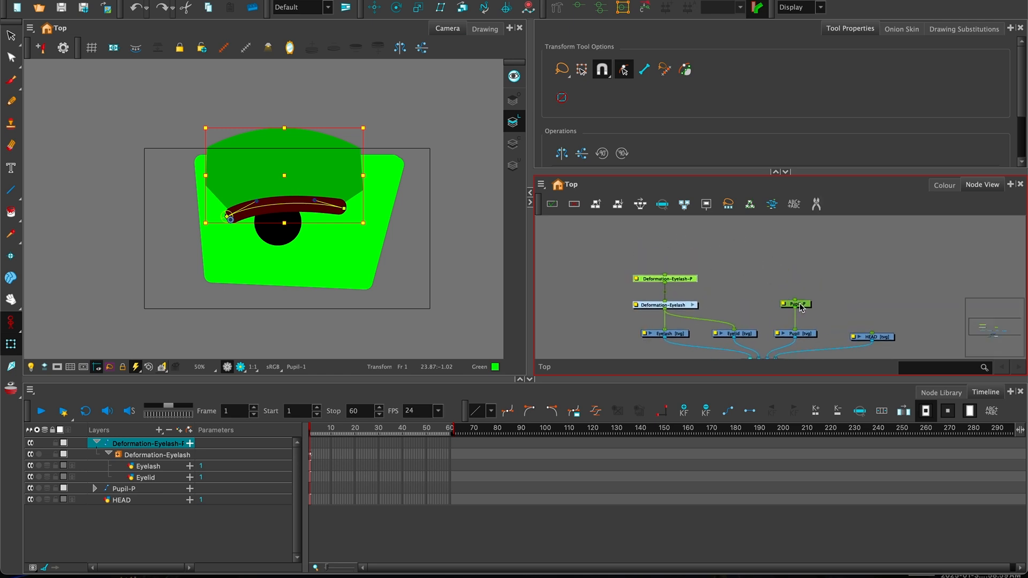
left_click_drag(801, 306, 801, 280)
left_click_drag(638, 274, 865, 290)
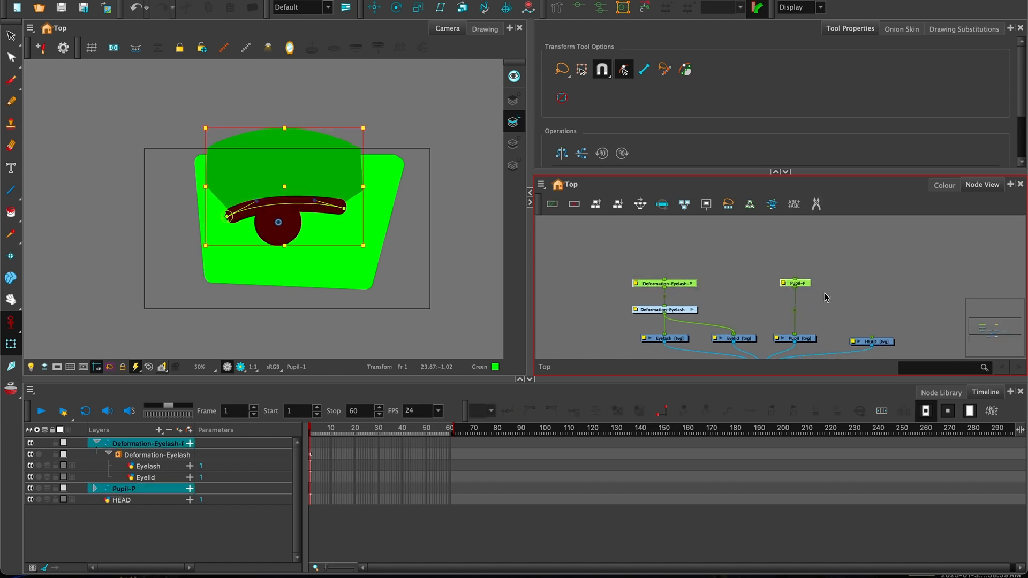
- Add a parent peg over Deformation-Eyelash-P and Pupil-P and rename it F_Eye_Primary_Peg
left_click(650, 263)
left_click_drag(593, 255, 858, 298)
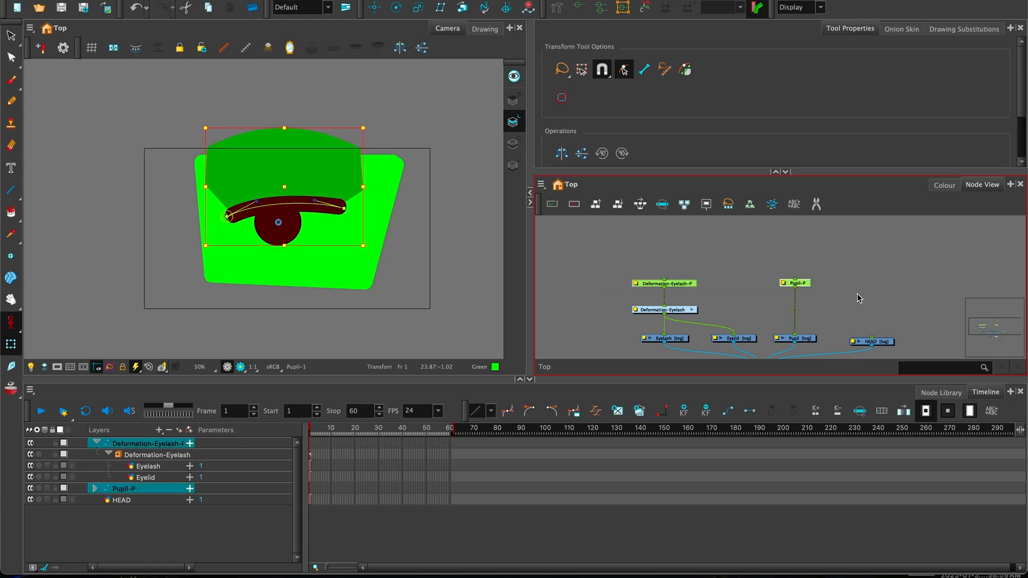
key("ctrl+p")
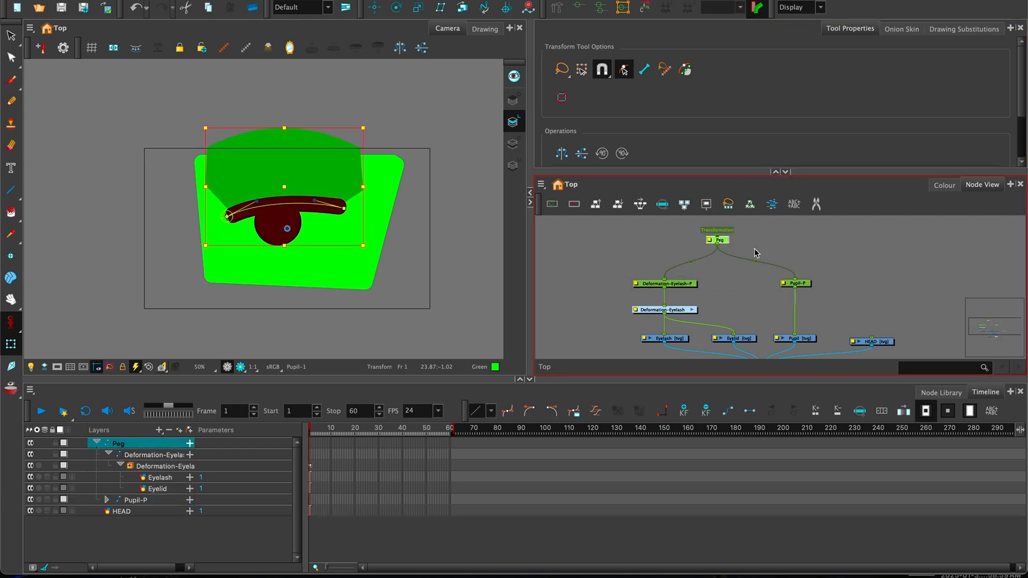
double_click(709, 242)
left_click(584, 229)
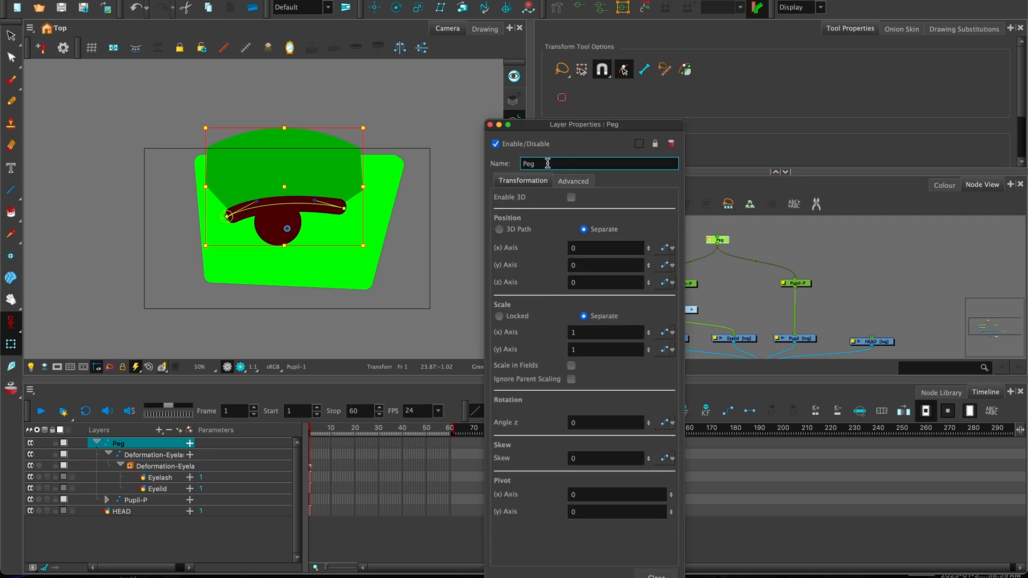
type("Eye_Primary_")
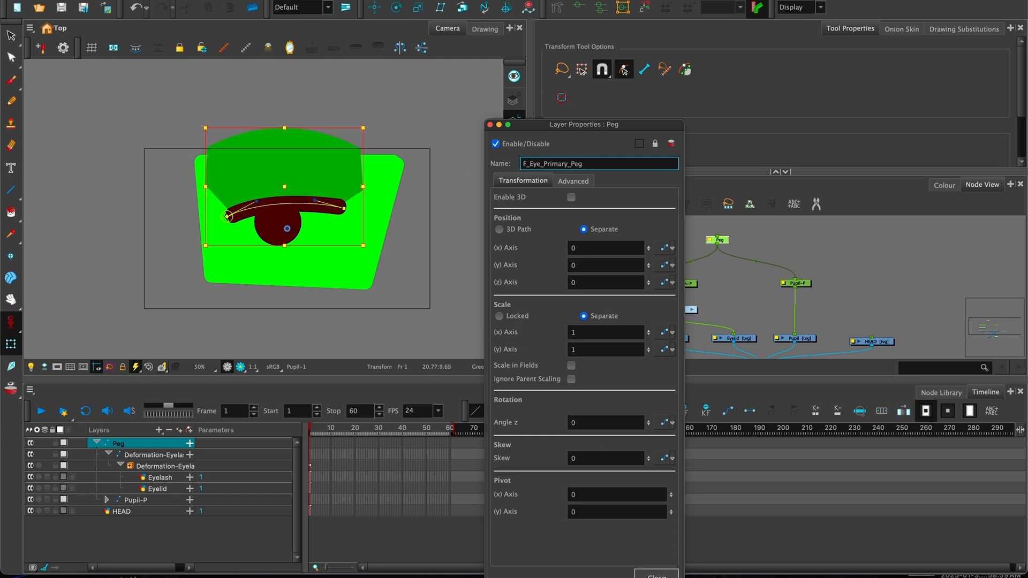
left_click(663, 574)
- Test-move the whole eye with F_Eye_Primary_Peg, undo it, and move the HEAD node aside
left_click(773, 232)
left_click(720, 240)
left_click_drag(296, 177, 325, 178)
key("super+z")
left_click_drag(781, 296, 748, 273)
left_click_drag(852, 323, 905, 330)
left_click_drag(807, 270, 773, 256)
key("2")
key("2")
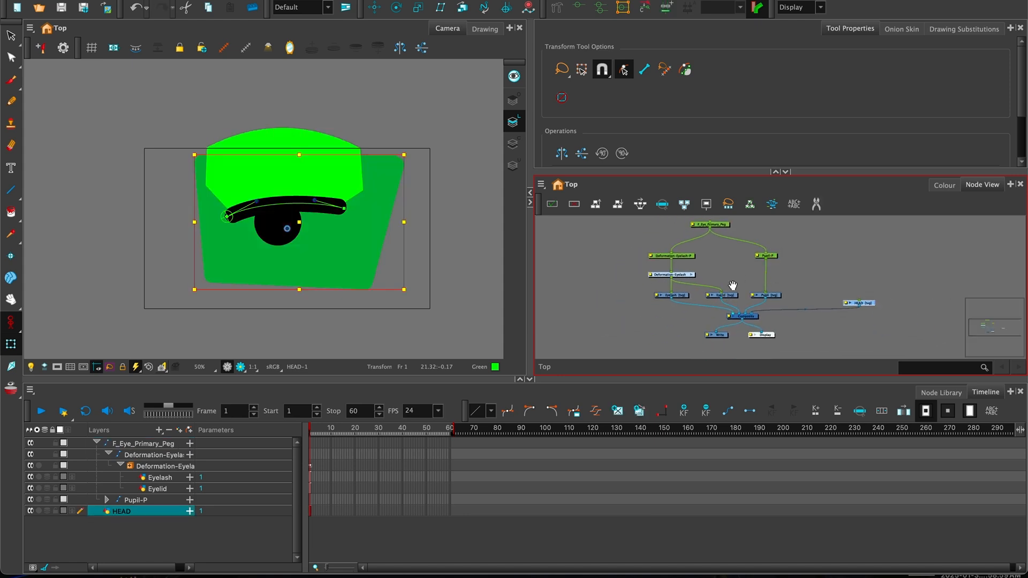
- Add a Composite (Combine) node through the node search with 'com'
scroll(732, 285, "up", 4)
scroll(656, 276, "down", 4)
left_click_drag(675, 263, 673, 254)
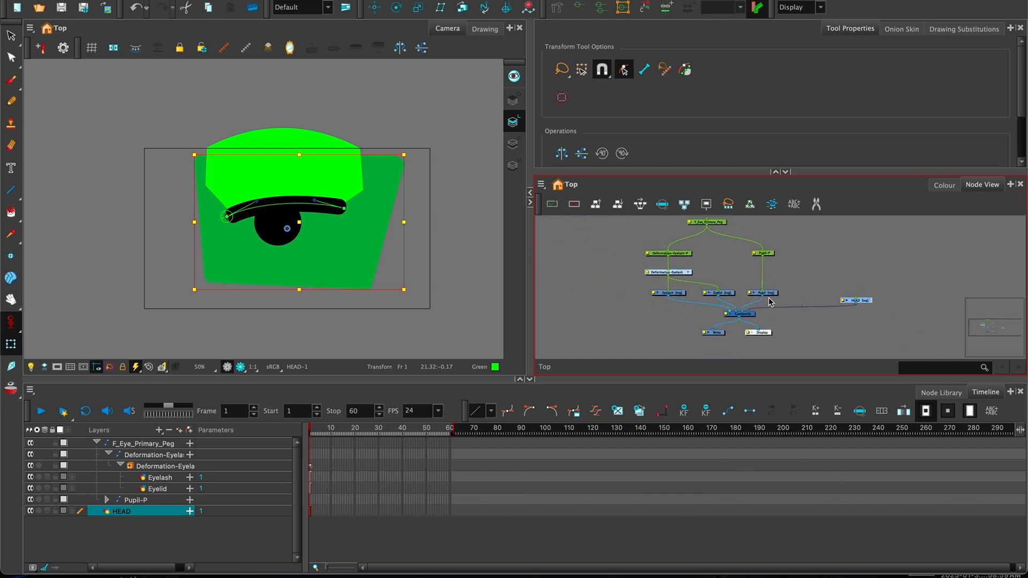
left_click_drag(628, 255, 628, 265)
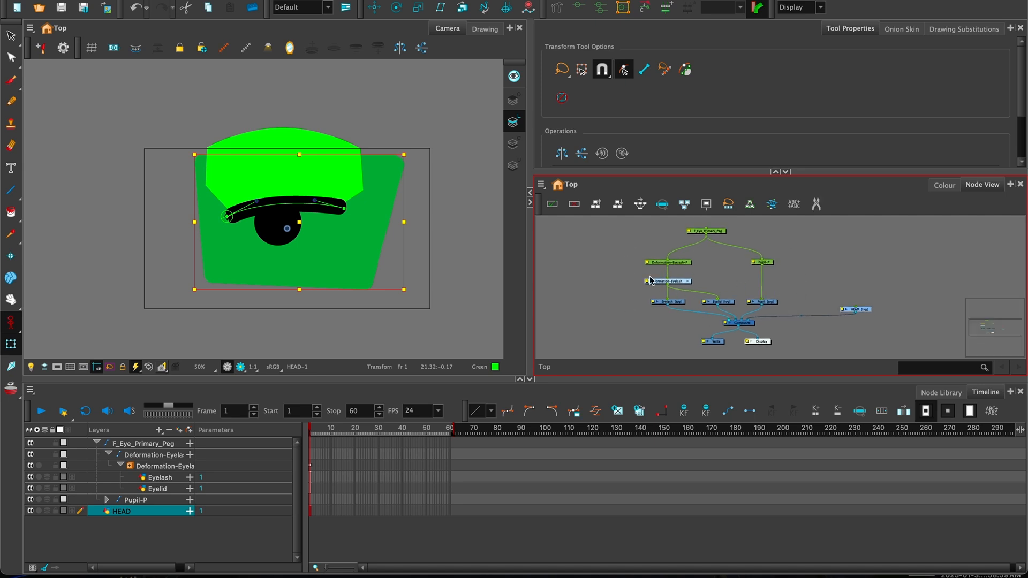
left_click(598, 295)
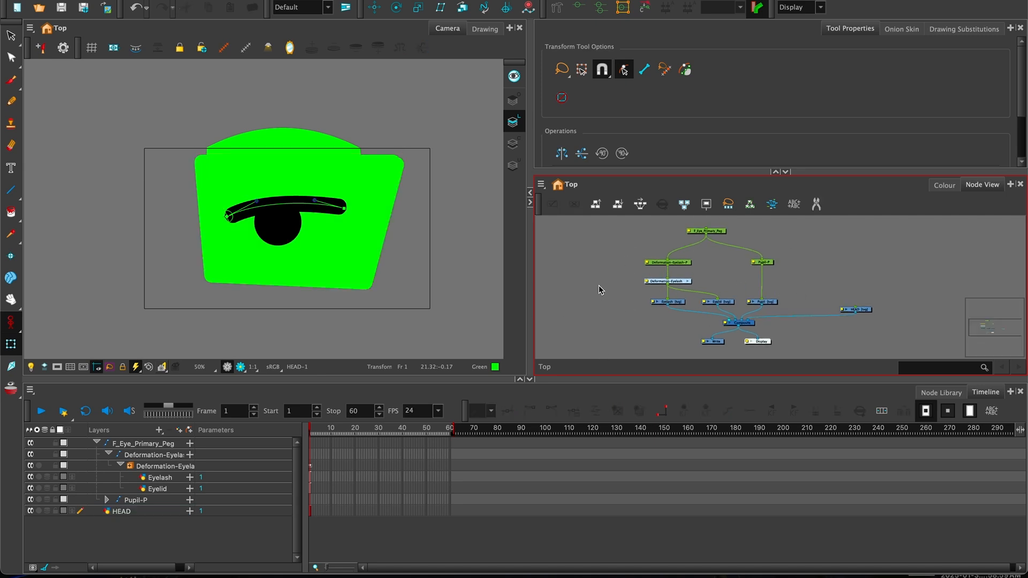
key("Tab")
type("com")
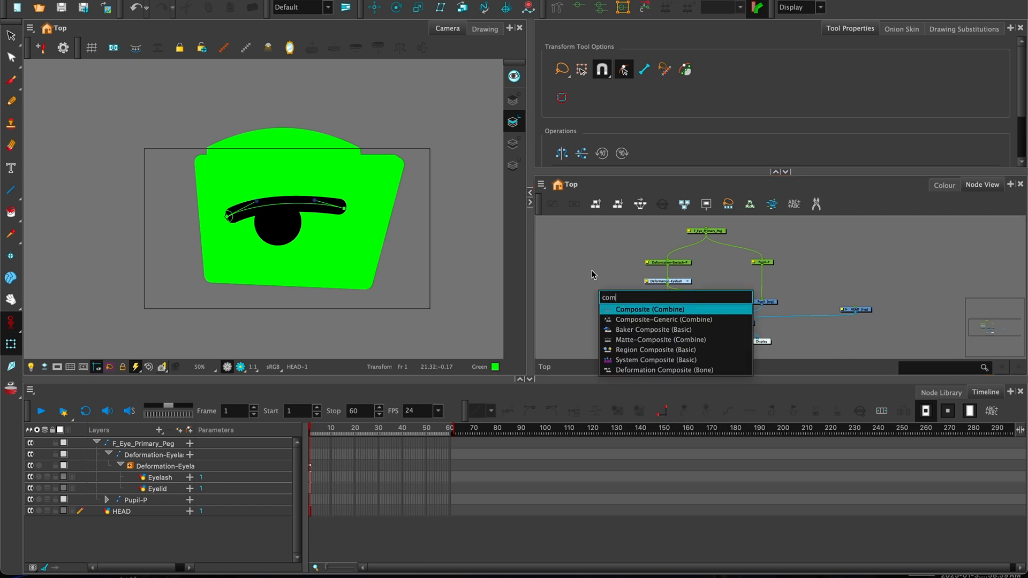
left_click(638, 309)
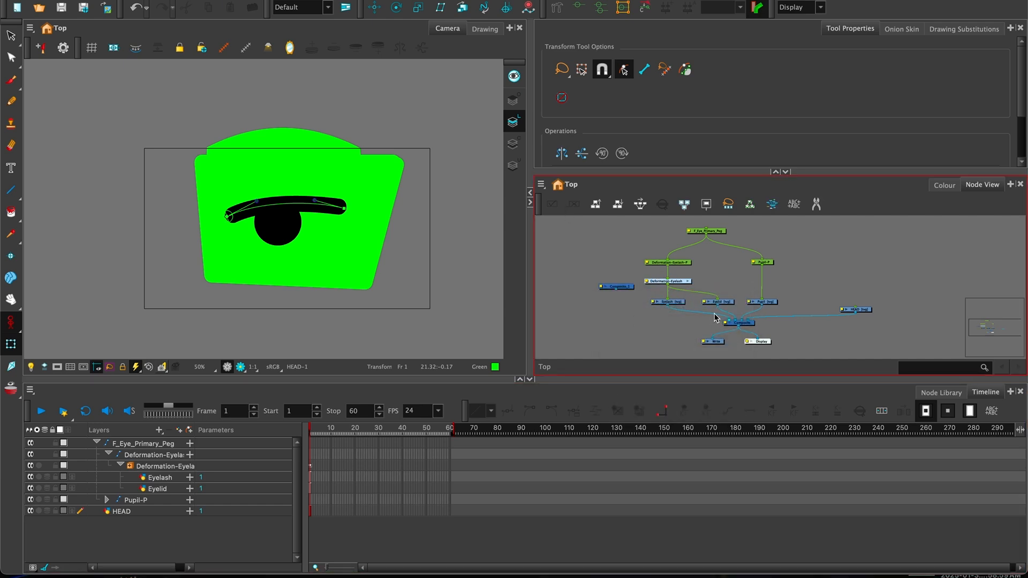
- Cut the eyelash, eyelid and pupil connections to the main Composite with the Cutter tool
left_click_drag(862, 310, 851, 302)
left_click_drag(767, 254, 794, 261)
scroll(779, 283, "down", 2)
left_click_drag(682, 233, 754, 299)
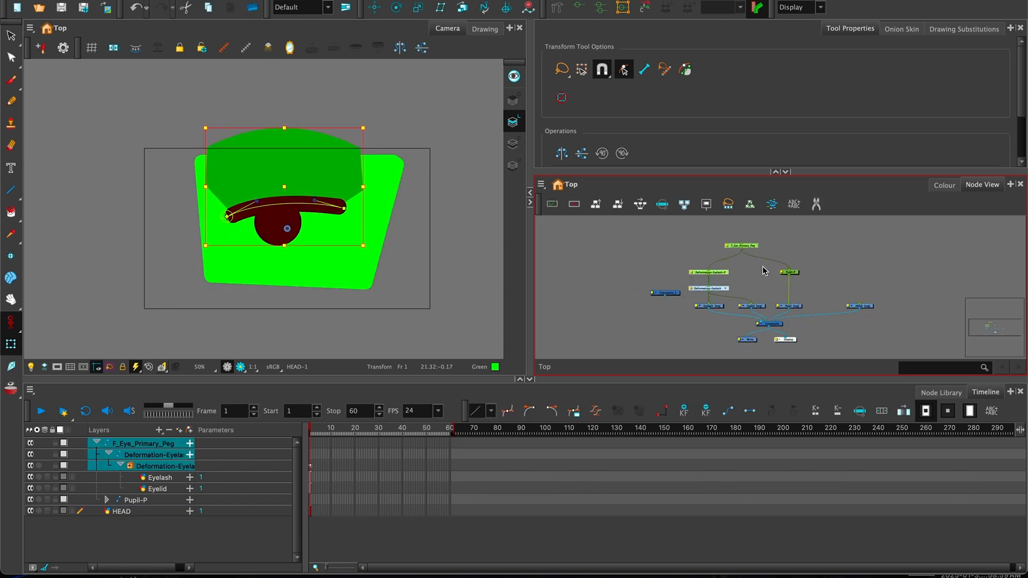
left_click(816, 204)
mouse_move(766, 314)
left_mouse_down()
mouse_move(809, 324)
mouse_move(769, 297)
left_mouse_up()
left_click(816, 204)
left_click(660, 281)
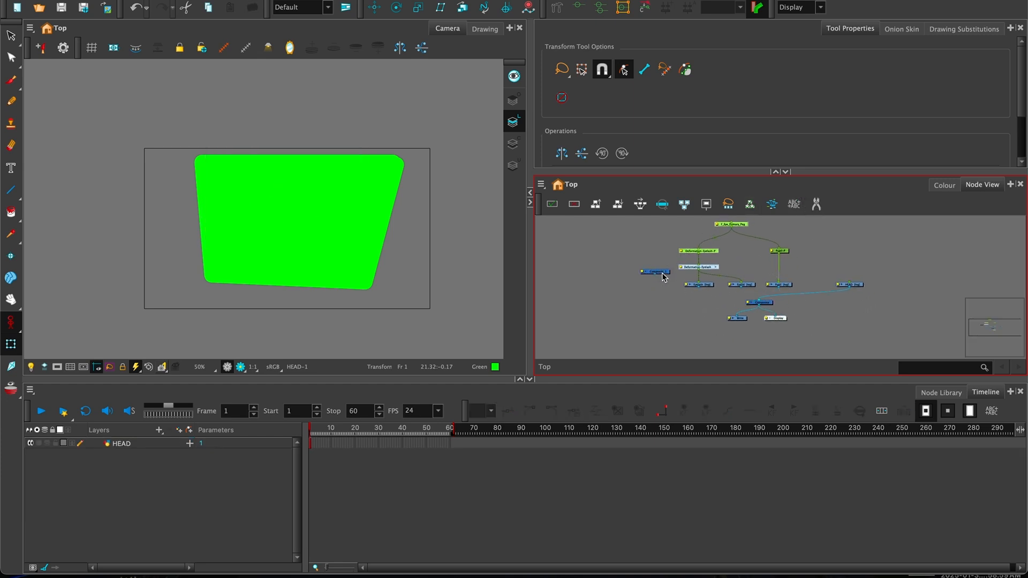
- Place Composite_1 above the main Composite and connect the Eyelash output into it
mouse_move(663, 274)
left_mouse_down()
mouse_move(745, 297)
mouse_move(728, 306)
mouse_move(713, 284)
mouse_move(702, 304)
left_mouse_up()
scroll(745, 296, "up", 4)
left_click_drag(627, 294, 692, 303)
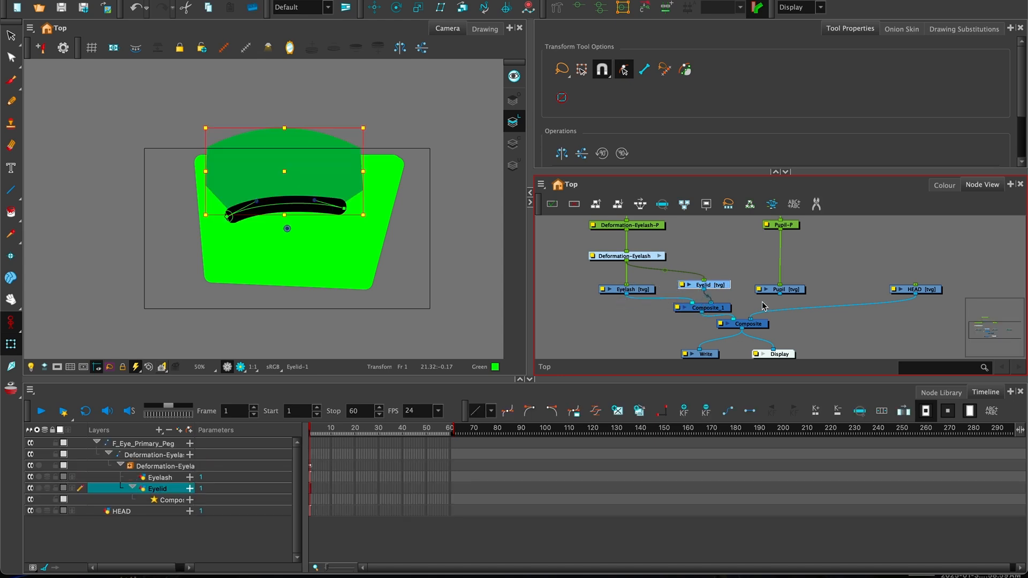
- Connect the Pupil output into Composite_1 and nudge Composite_1 slightly left and down
mouse_move(779, 293)
left_mouse_down()
mouse_move(738, 306)
mouse_move(769, 282)
mouse_move(722, 303)
left_mouse_up()
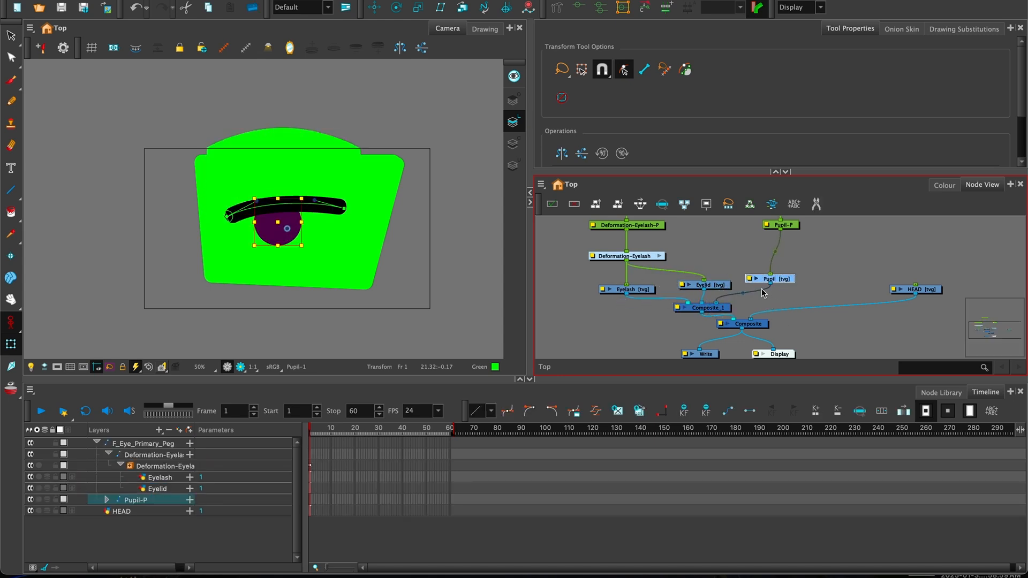
key("1")
key("1")
key("1")
key("1")
left_click_drag(663, 226, 699, 270)
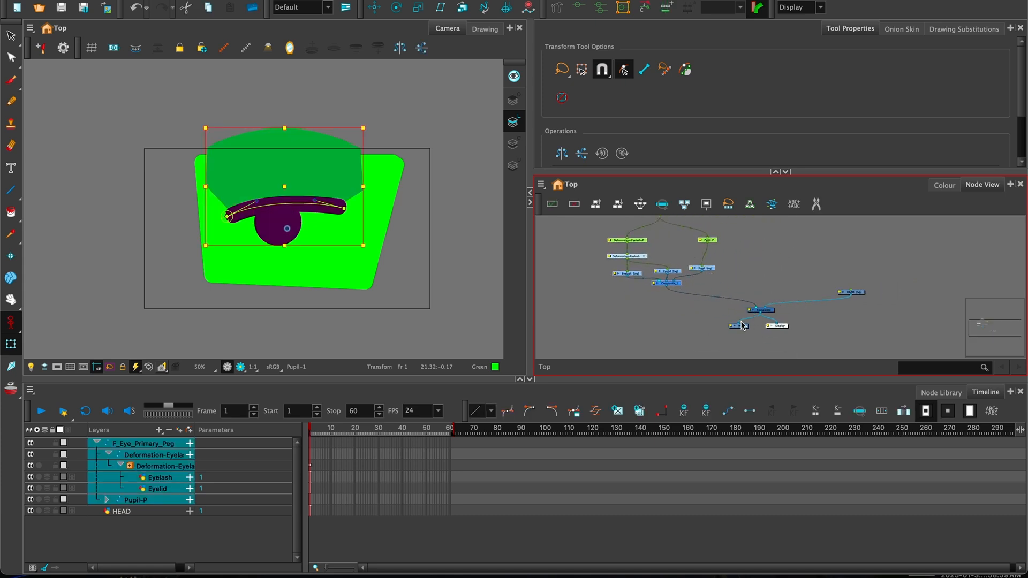
key("2")
key("2")
left_click_drag(675, 269, 725, 293)
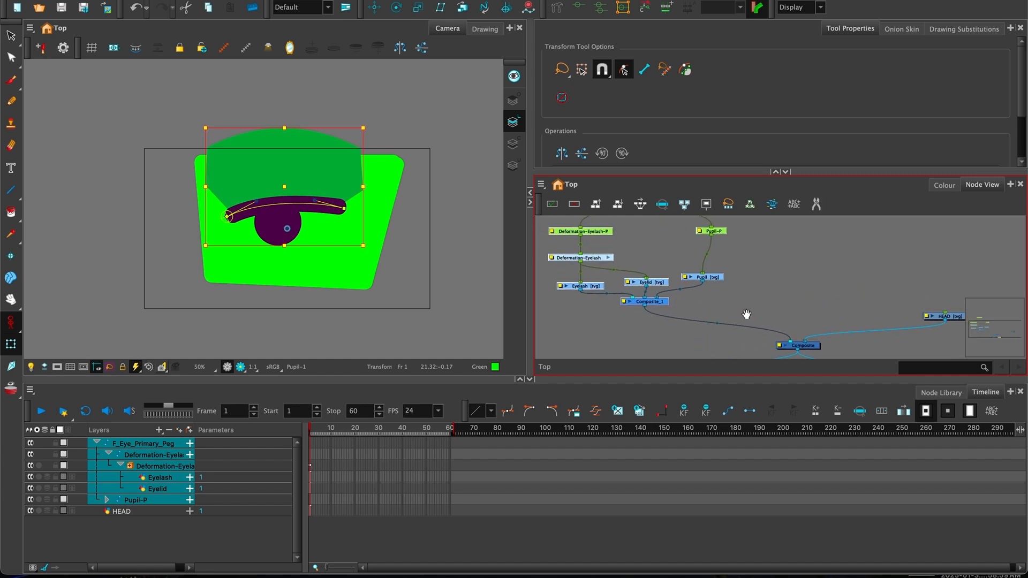
key("1")
key("1")
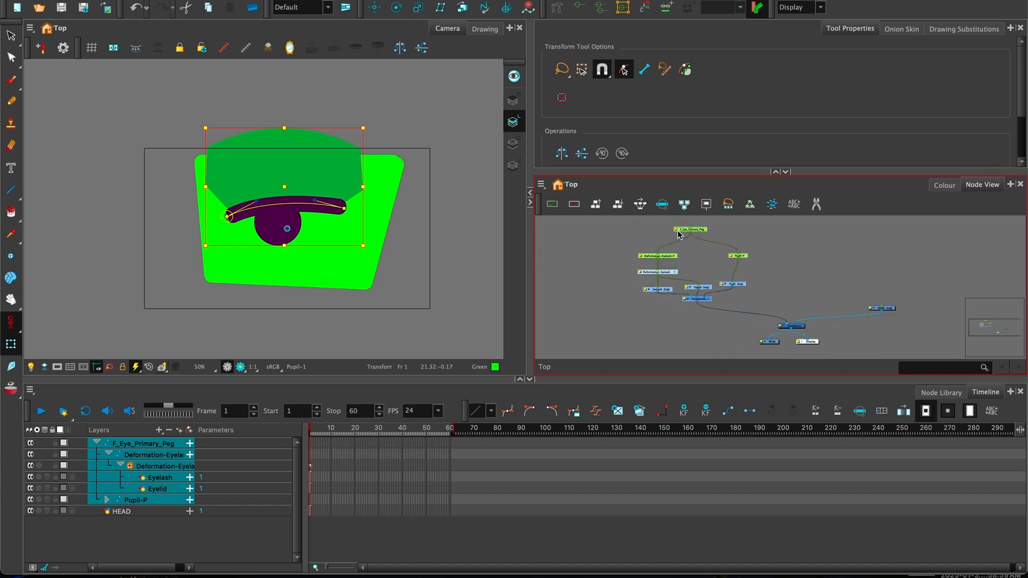
left_click(683, 307)
left_click_drag(704, 298, 702, 300)
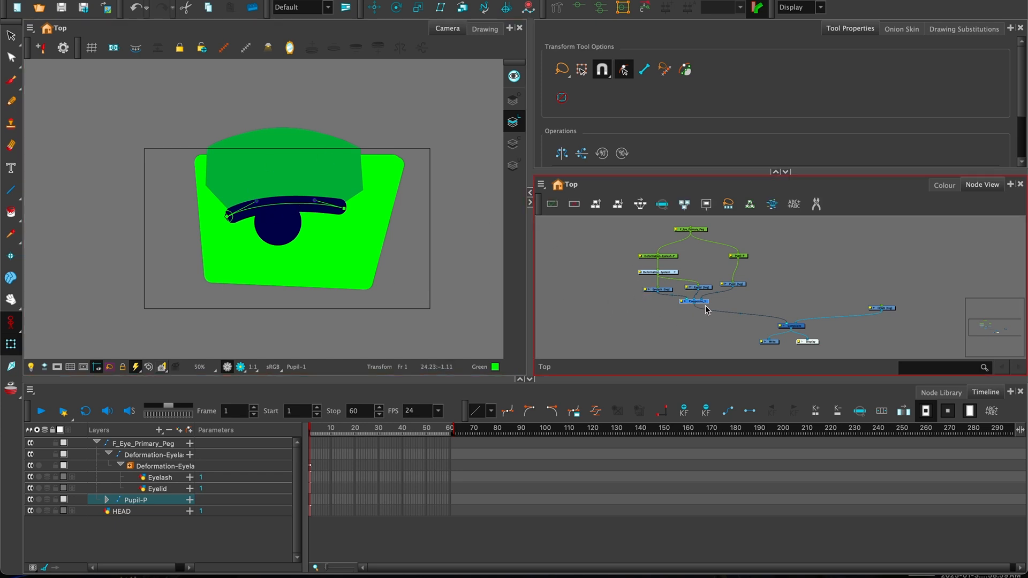
- Move the eight eye nodes as a group to the left of the main Composite
left_click_drag(620, 219, 761, 311)
left_click_drag(696, 302, 613, 293)
mouse_move(731, 273)
left_mouse_down()
mouse_move(734, 300)
mouse_move(739, 271)
left_mouse_up()
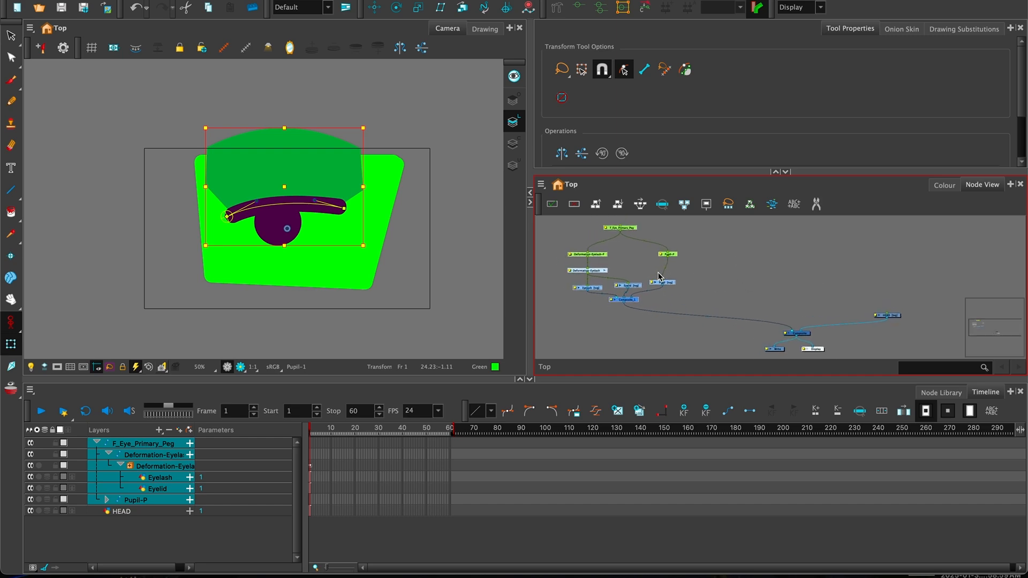